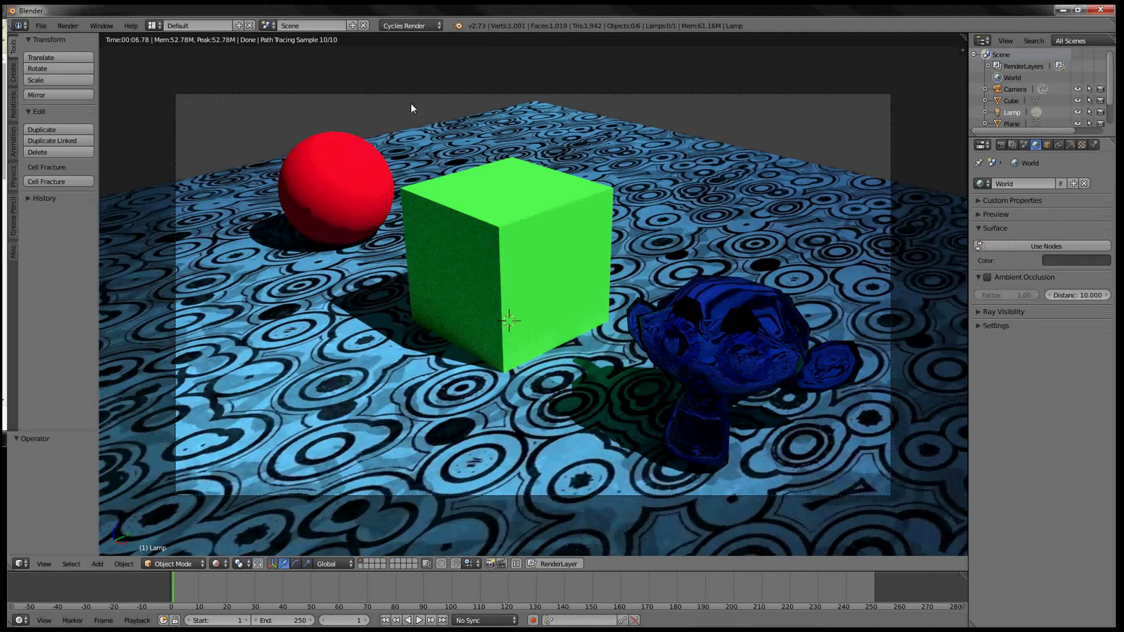
# Step: Start a new scene from the start-up file and turn on the Screencast Keys display
pyautogui.click(41, 25)
pyautogui.click(56, 39)
pyautogui.hotkey('ctrl', 'n')
pyautogui.click(149, 141)
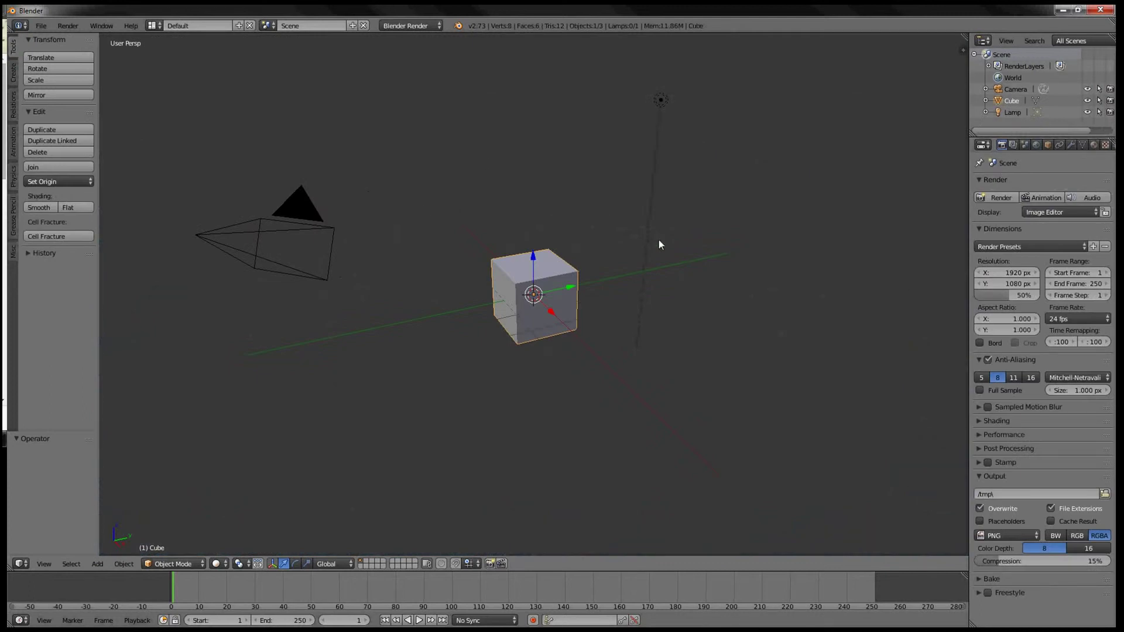
pyautogui.press('n')
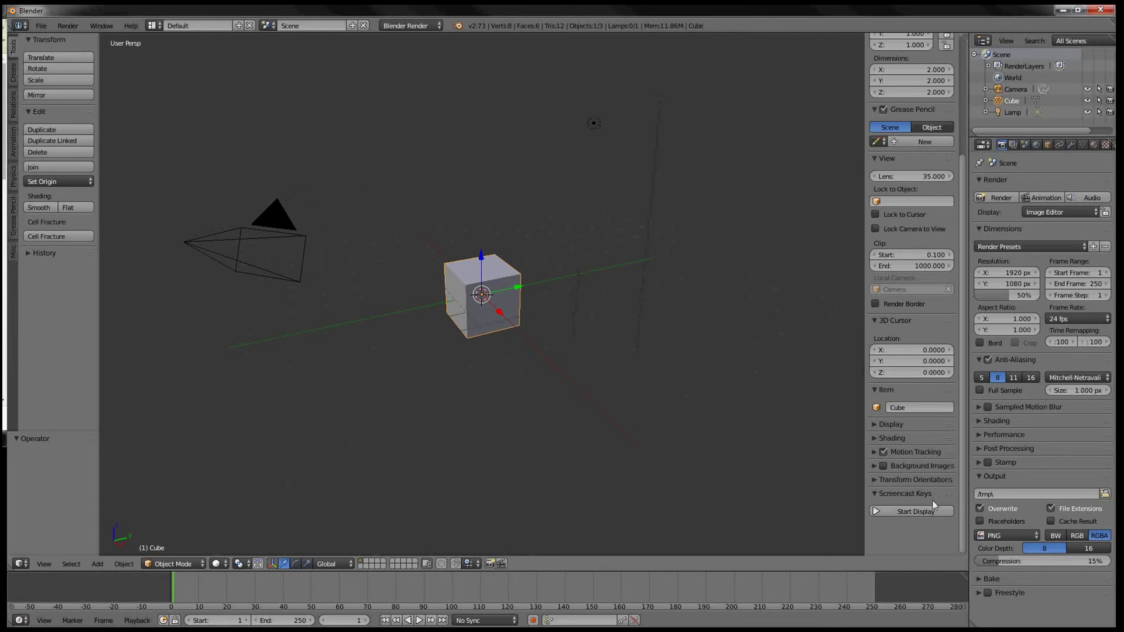
pyautogui.click(908, 512)
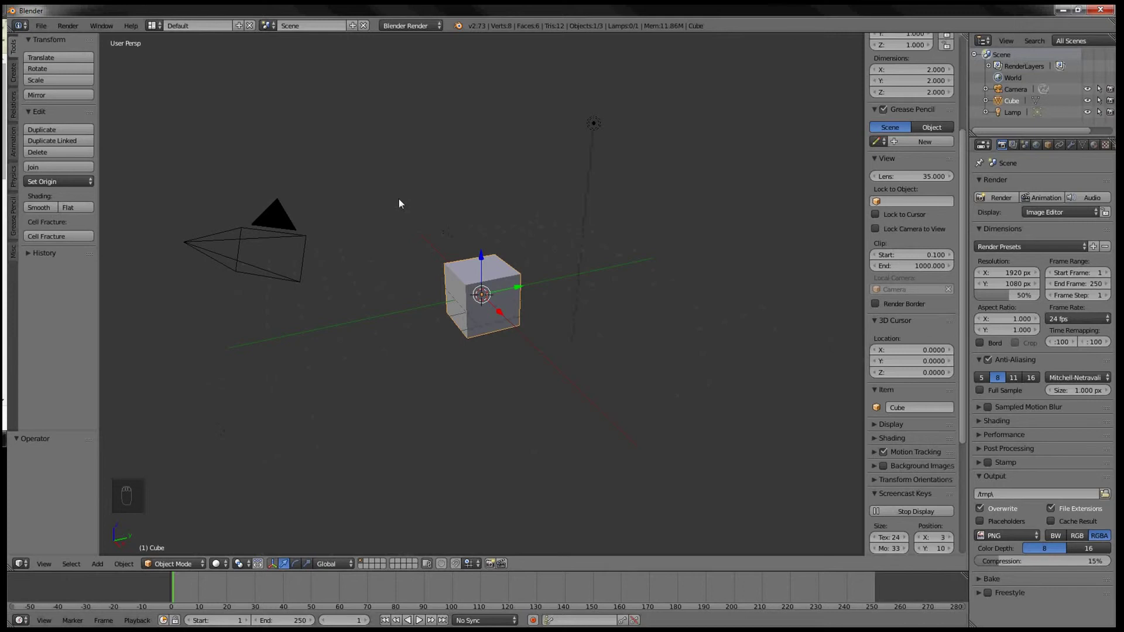
# Step: Add a monkey mesh and move it about 4.3 units along X and about 1.1 units up along Z
pyautogui.moveTo(398, 198); pyautogui.dragTo(515, 188, button='middle')
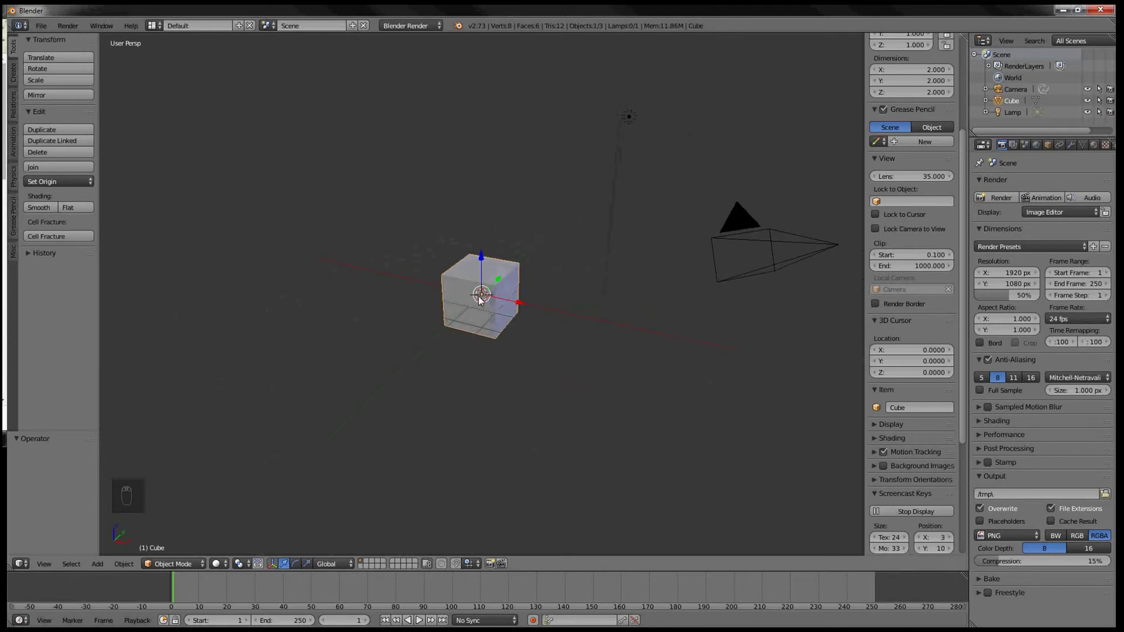
pyautogui.hotkey('shift', 'a')
pyautogui.moveTo(476, 303)
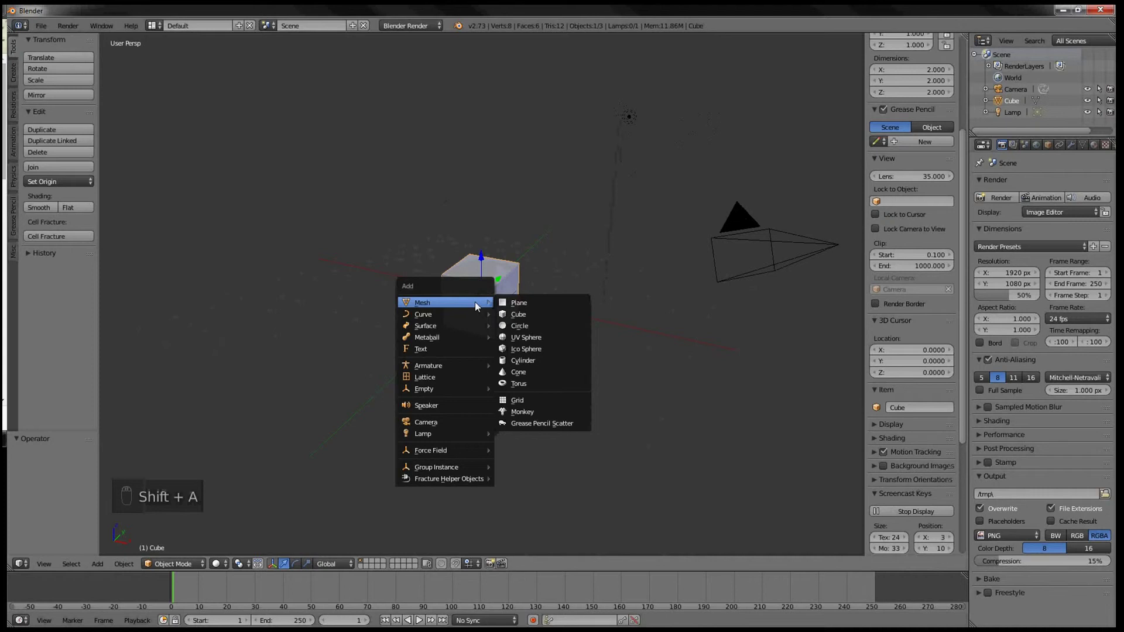
pyautogui.click(539, 412)
pyautogui.press('g')
pyautogui.press('x')
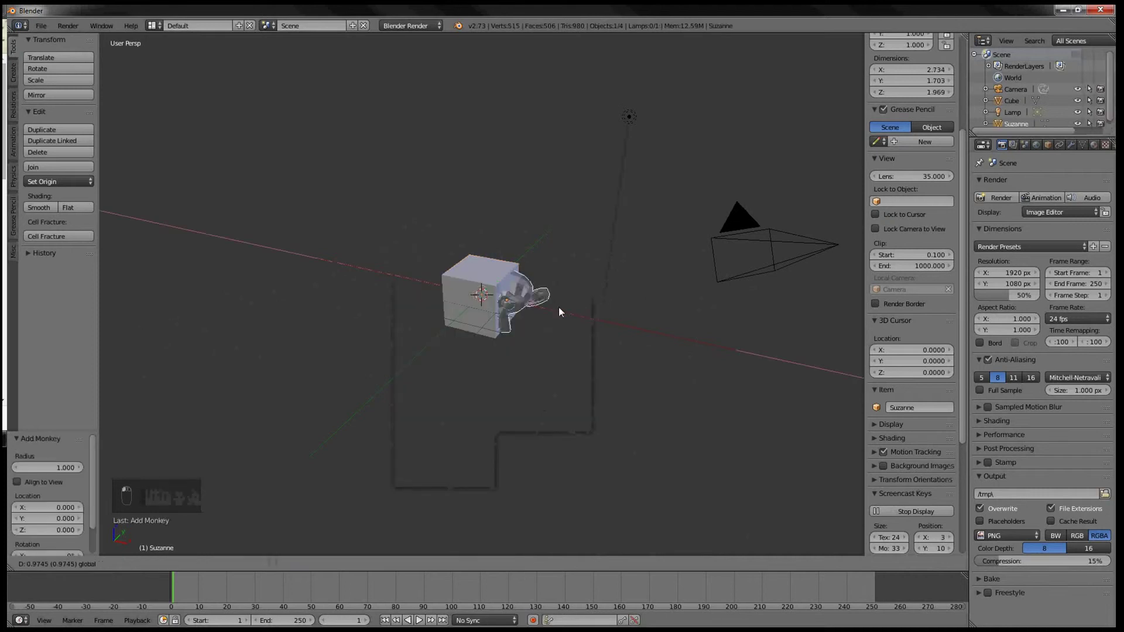
pyautogui.click(622, 316)
pyautogui.press('g')
pyautogui.press('z')
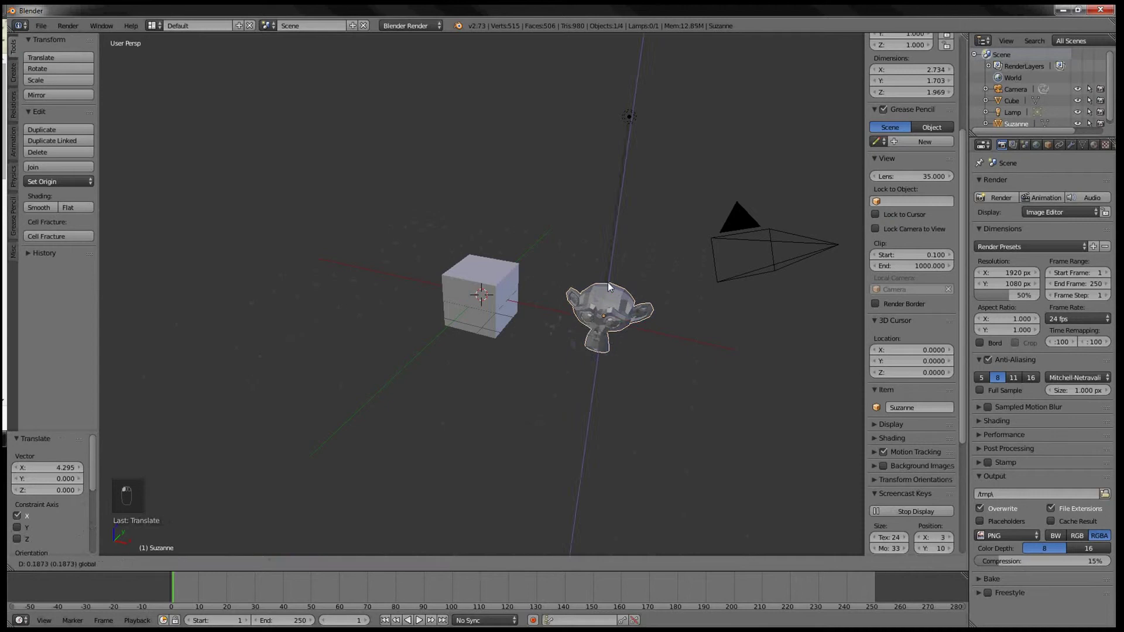
pyautogui.click(613, 263)
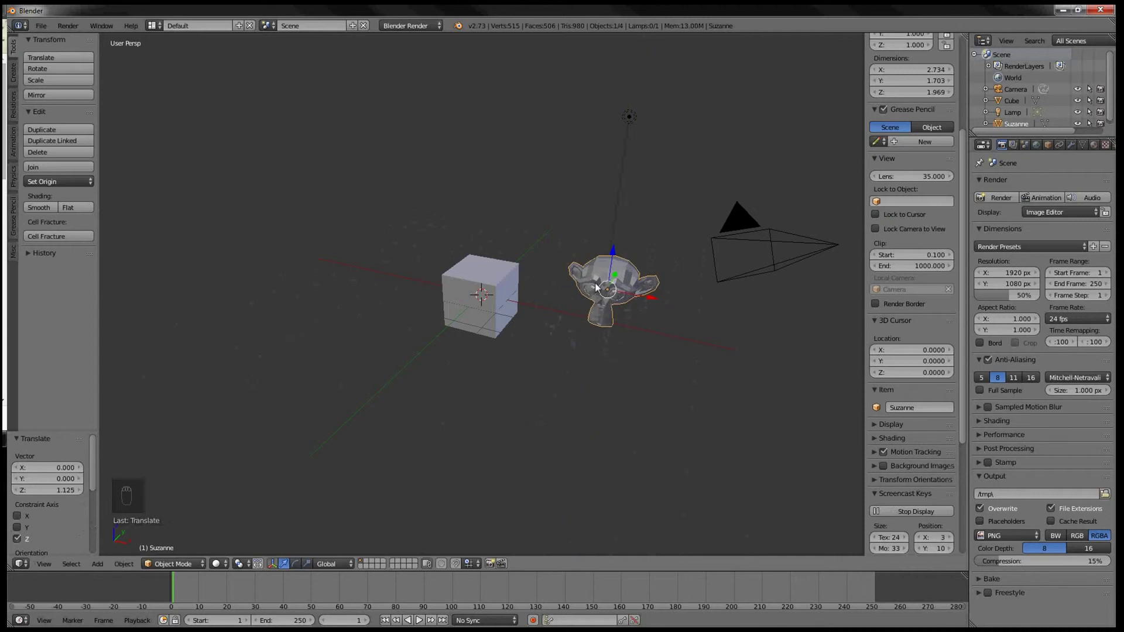
# Step: Add a plane mesh at the origin and scale it by 10 as the ground
pyautogui.hotkey('shift', 'a')
pyautogui.moveTo(598, 285)
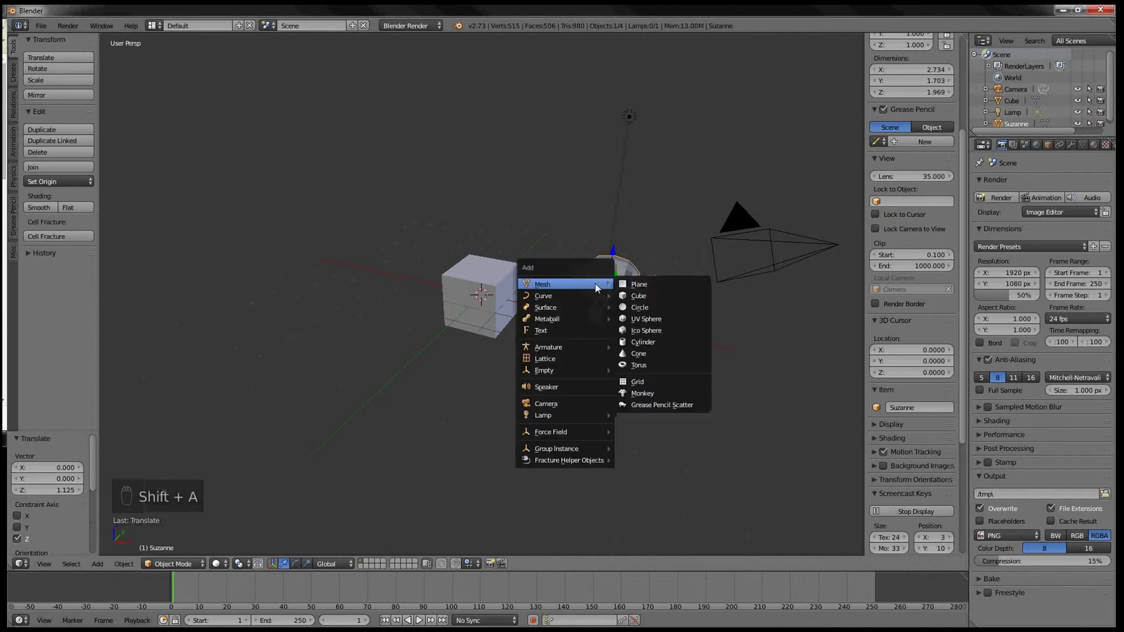
pyautogui.click(649, 284)
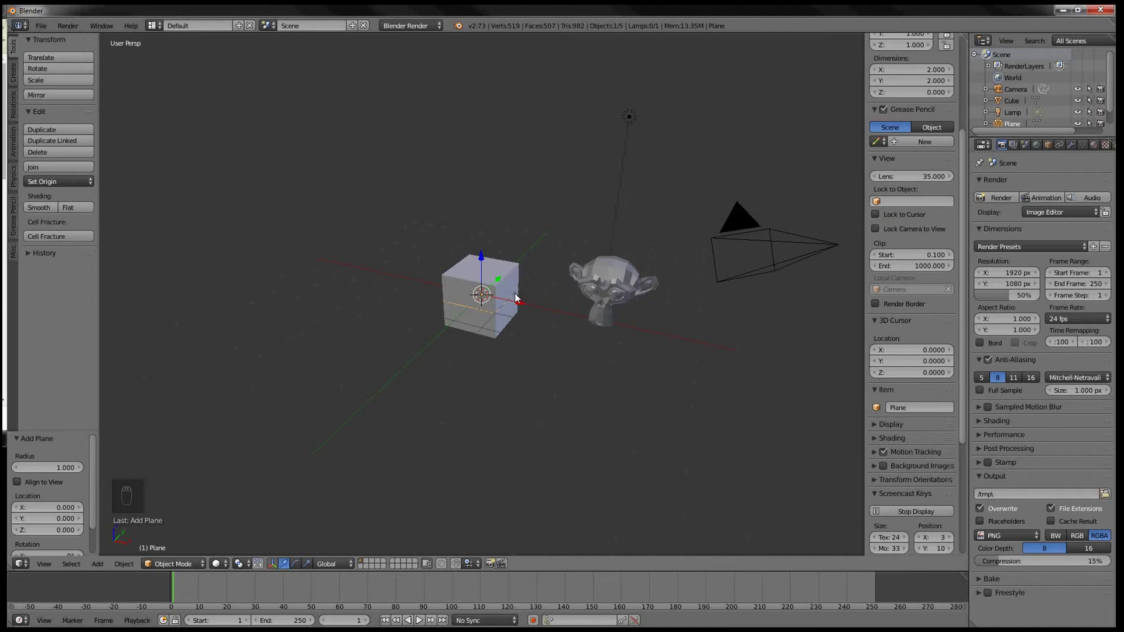
pyautogui.press('s')
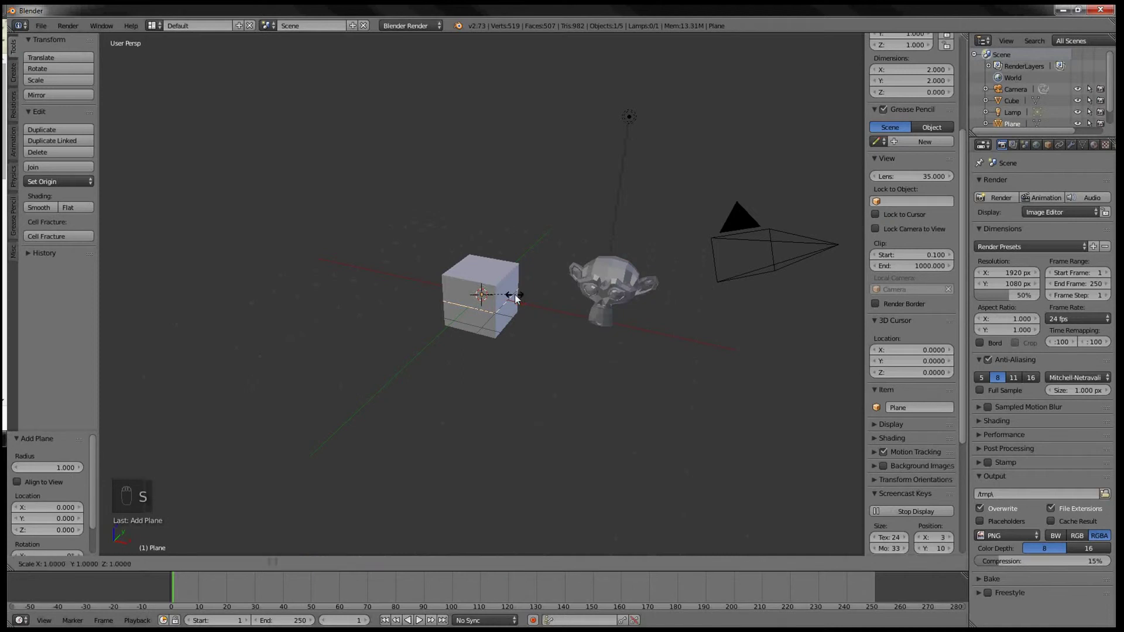
pyautogui.write('10')
pyautogui.press('Return')
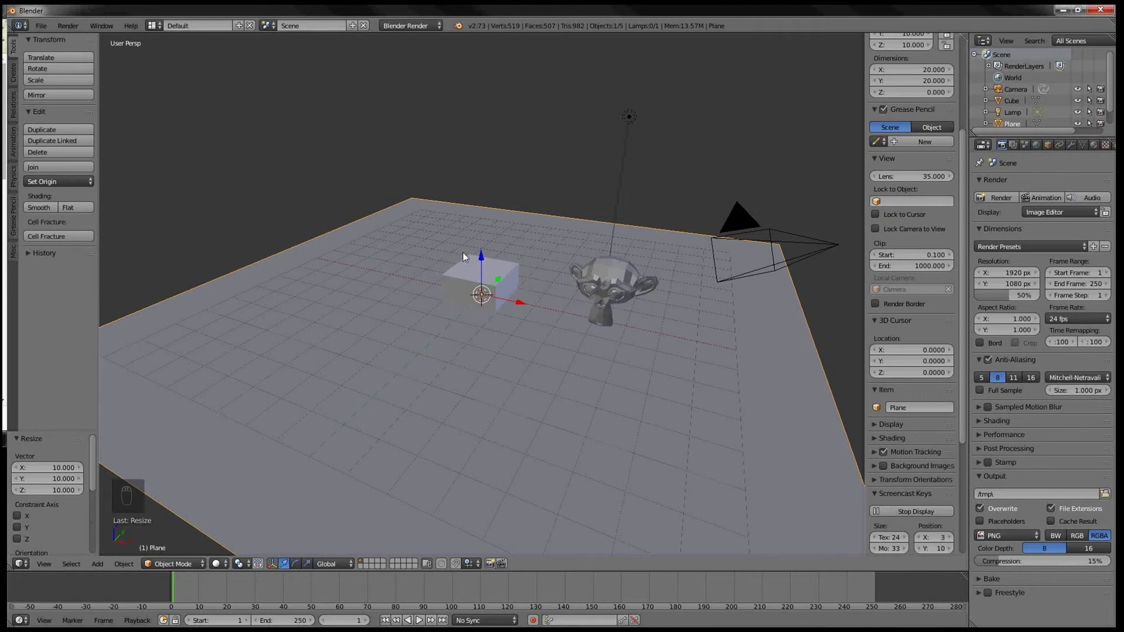
pyautogui.moveTo(964, 171); pyautogui.dragTo(966, 71)
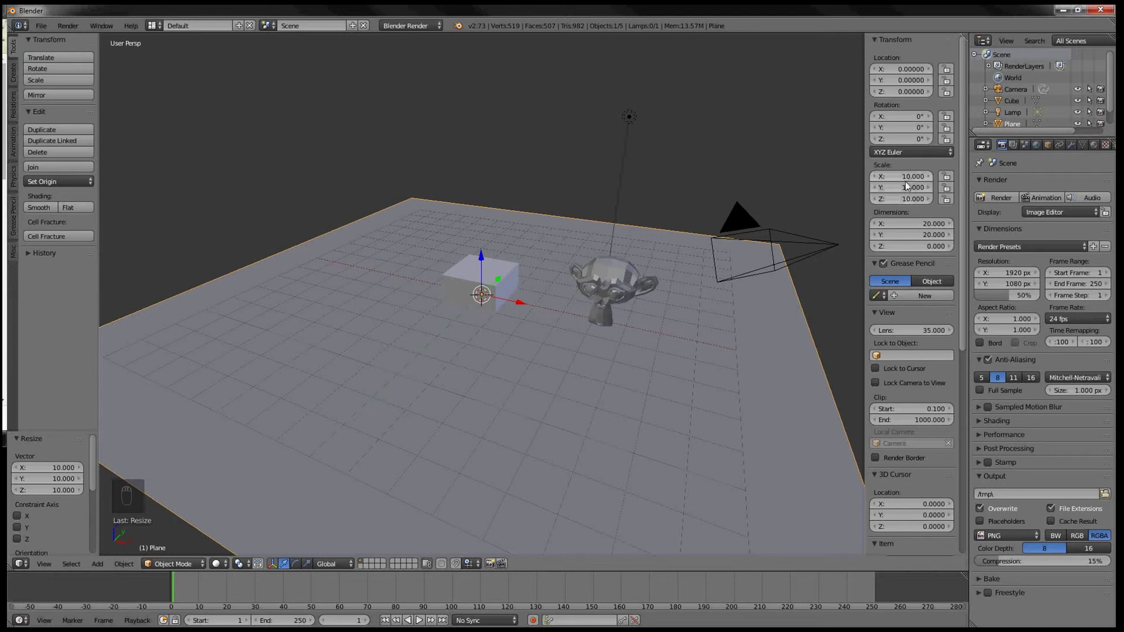
pyautogui.press('n')
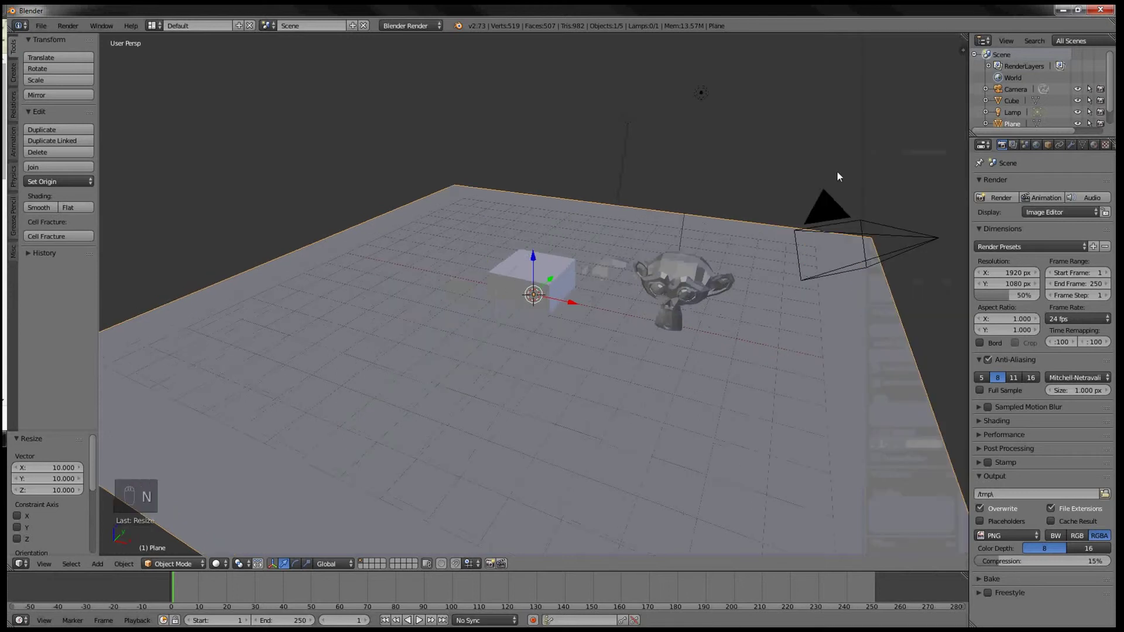
# Step: Raise the cube exactly 1 unit along Z so it rests on the plane
pyautogui.rightClick(548, 292)
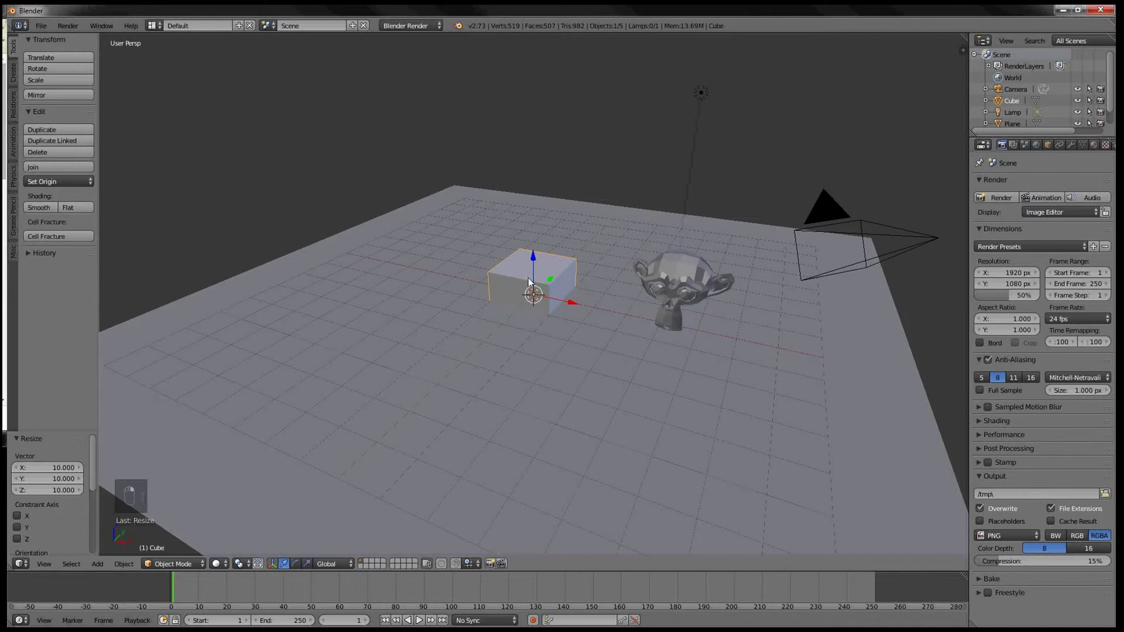
pyautogui.press('g')
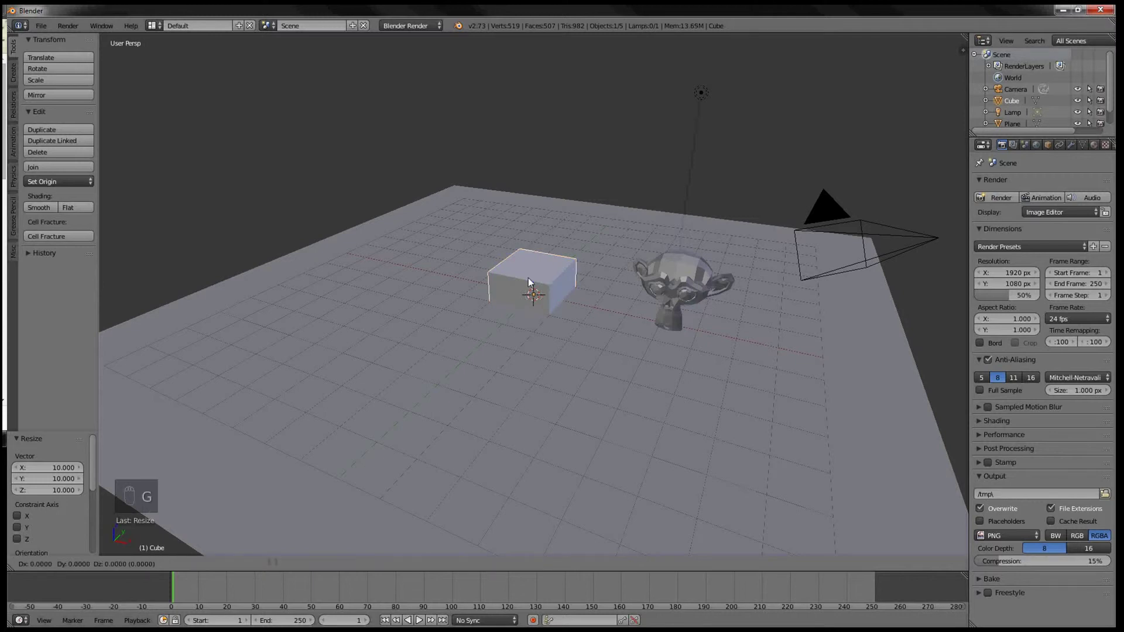
pyautogui.press('z')
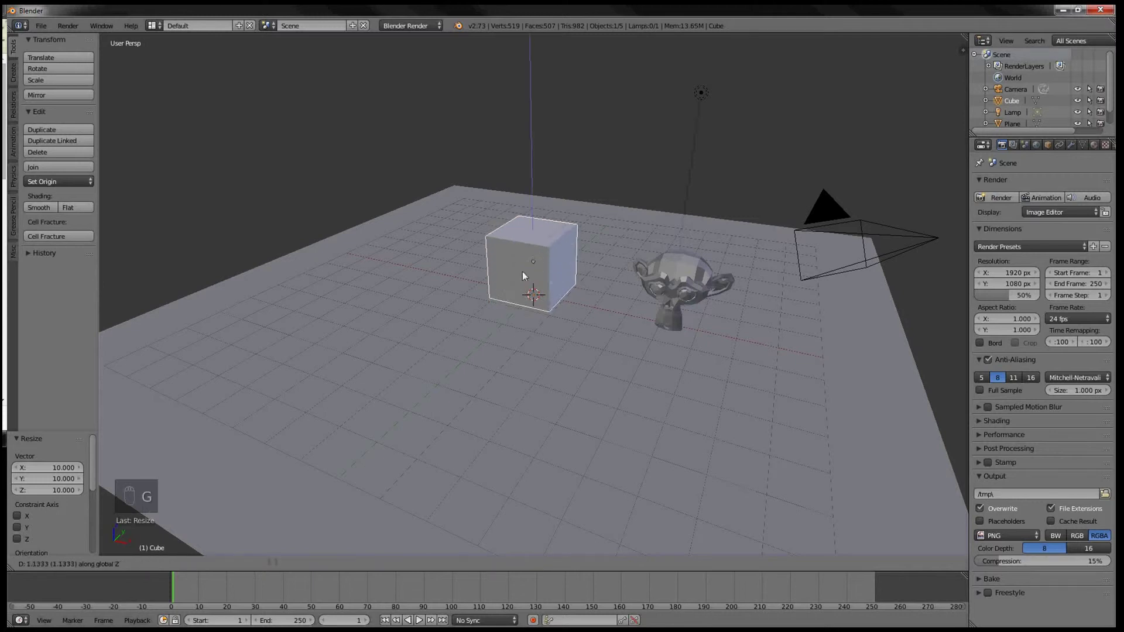
pyautogui.press('1')
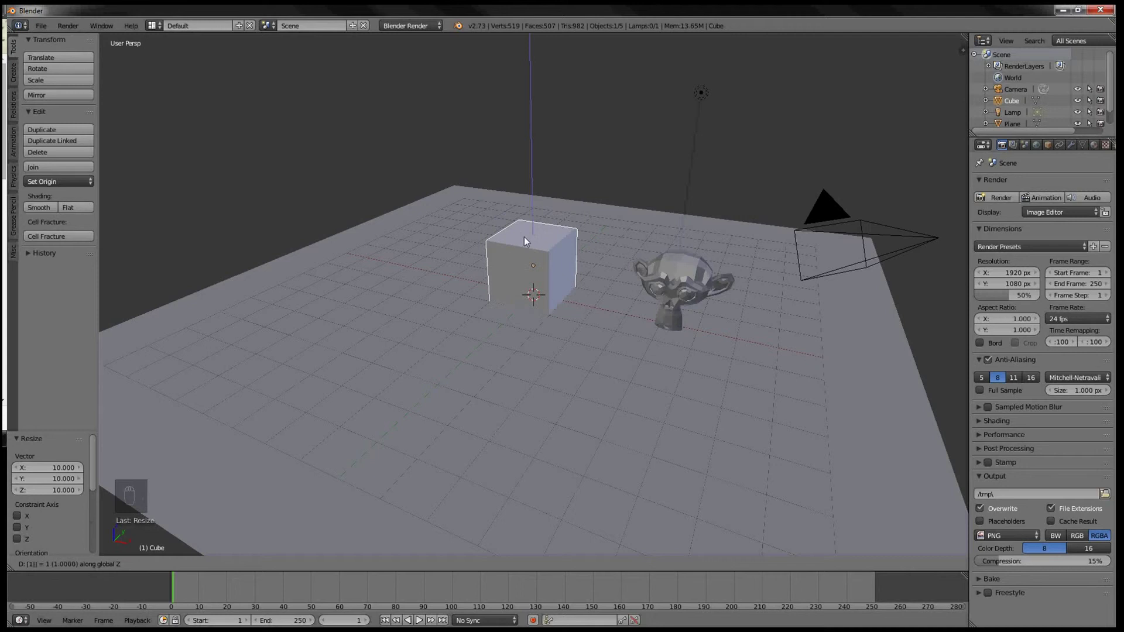
pyautogui.press('Return')
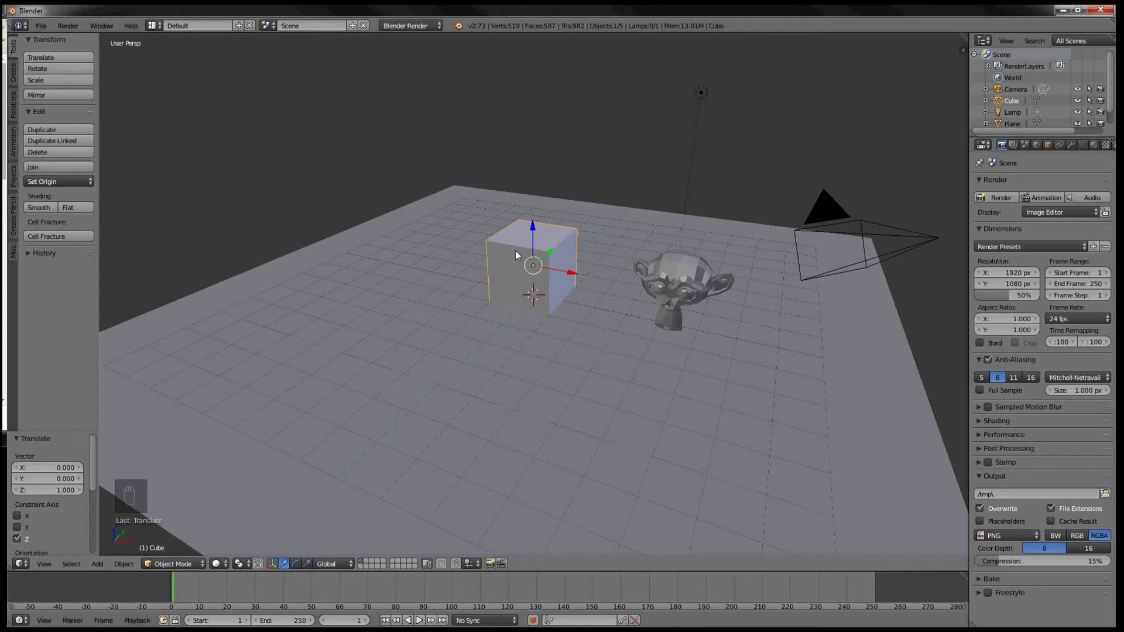
# Step: Add a UV sphere, raise it above the plane and place it beside the cube, on the side opposite the monkey
pyautogui.hotkey('shift', 'a')
pyautogui.moveTo(516, 253)
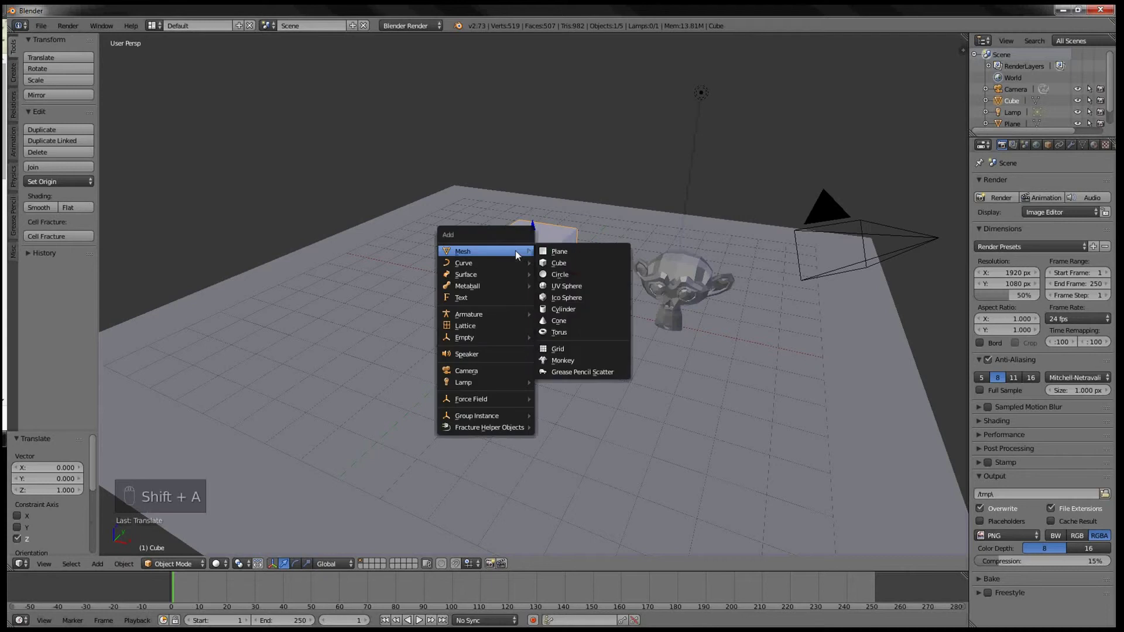
pyautogui.click(580, 285)
pyautogui.press('g')
pyautogui.press('z')
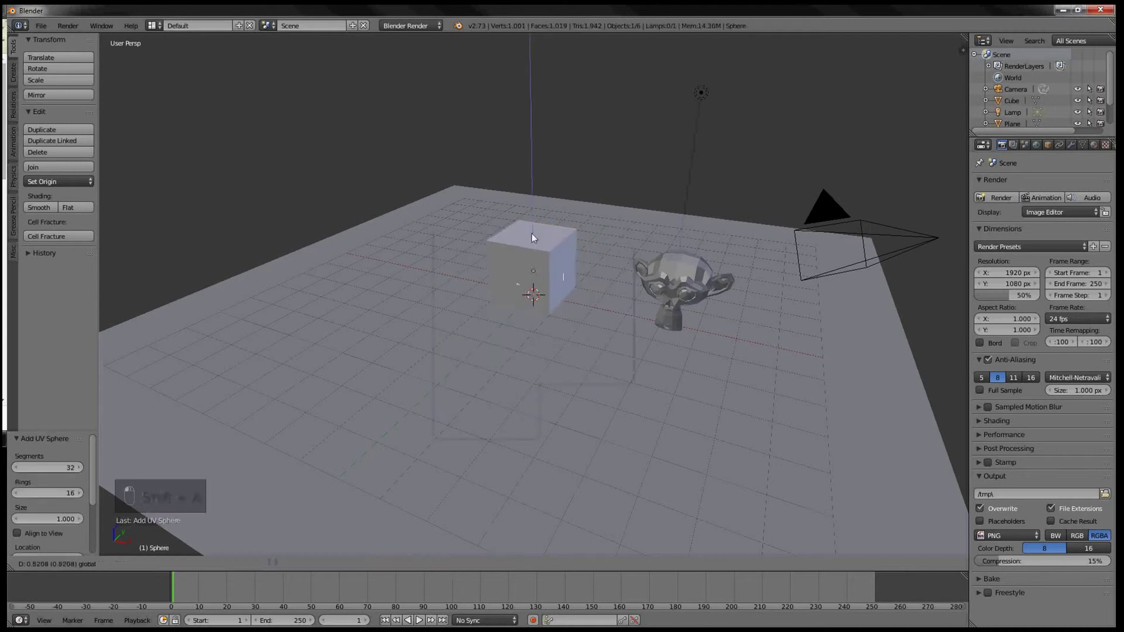
pyautogui.click(533, 234)
pyautogui.moveTo(571, 249); pyautogui.dragTo(476, 230)
pyautogui.moveTo(438, 194); pyautogui.dragTo(436, 197)
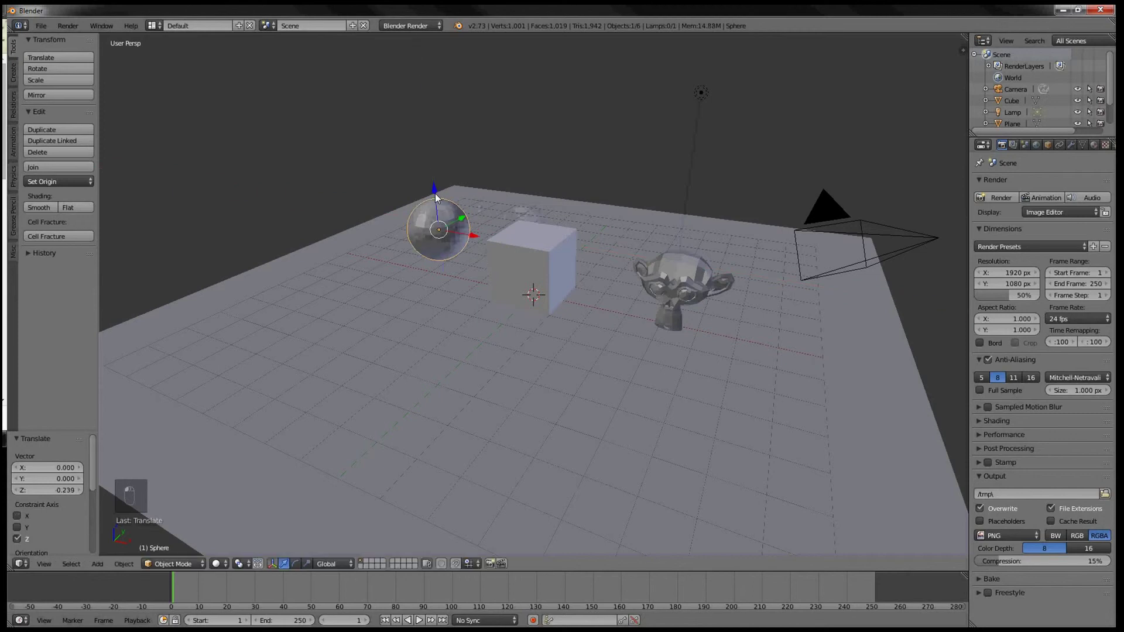
# Step: Look at the scene through the camera, with its frame enlarged in the viewport
pyautogui.press('KP_0')
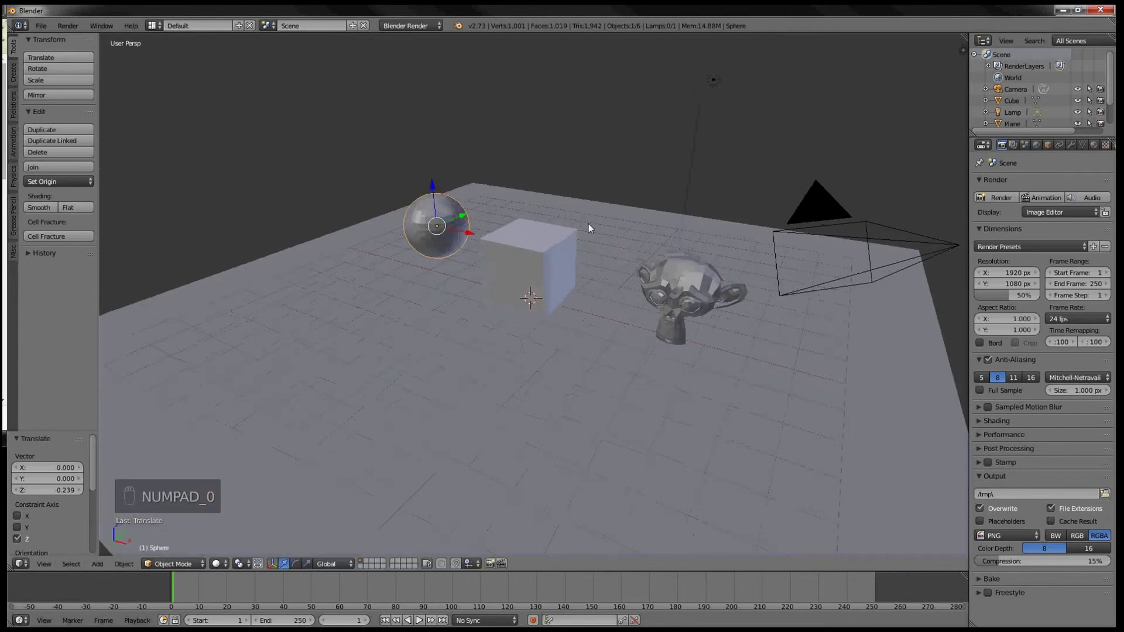
pyautogui.scroll(3, 585, 231)
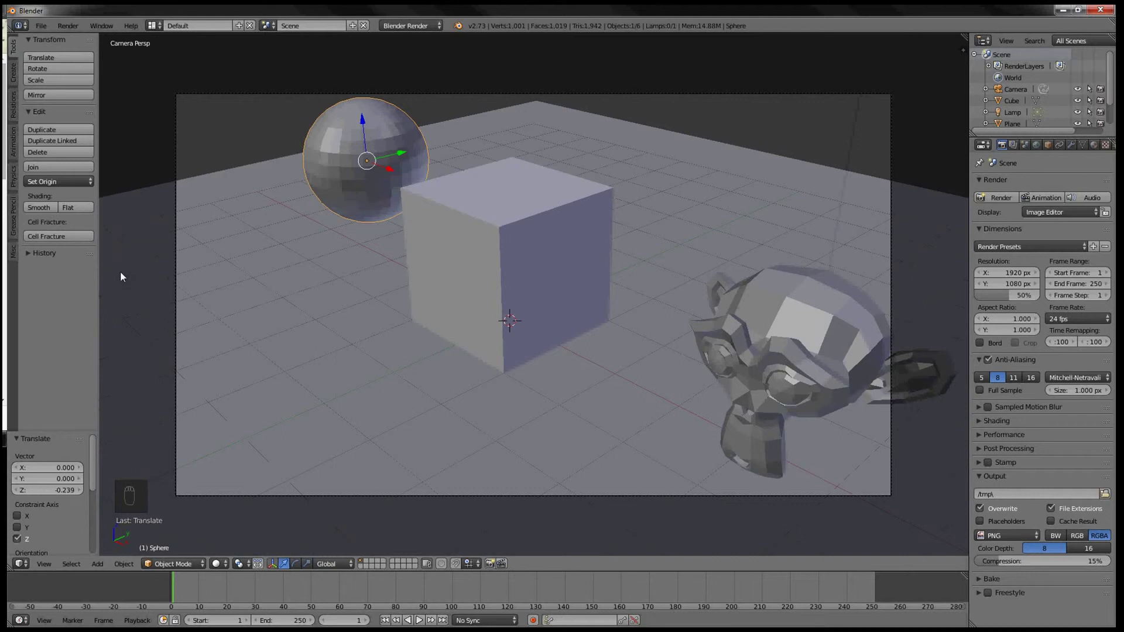
# Step: Examine the Emulate Numpad option in the input settings of the user preferences, and close the preferences
pyautogui.click(42, 26)
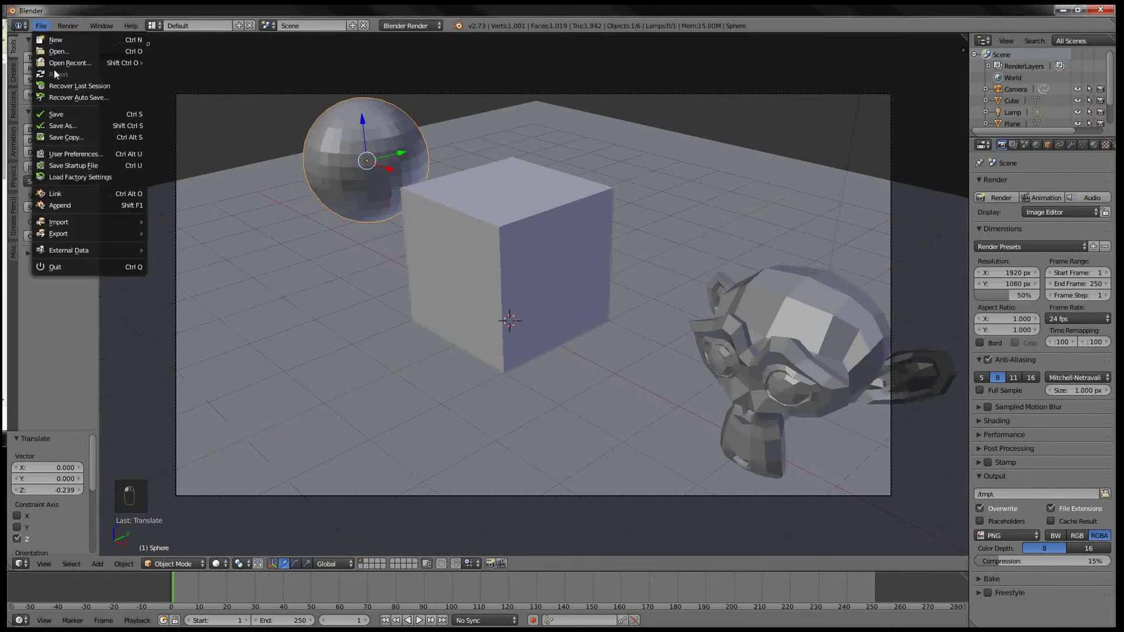
pyautogui.press('Escape')
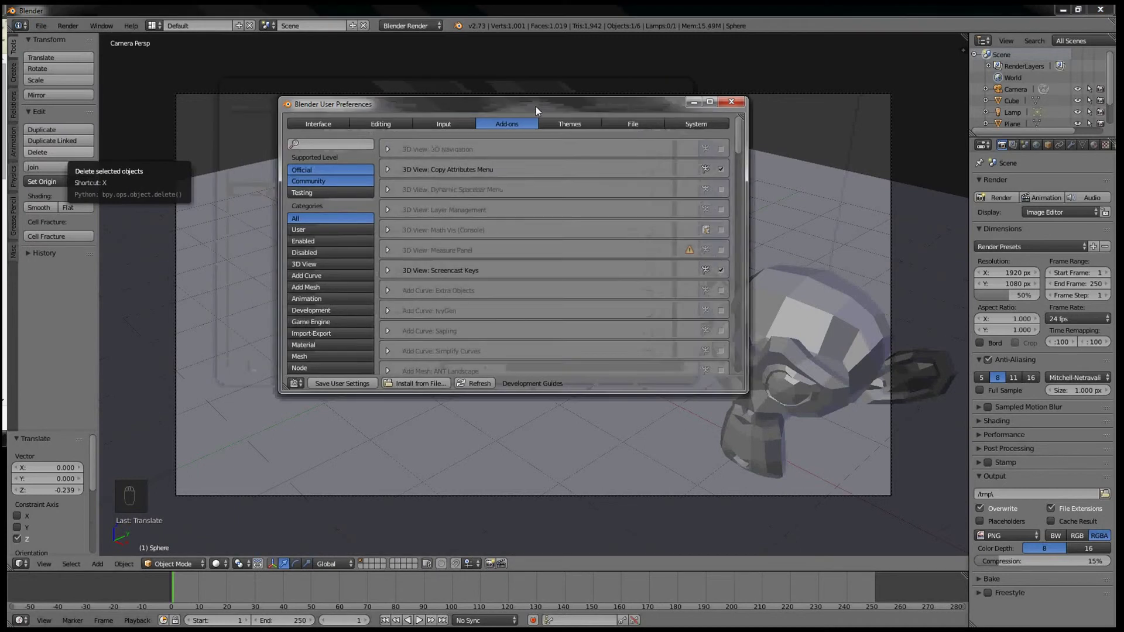
pyautogui.click(411, 124)
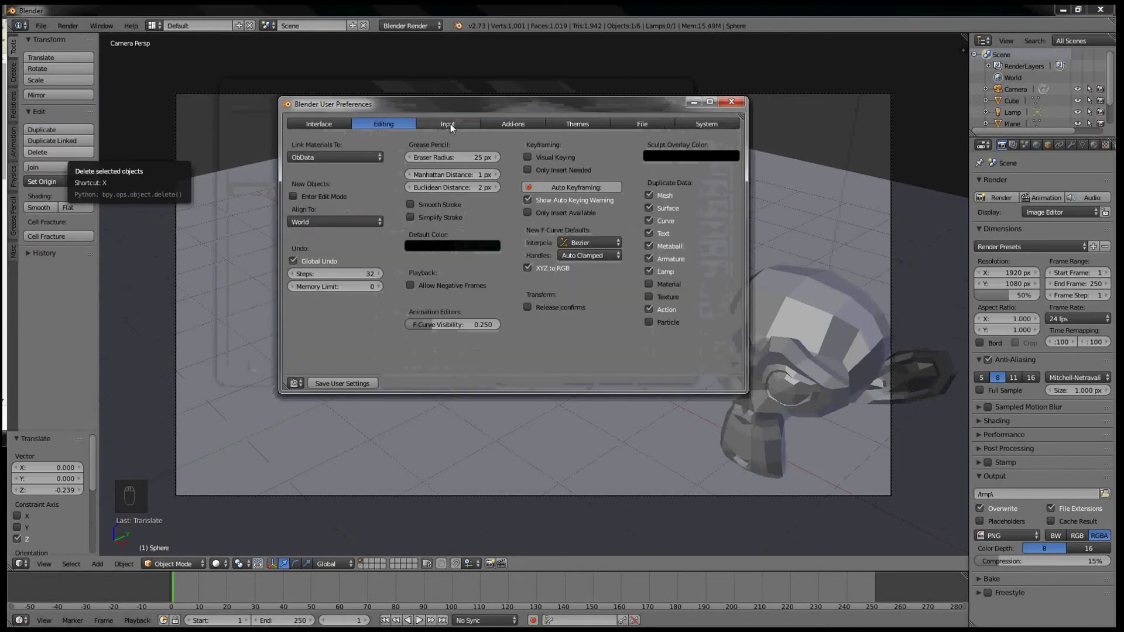
pyautogui.click(430, 125)
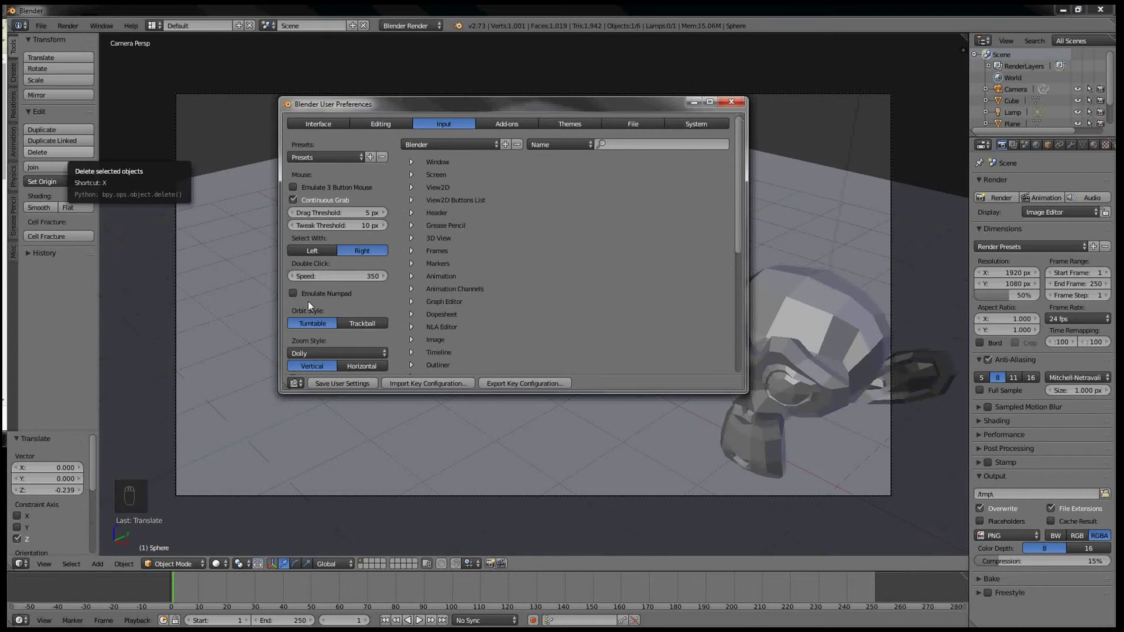
pyautogui.click(732, 102)
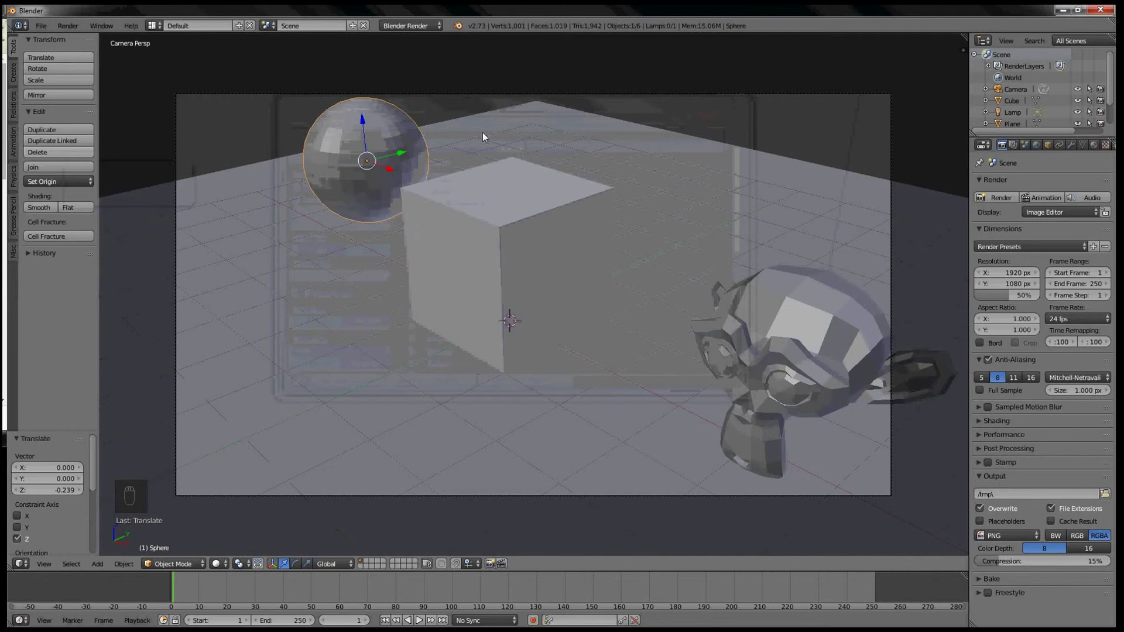
# Step: Move the sphere about 0.6 units away from the cube along X and lower it toward the plane
pyautogui.hotkey('ctrl', 'space')
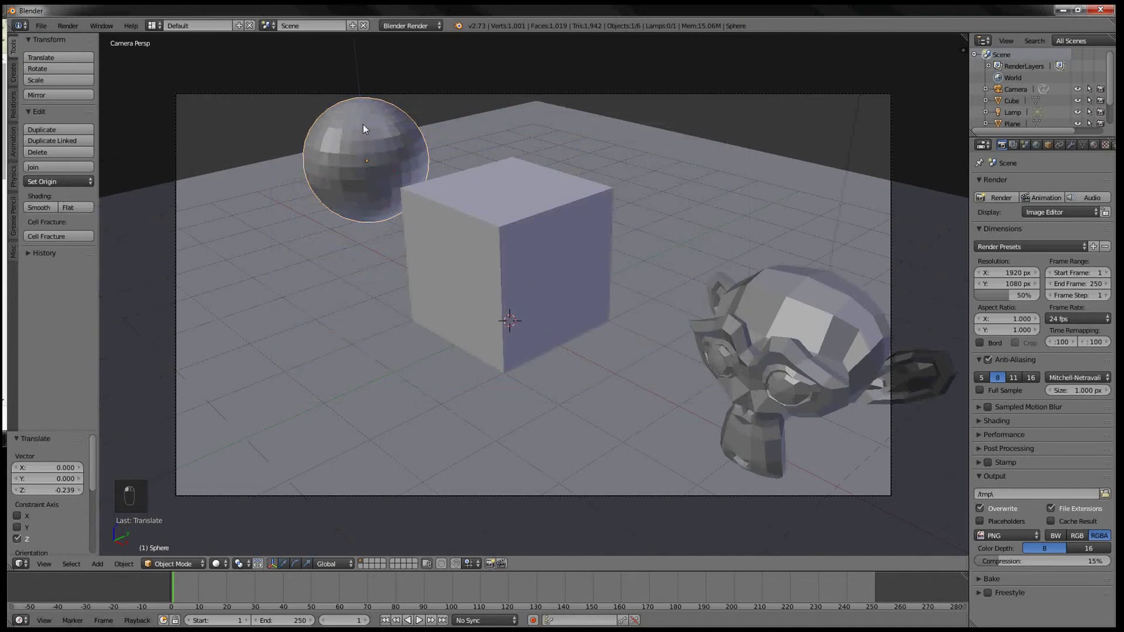
pyautogui.moveTo(363, 125); pyautogui.dragTo(345, 185)
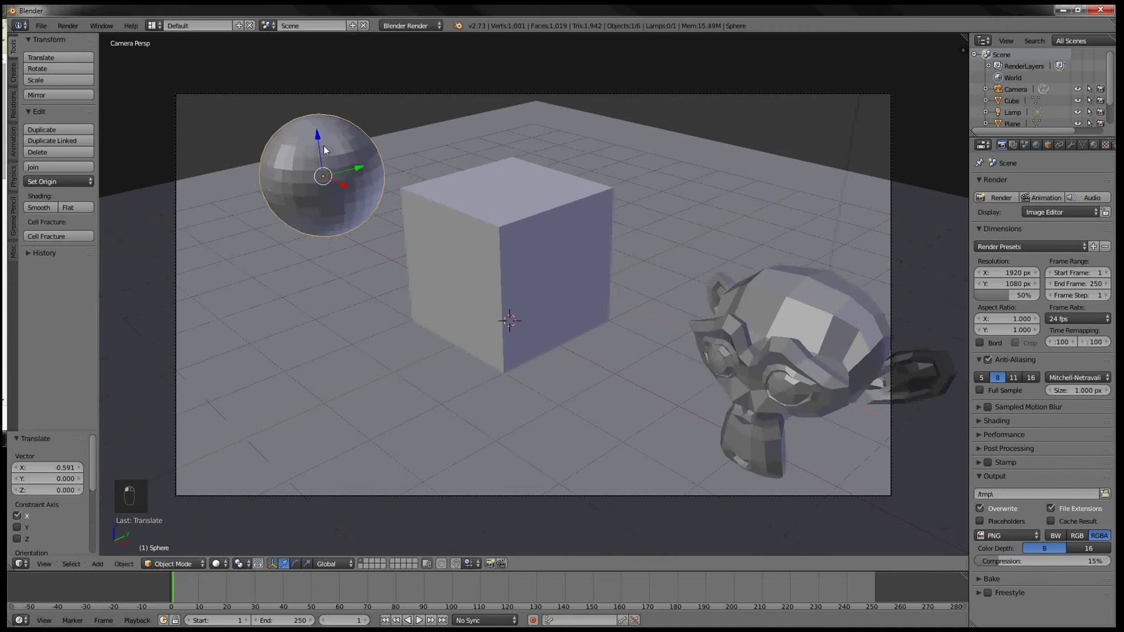
pyautogui.moveTo(325, 146); pyautogui.dragTo(319, 144)
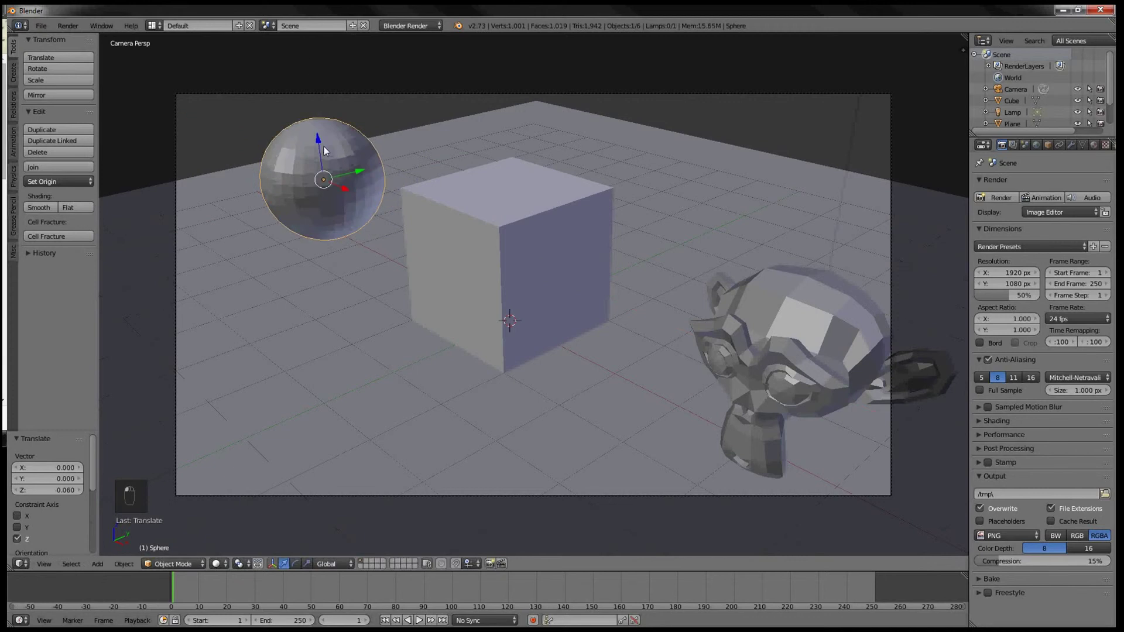
# Step: Shift the monkey about 0.48 units toward the cube along X, and trackball-rotate and lower it about 0.41 units to fit the camera frame
pyautogui.rightClick(800, 313)
pyautogui.moveTo(826, 378); pyautogui.dragTo(783, 370)
pyautogui.press('r')
pyautogui.press('r')
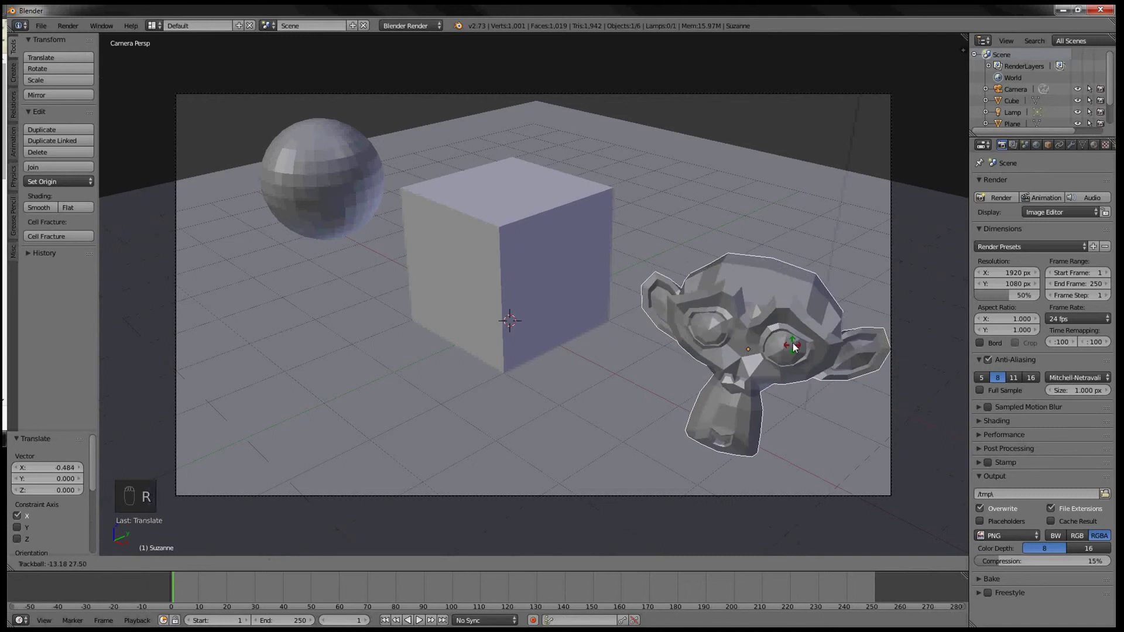
pyautogui.click(794, 347)
pyautogui.moveTo(749, 320); pyautogui.dragTo(756, 351)
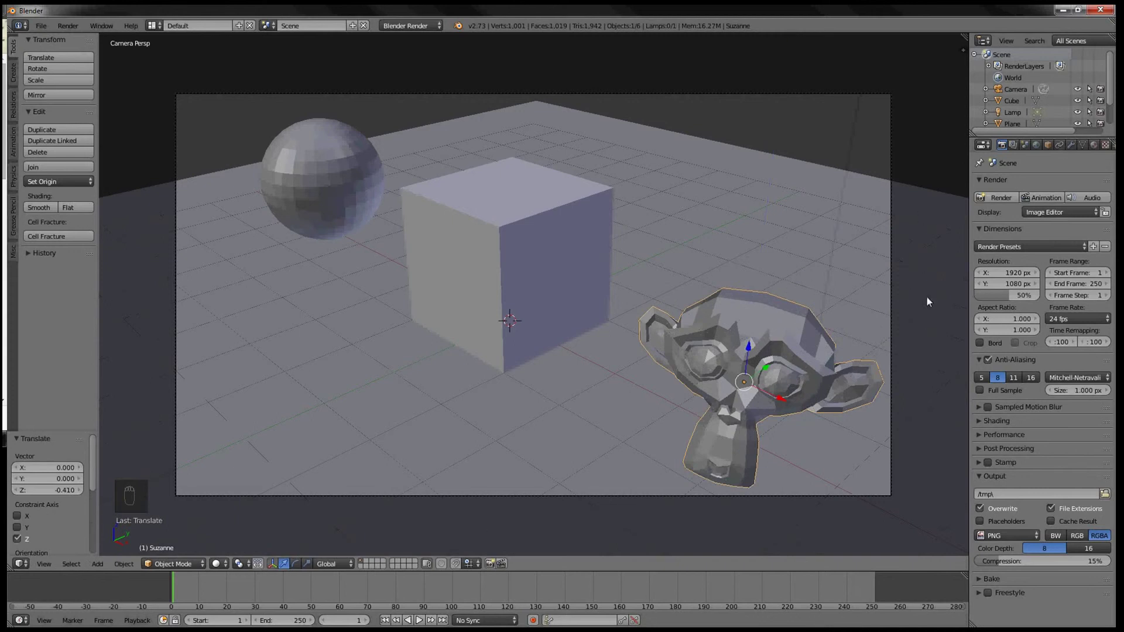
# Step: Undo a trial material added to the monkey and switch the render engine to Cycles Render
pyautogui.click(1094, 144)
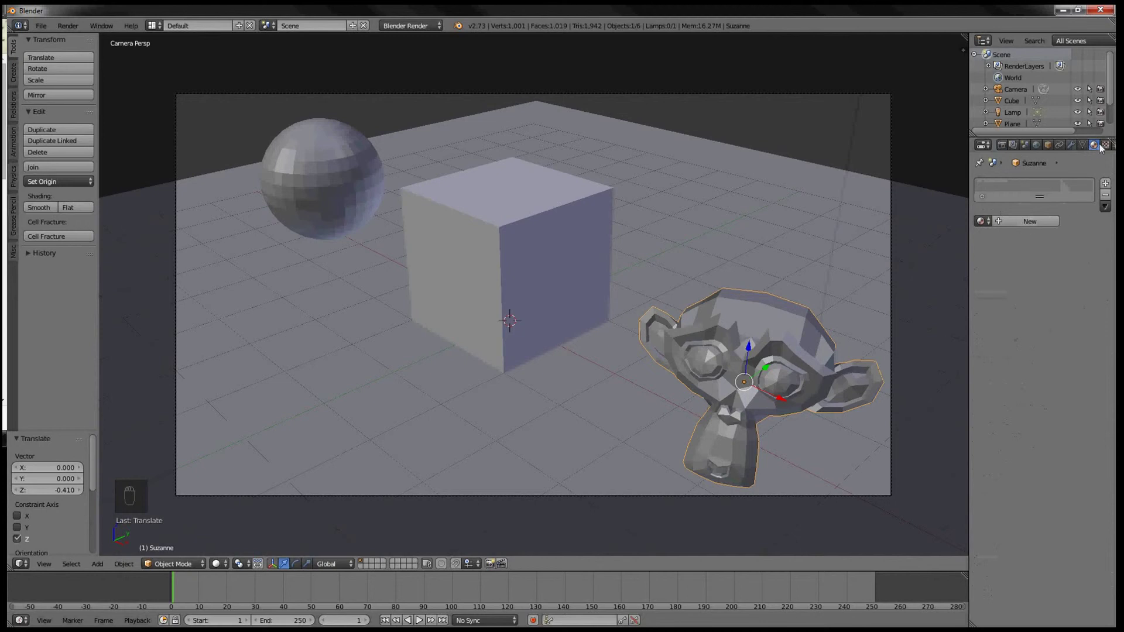
pyautogui.click(1029, 222)
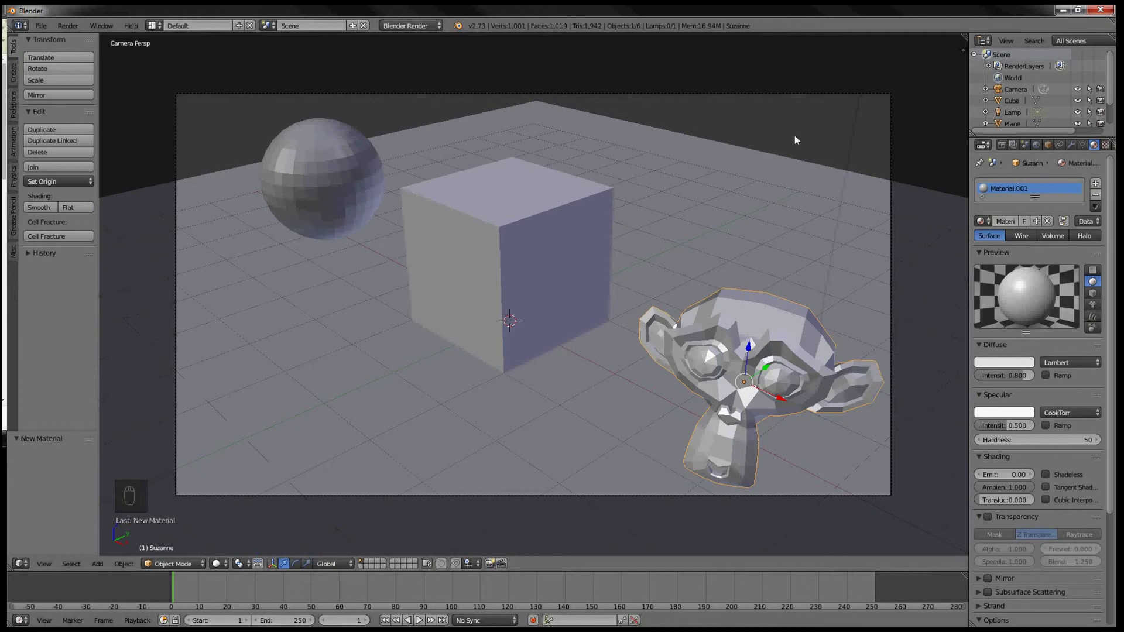
pyautogui.hotkey('ctrl', 'z')
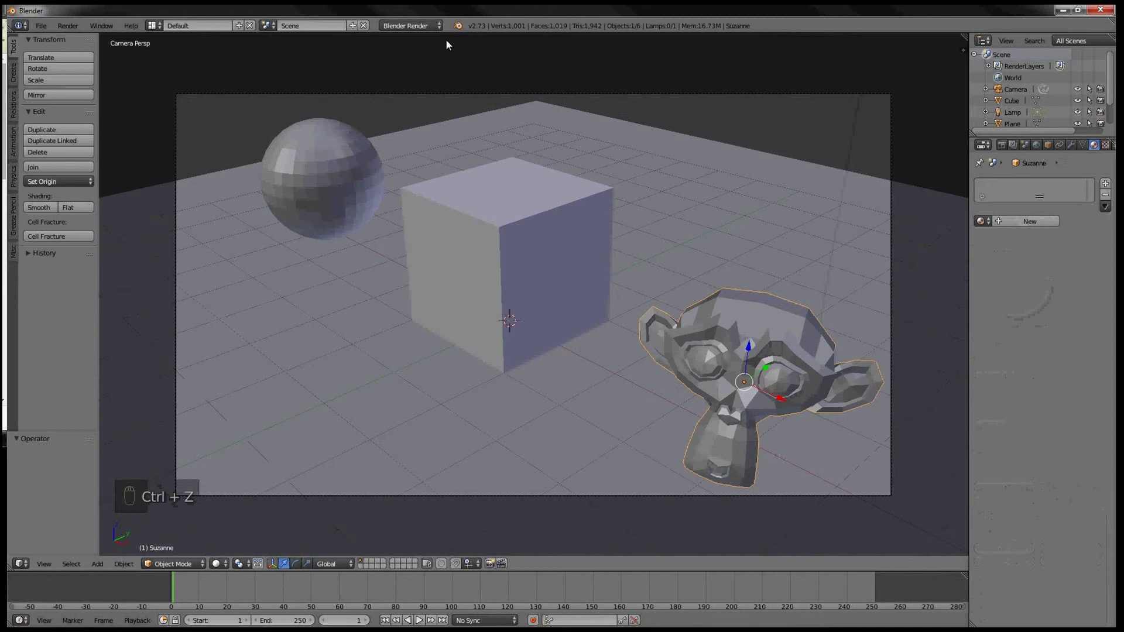
pyautogui.click(413, 25)
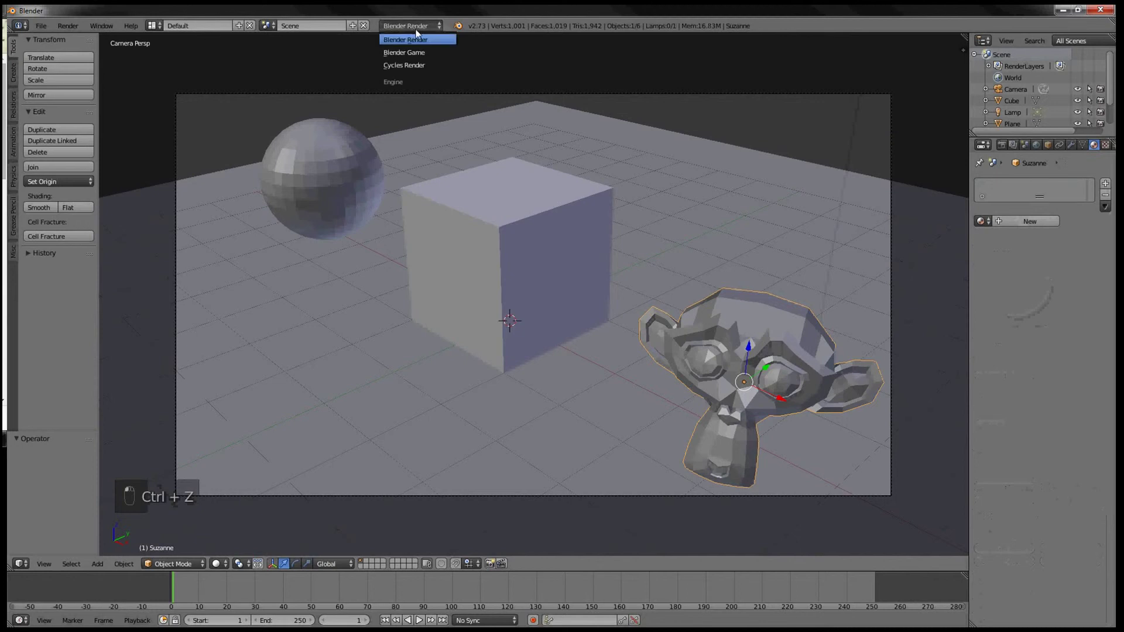
pyautogui.click(420, 65)
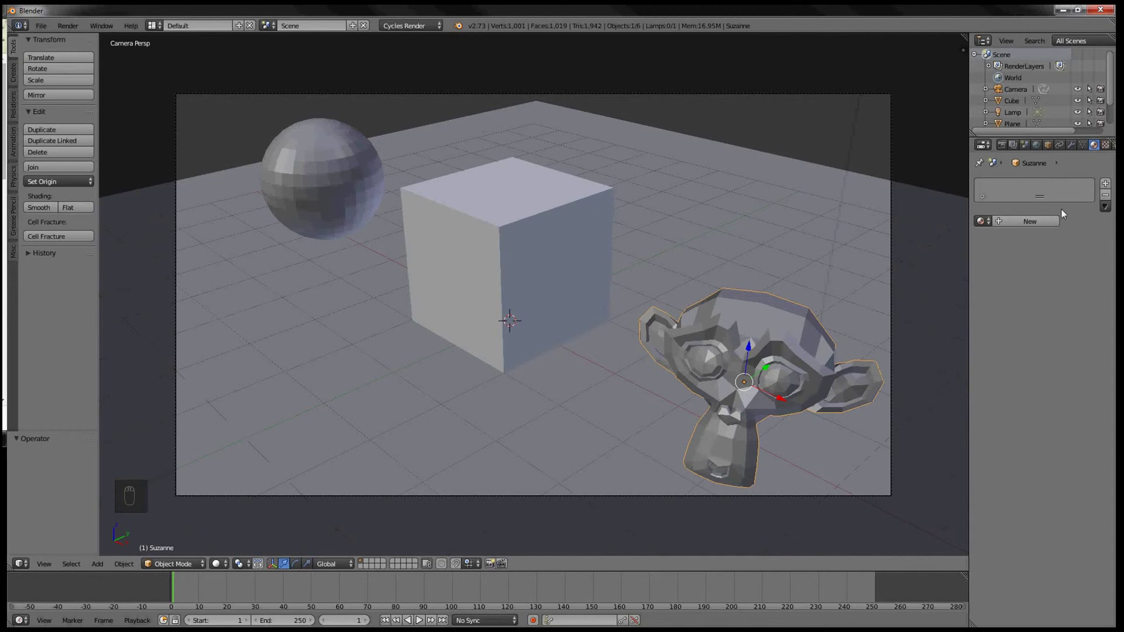
# Step: Give the monkey a new material with a Glass BSDF surface
pyautogui.click(1030, 221)
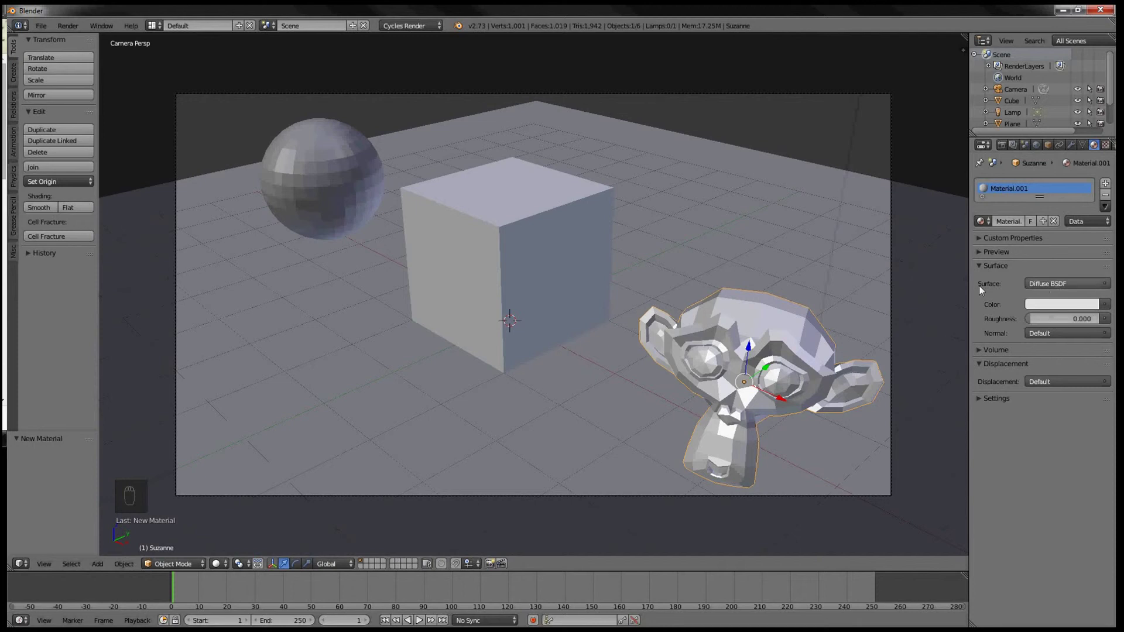
pyautogui.click(1037, 285)
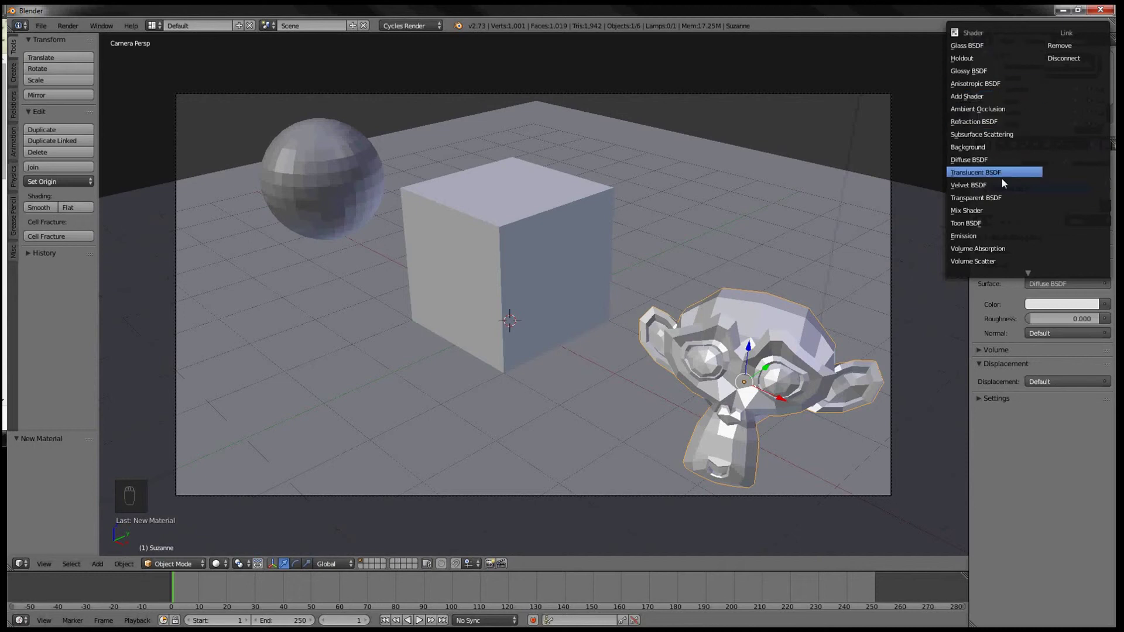
pyautogui.click(980, 44)
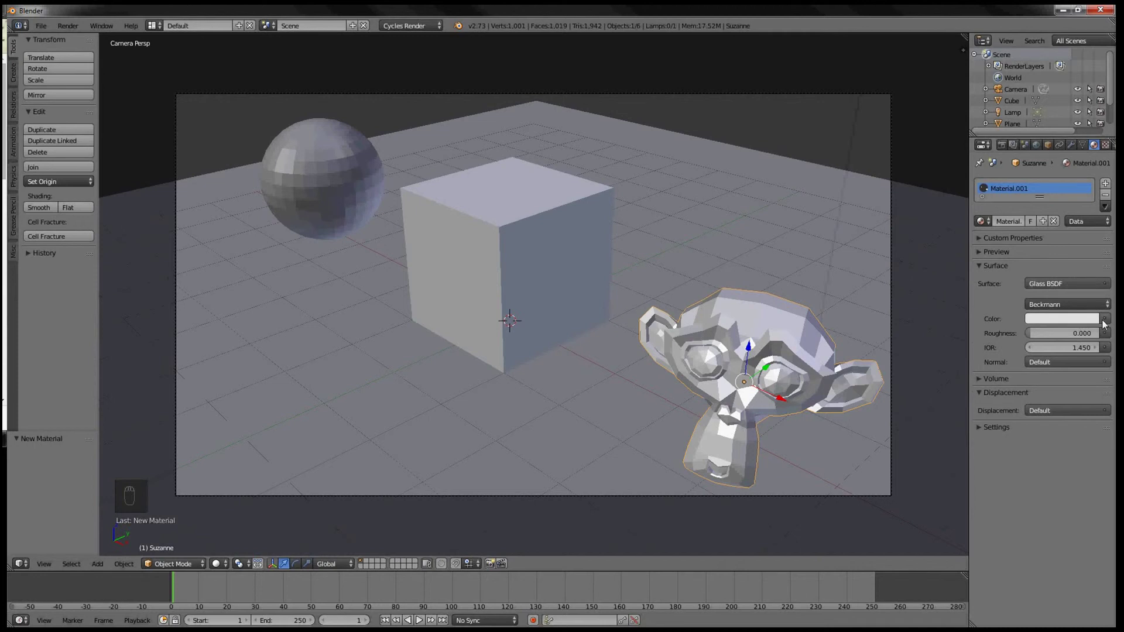
# Step: Set the monkey's glass color to a medium blue and switch the viewport shading to Material
pyautogui.click(1104, 319)
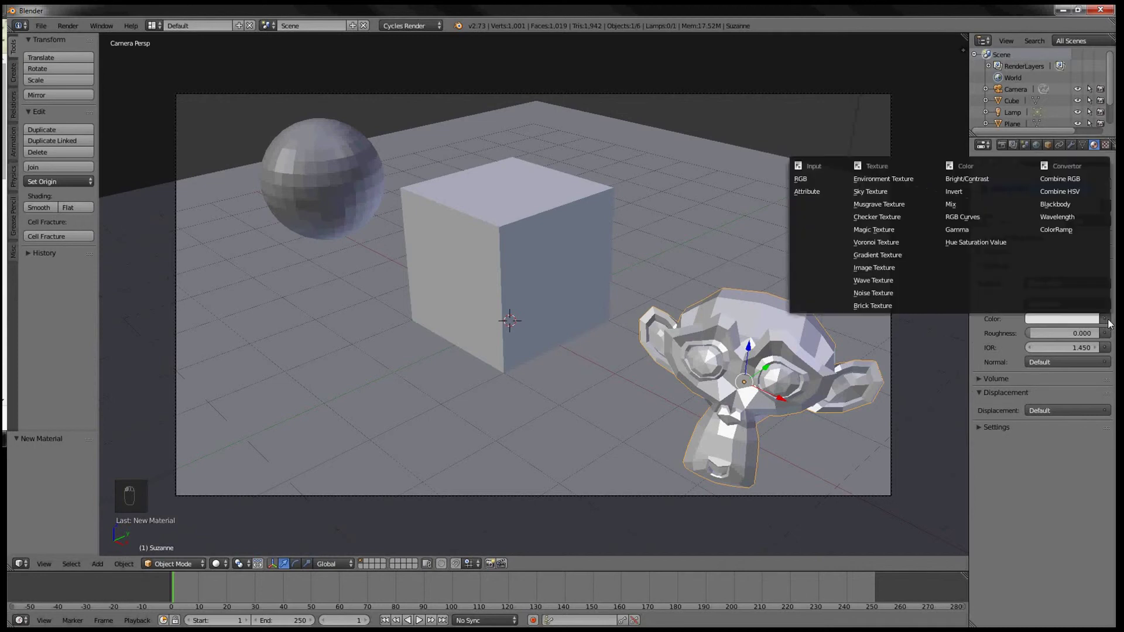
pyautogui.click(1104, 319)
pyautogui.click(1077, 319)
pyautogui.click(1074, 319)
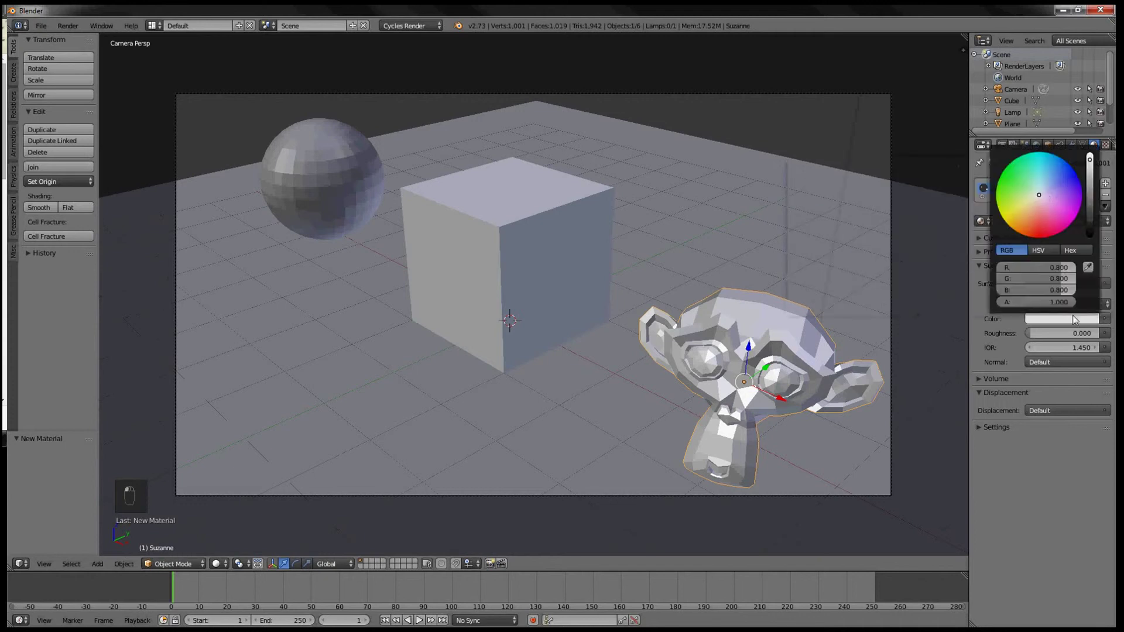
pyautogui.moveTo(1039, 196); pyautogui.dragTo(1056, 185)
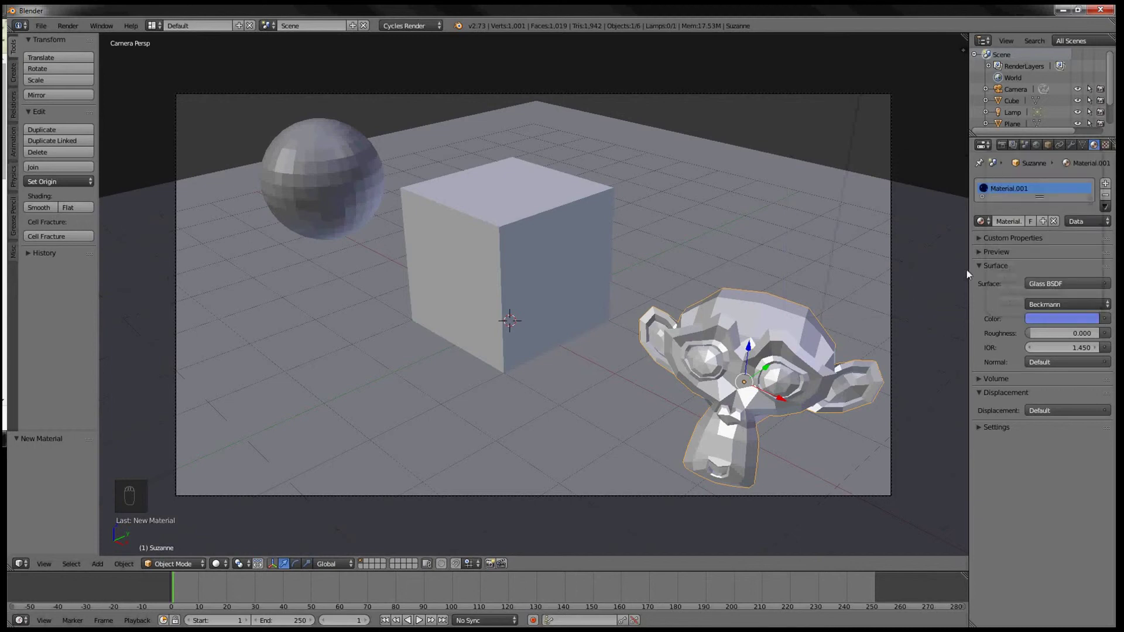
pyautogui.click(225, 564)
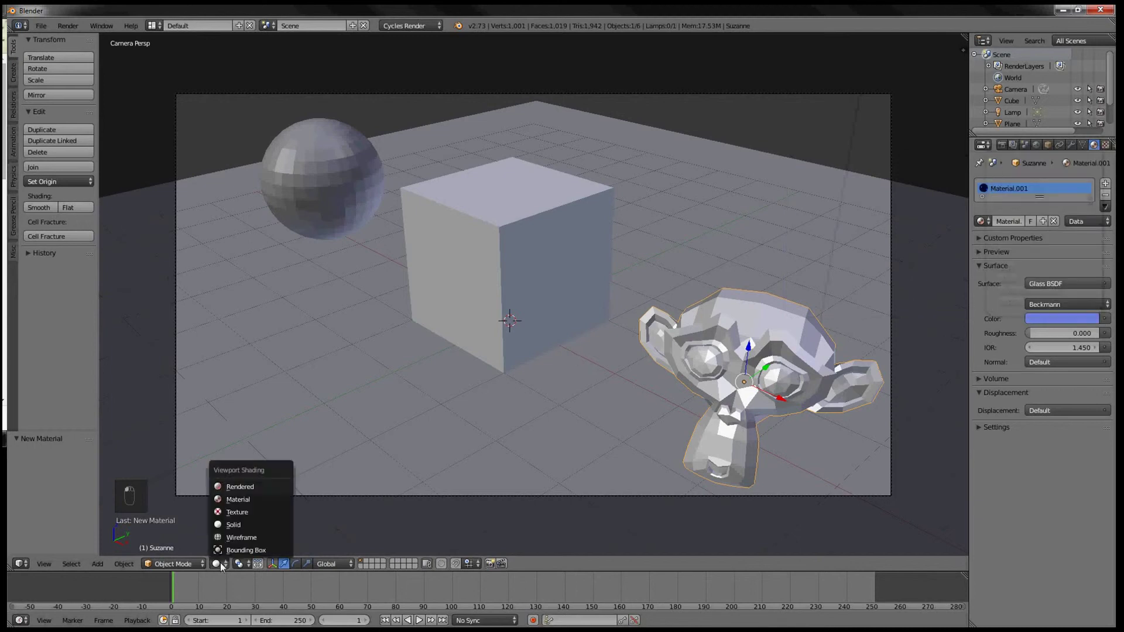
pyautogui.click(236, 500)
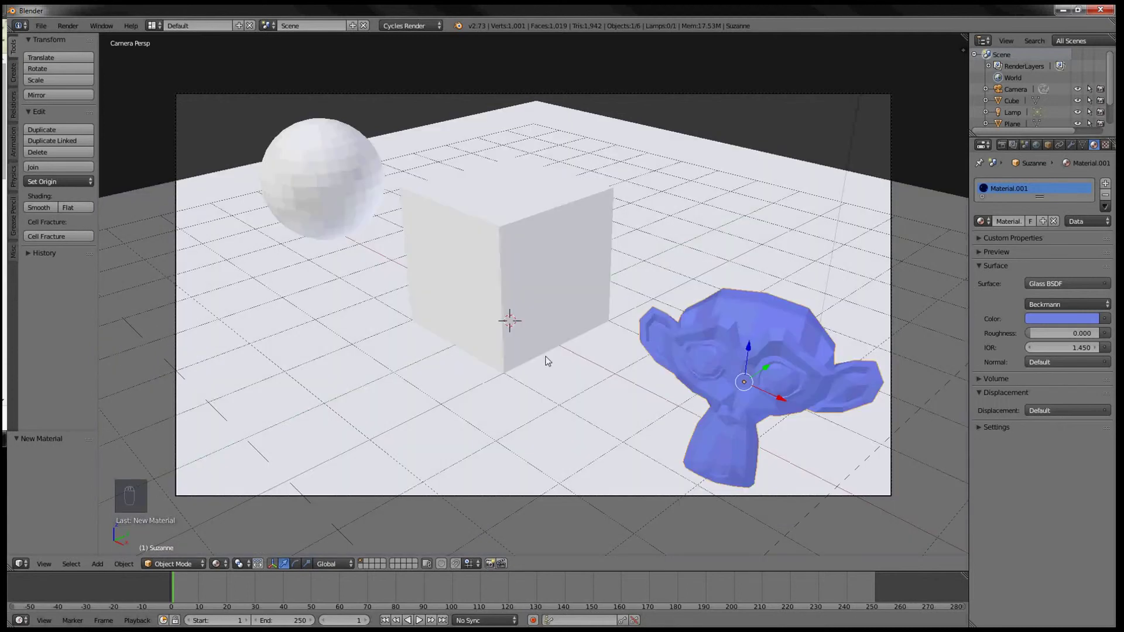
# Step: Enable nodes on the cube's material and set its Diffuse BSDF color to bright green
pyautogui.rightClick(575, 282)
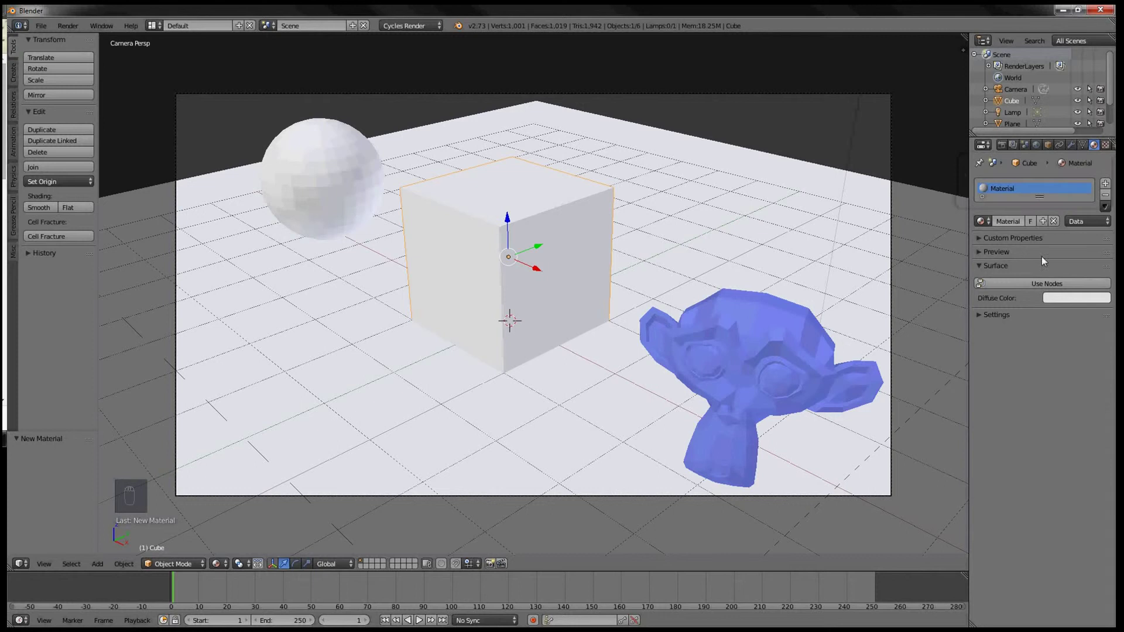
pyautogui.click(1031, 283)
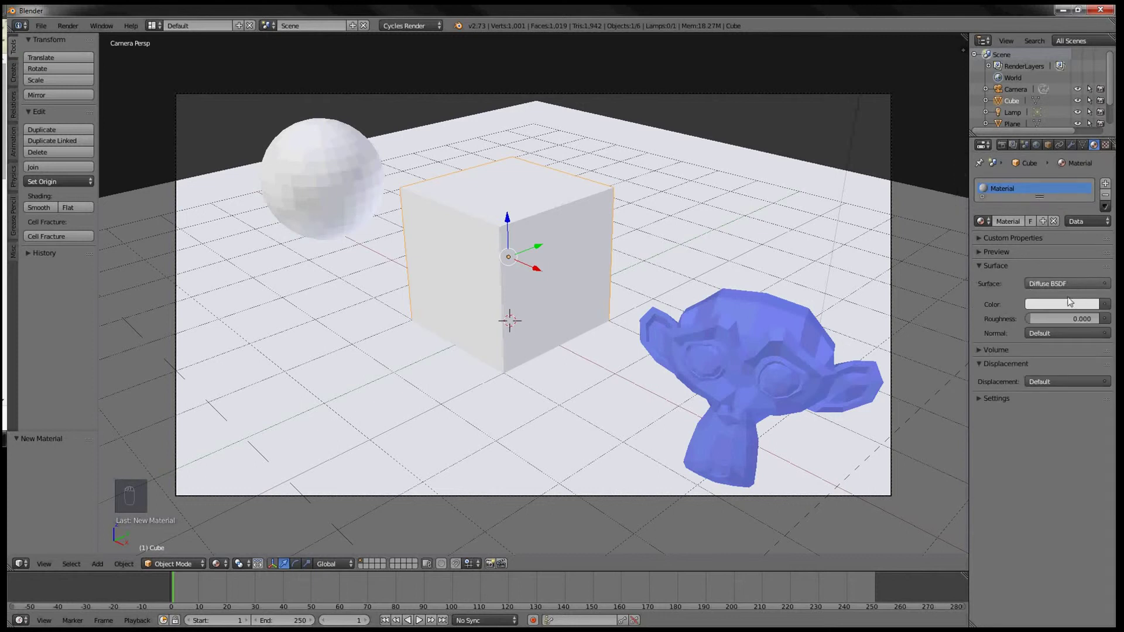
pyautogui.click(1090, 304)
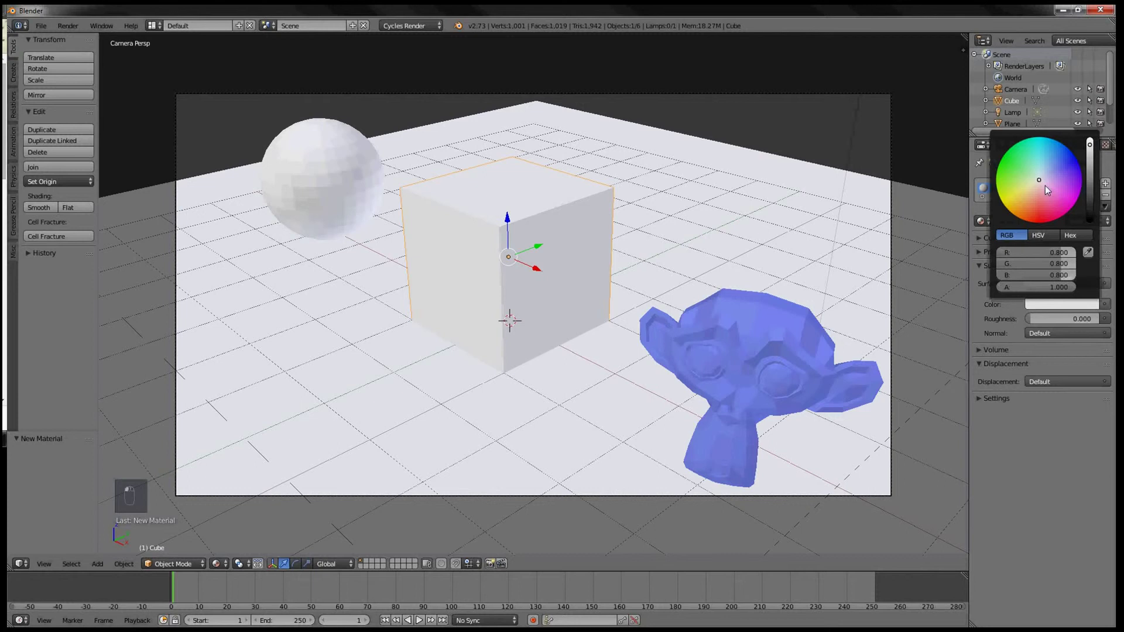
pyautogui.moveTo(1038, 180); pyautogui.dragTo(1006, 163)
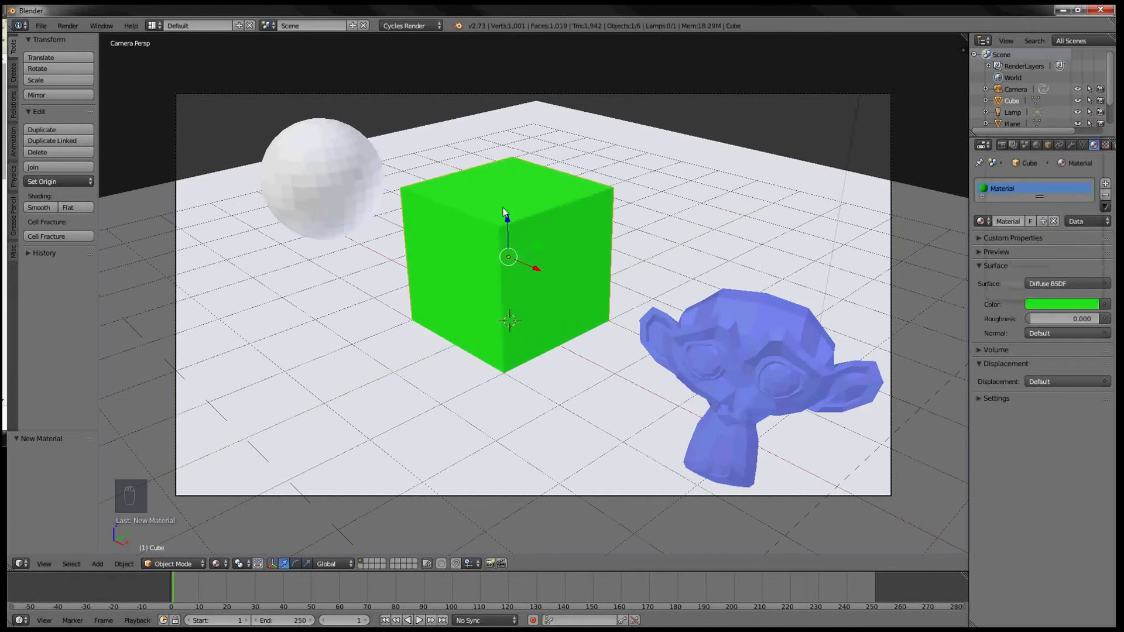
# Step: Add a new Diffuse BSDF material to the sphere and set its color to red
pyautogui.rightClick(353, 168)
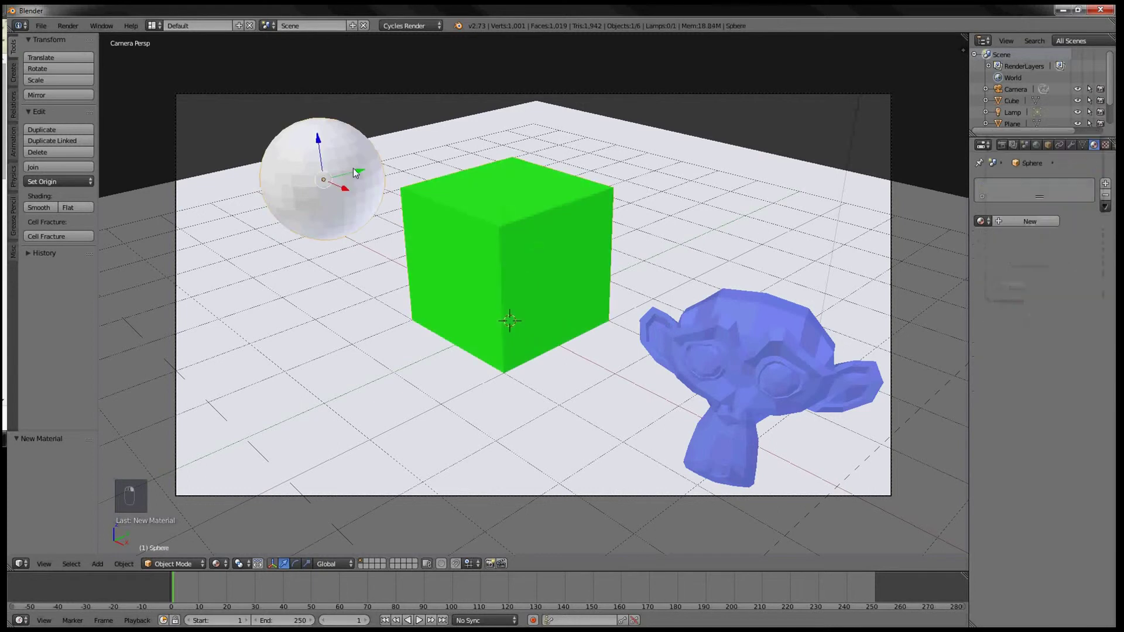
pyautogui.click(1045, 222)
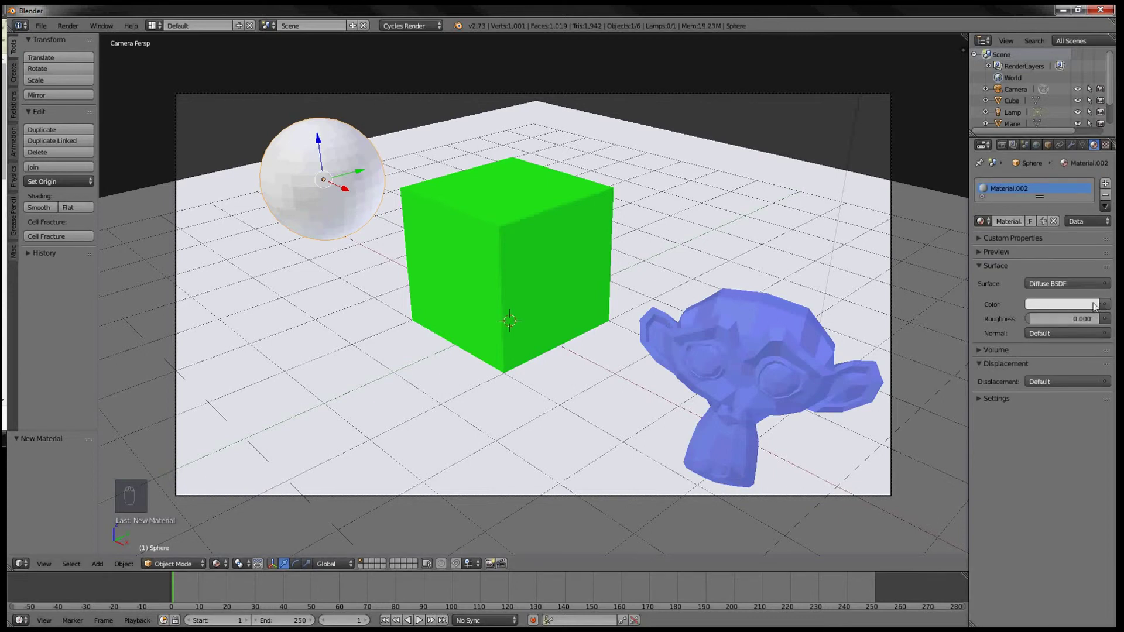
pyautogui.click(1094, 305)
pyautogui.moveTo(1041, 179); pyautogui.dragTo(1046, 223)
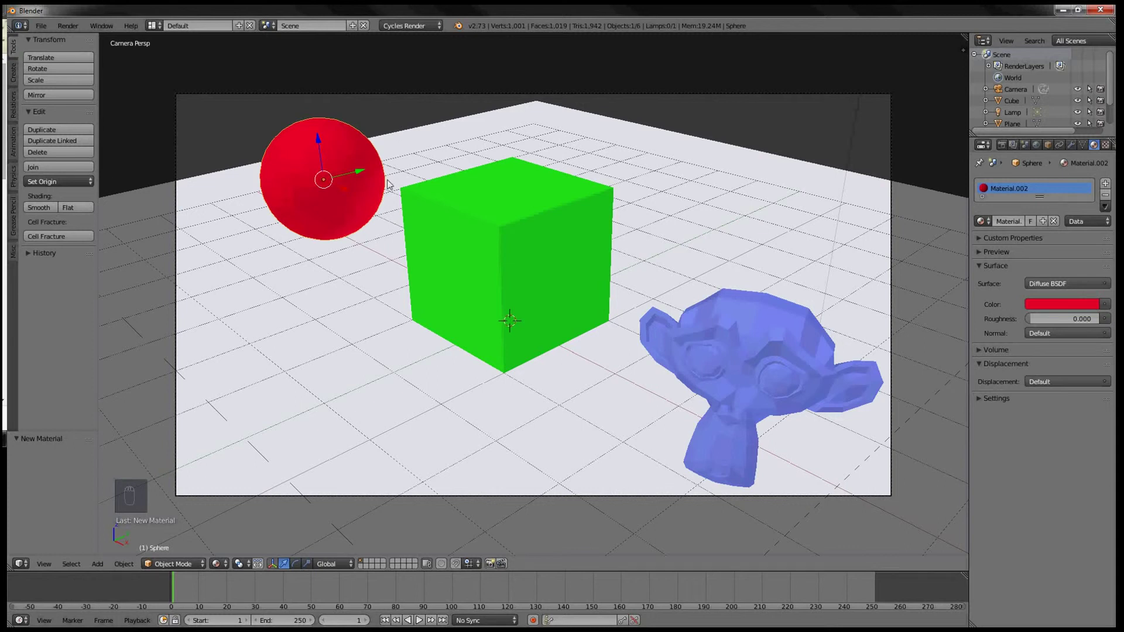
# Step: Apply smooth shading to both the sphere and the monkey
pyautogui.click(46, 206)
pyautogui.rightClick(743, 340)
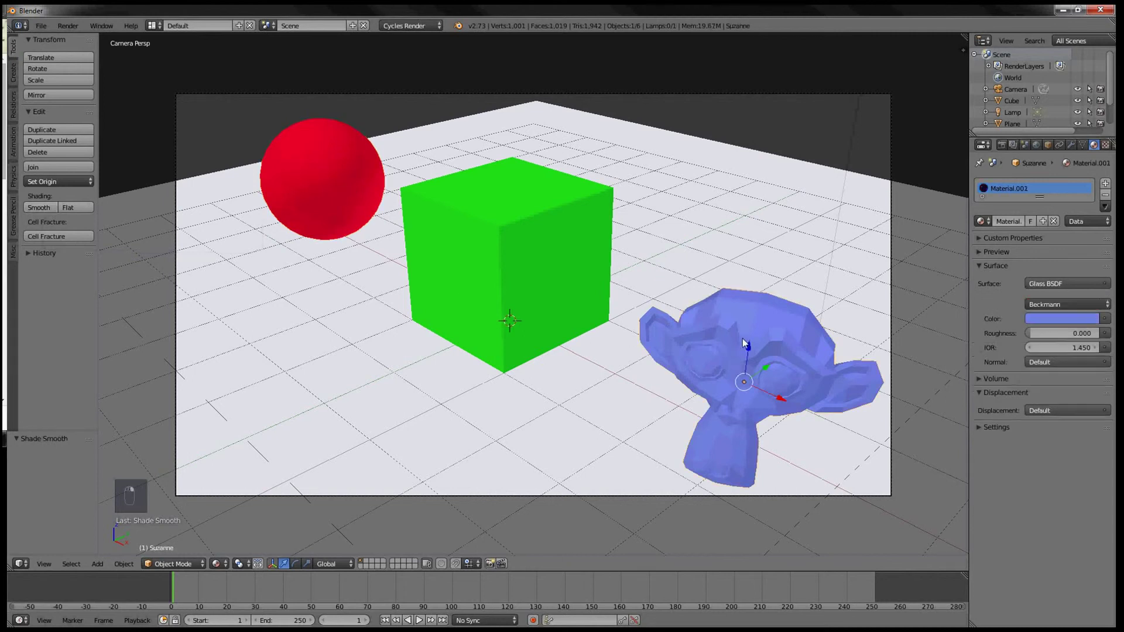
pyautogui.click(43, 204)
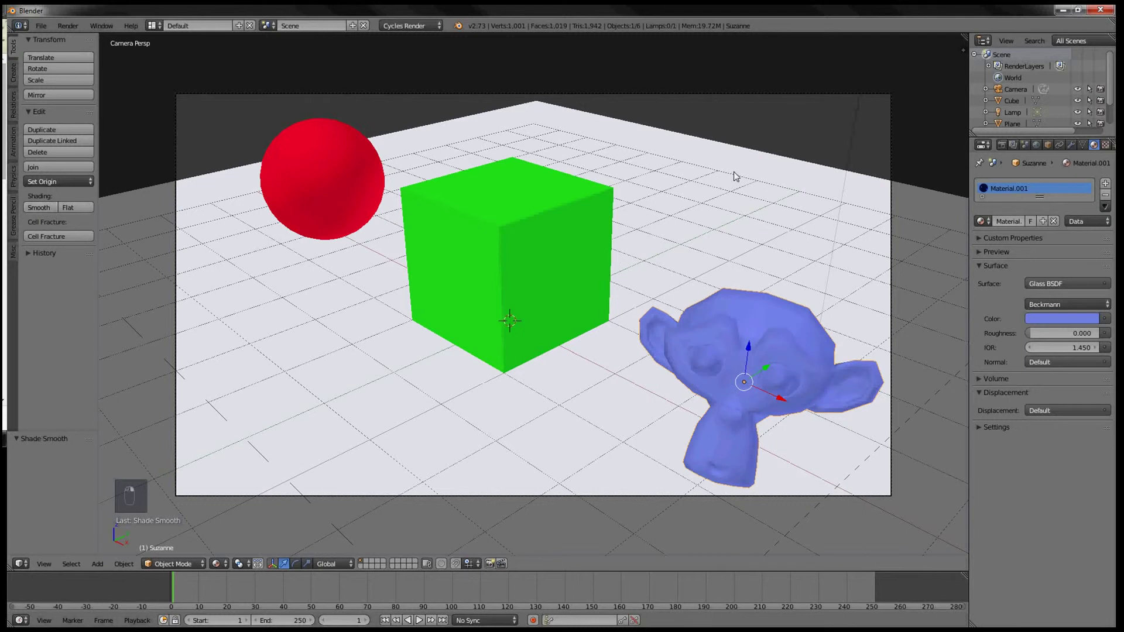
# Step: Add a new Diffuse BSDF material to the ground plane and set its color source to Image Texture
pyautogui.moveTo(735, 176)
pyautogui.mouseDown(button='middle')
pyautogui.moveTo(710, 188)
pyautogui.moveTo(703, 212)
pyautogui.moveTo(740, 183)
pyautogui.mouseUp(button='middle')
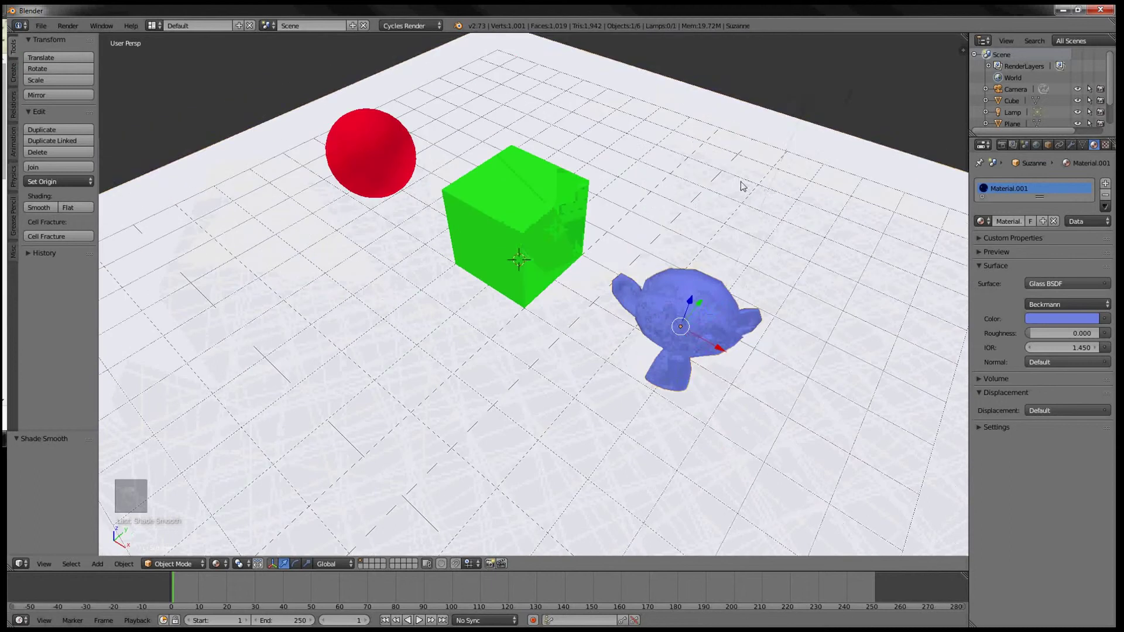
pyautogui.rightClick(732, 180)
pyautogui.scroll(1, 649, 157)
pyautogui.moveTo(651, 156); pyautogui.dragTo(605, 133, button='middle')
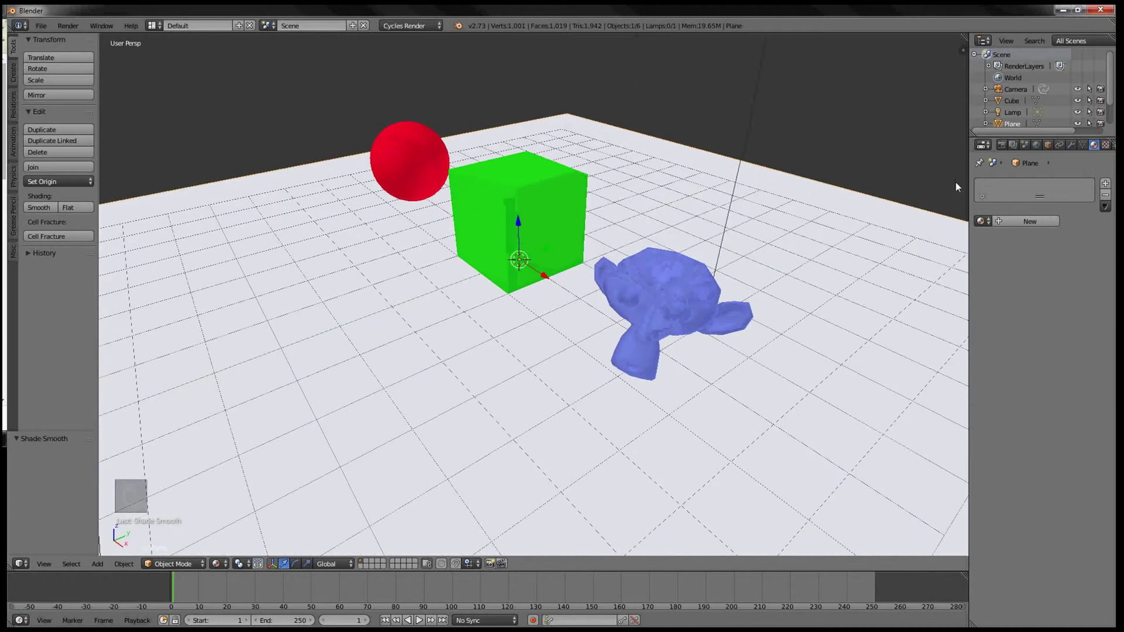
pyautogui.click(1031, 221)
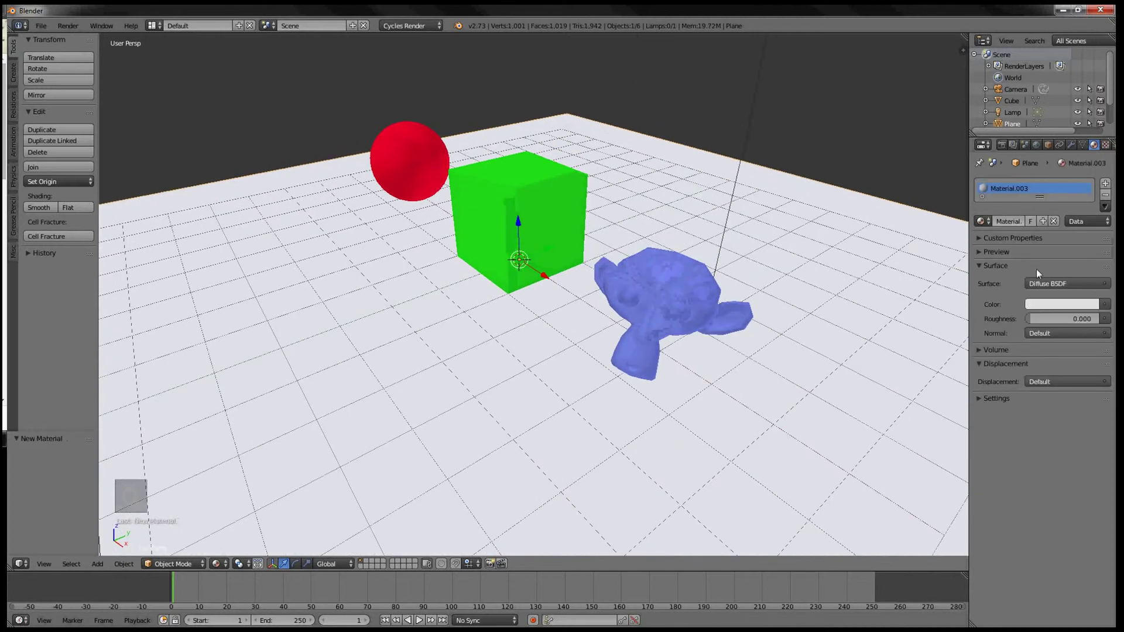
pyautogui.click(1104, 305)
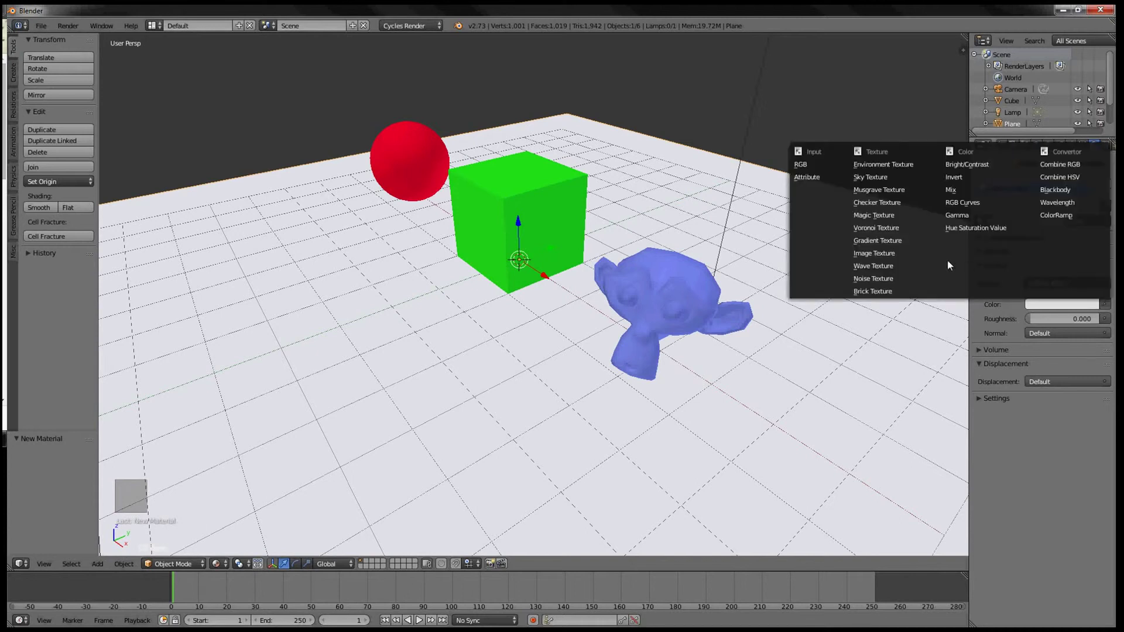
pyautogui.click(911, 254)
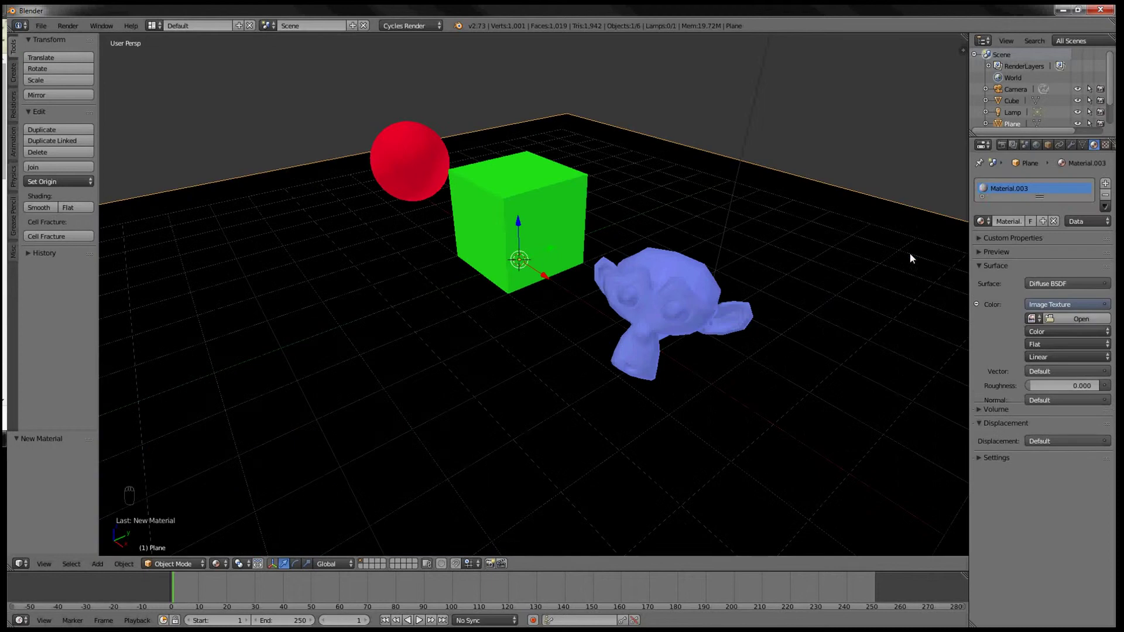
# Step: Load design_texture.jpg from the Texturas folder as the ground plane's image texture, choosing it by thumbnail
pyautogui.click(1080, 317)
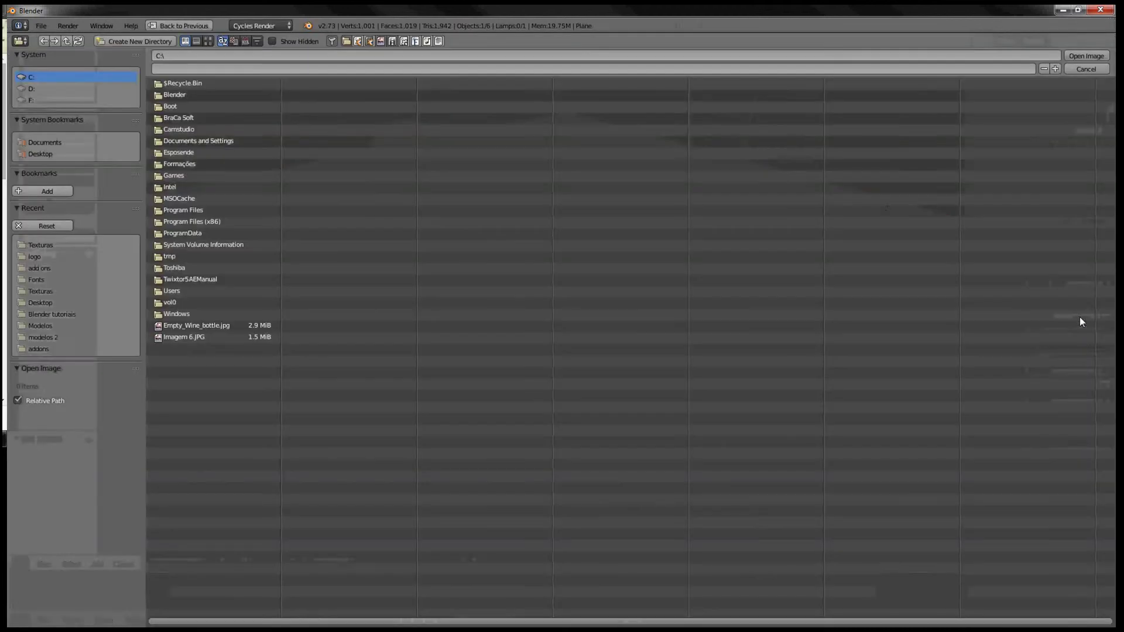
pyautogui.click(36, 244)
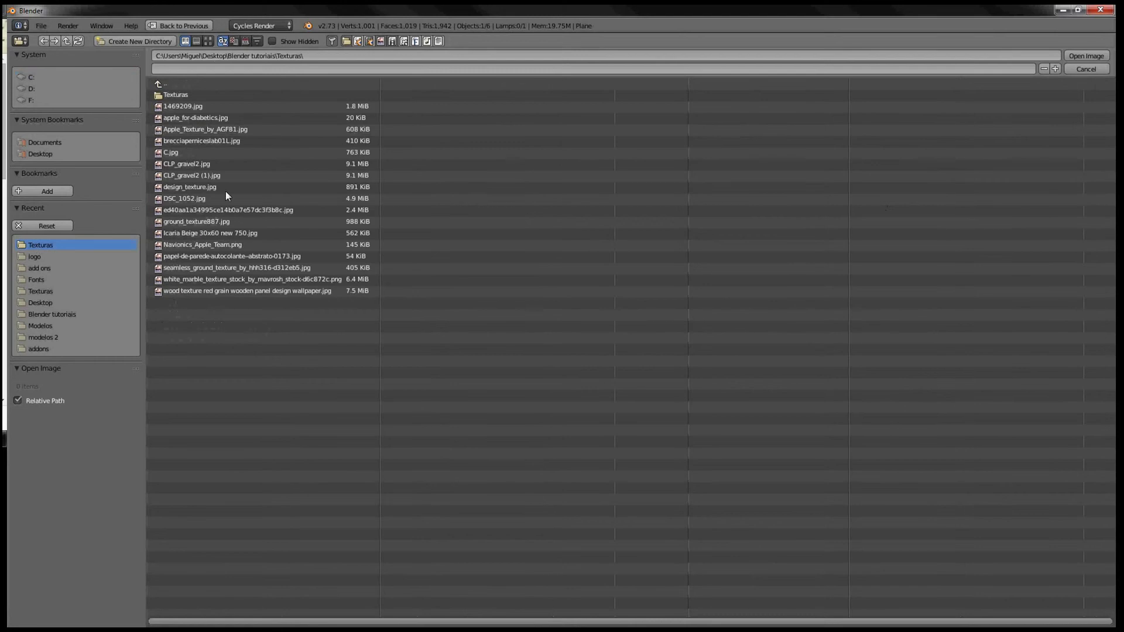
pyautogui.click(209, 41)
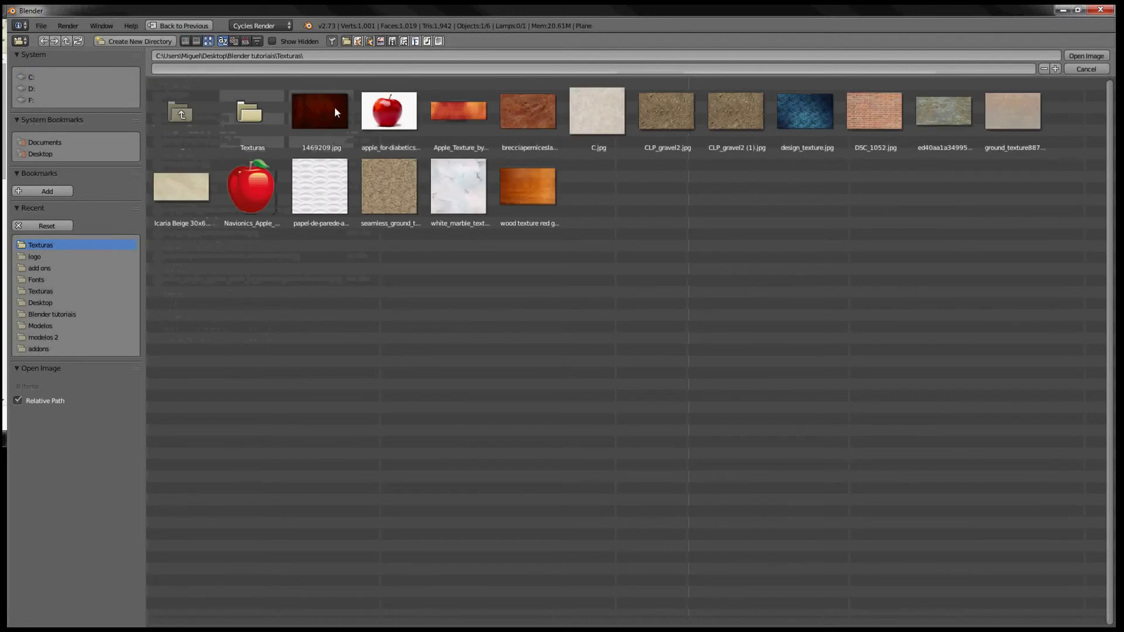
pyautogui.doubleClick(799, 130)
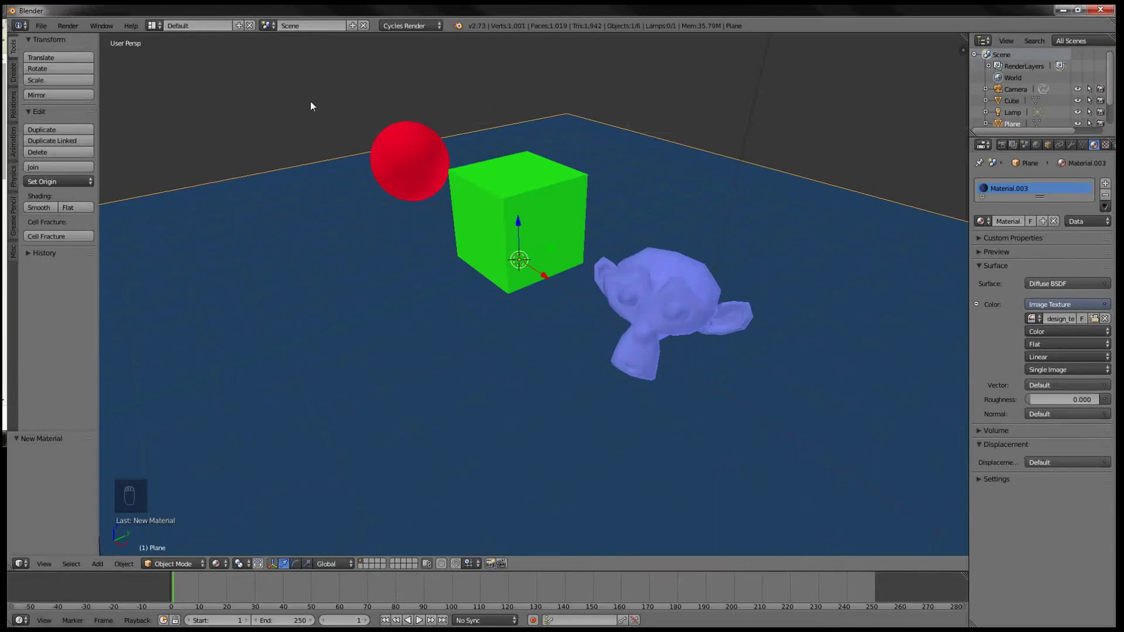
# Step: Switch to the Compositing screen layout and unwrap the ground plane's UVs in Edit Mode
pyautogui.click(151, 26)
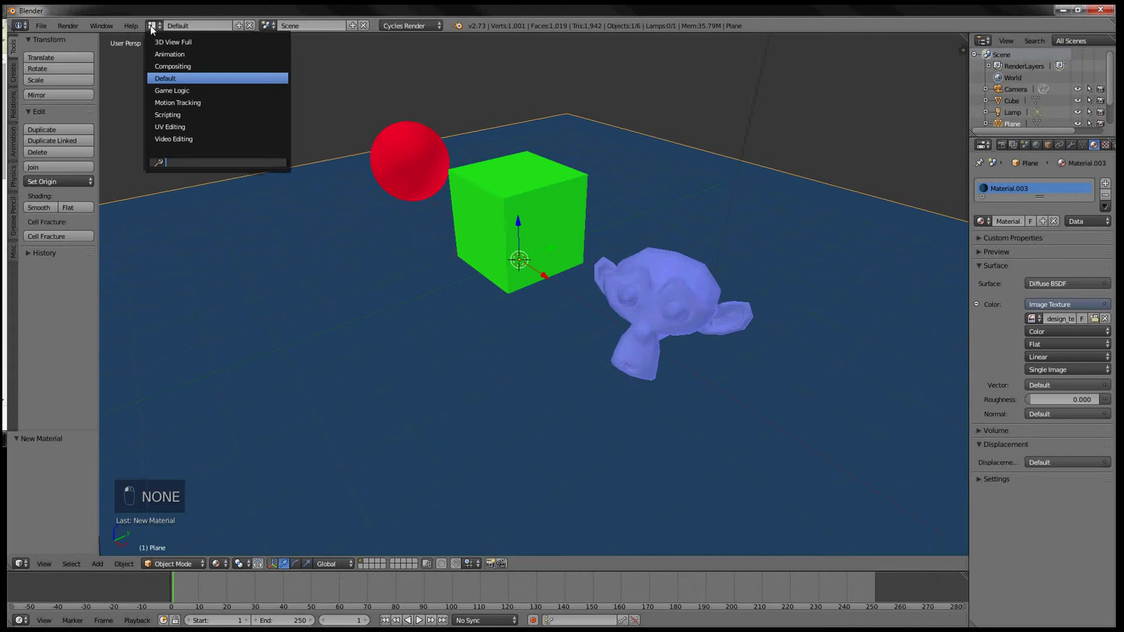
pyautogui.click(175, 64)
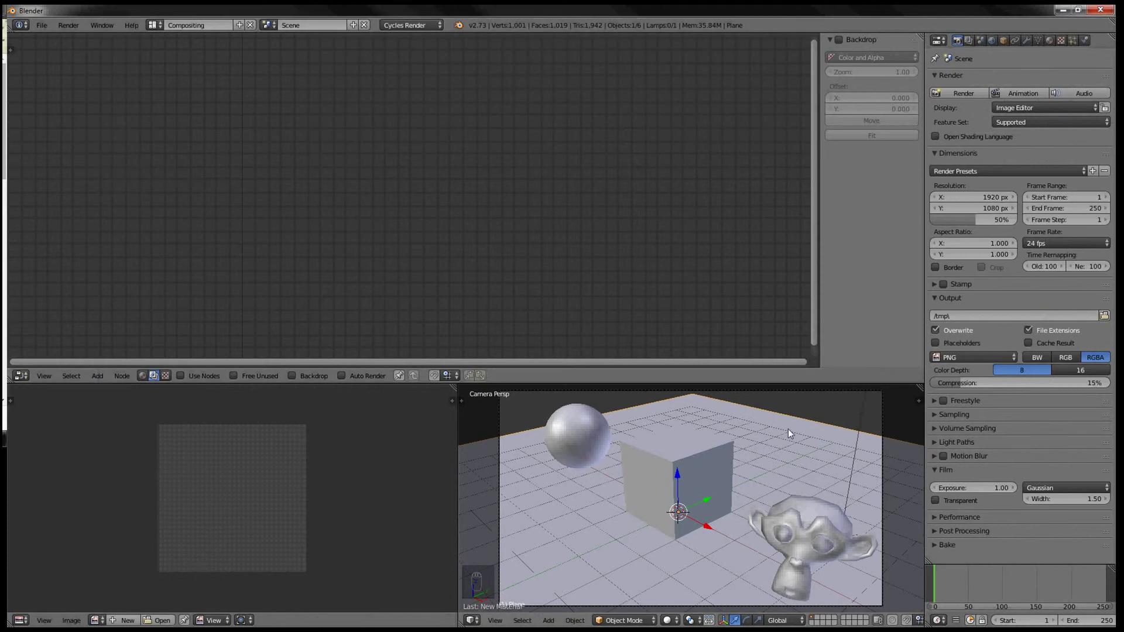
pyautogui.press('Tab')
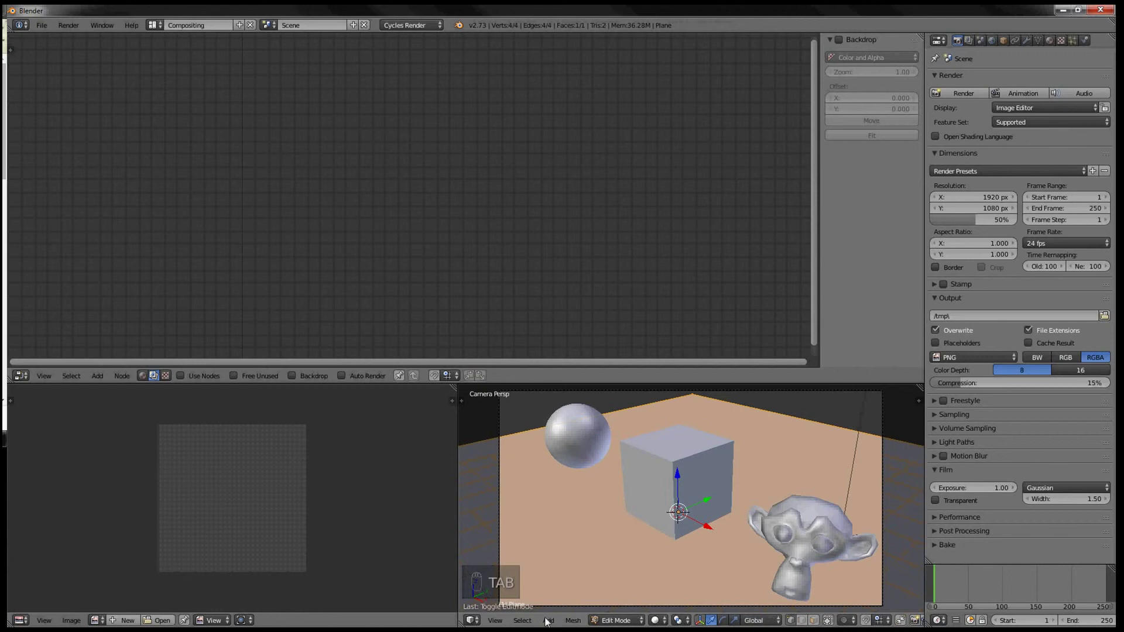
pyautogui.click(626, 621)
pyautogui.click(627, 606)
pyautogui.click(618, 621)
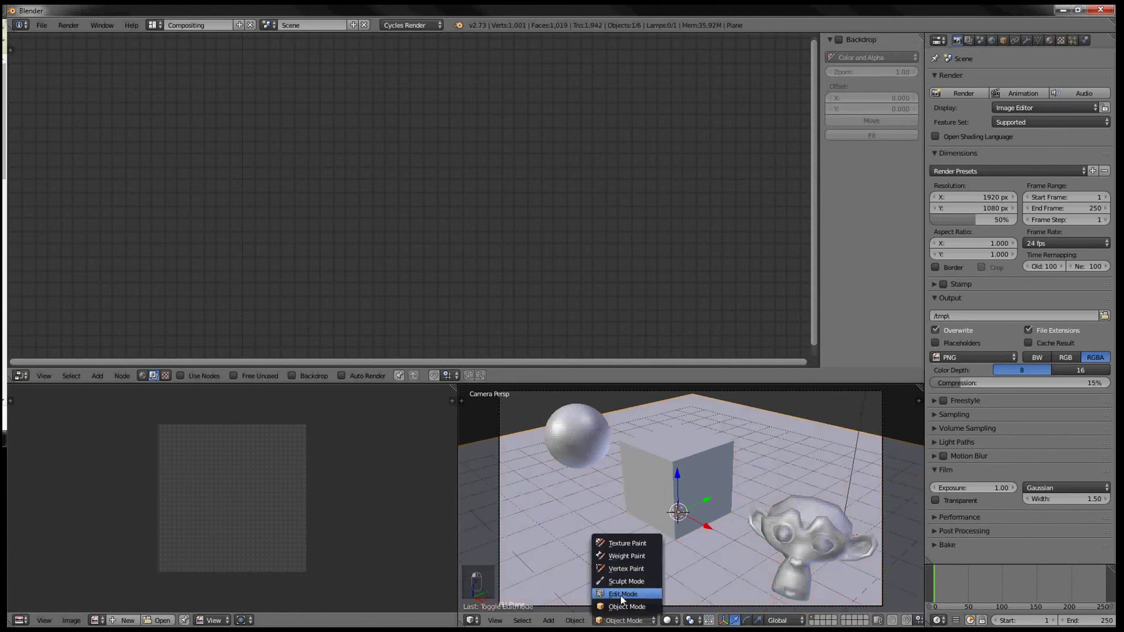
pyautogui.click(621, 594)
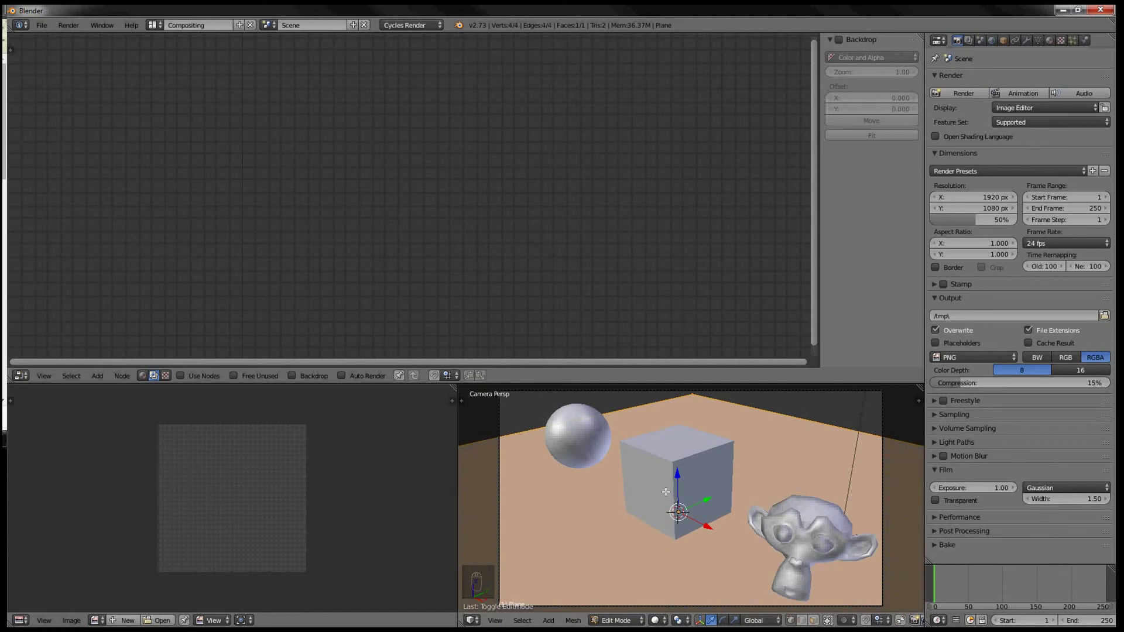
pyautogui.press('u')
pyautogui.click(632, 494)
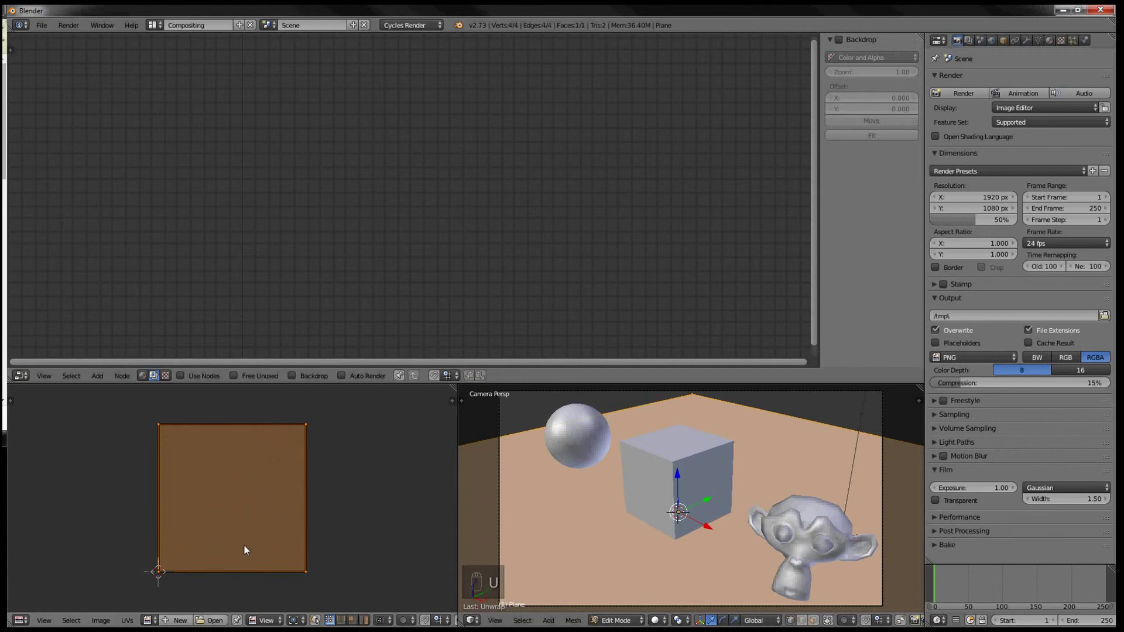
# Step: Assign design_texture.jpg to the plane's UV layout and set the viewport shading to Texture
pyautogui.click(150, 621)
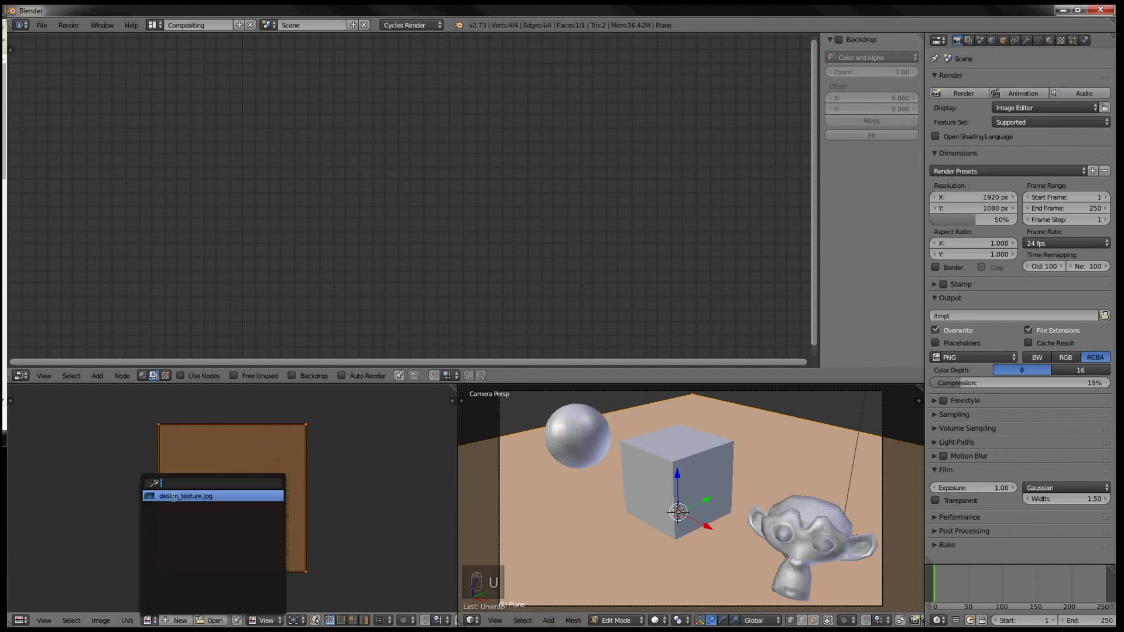
pyautogui.click(173, 496)
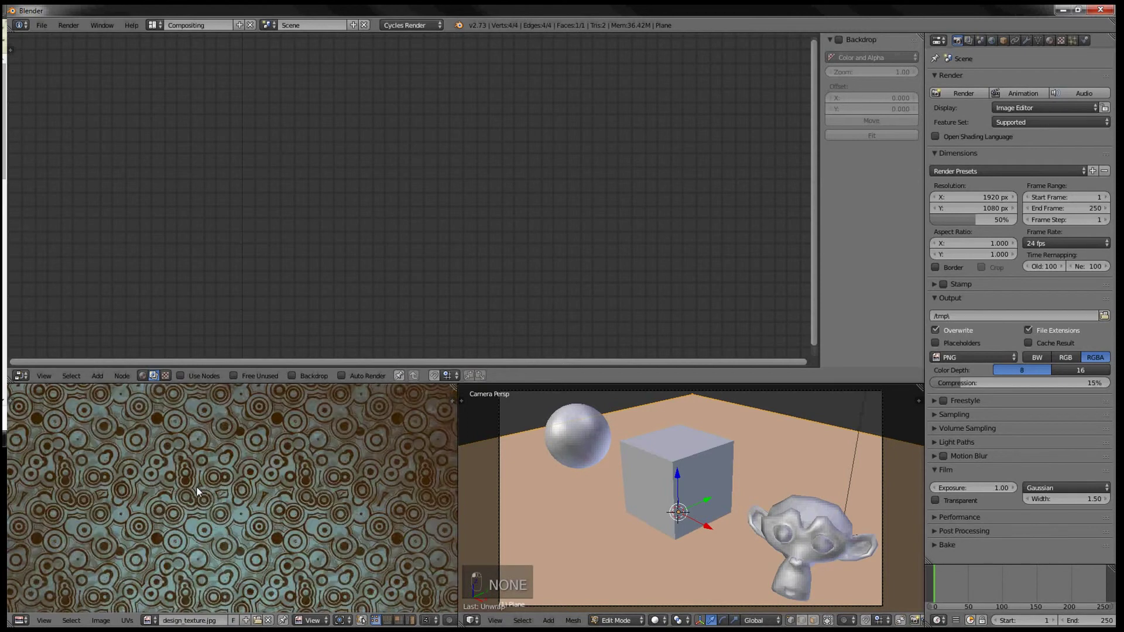
pyautogui.scroll(-4, 196, 486)
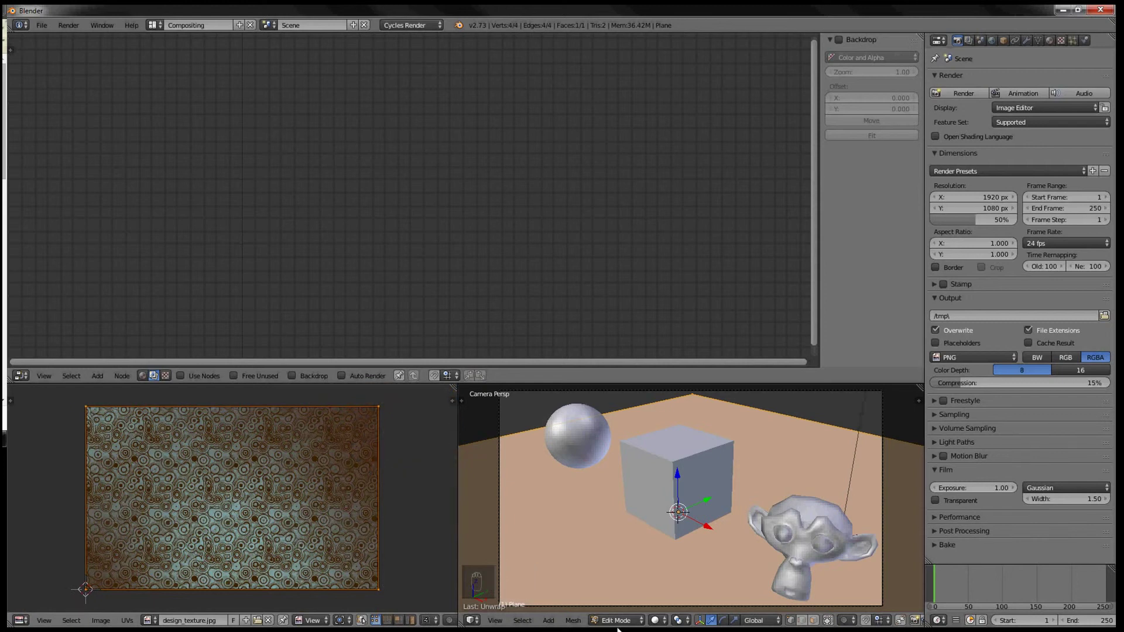
pyautogui.click(657, 621)
pyautogui.click(679, 572)
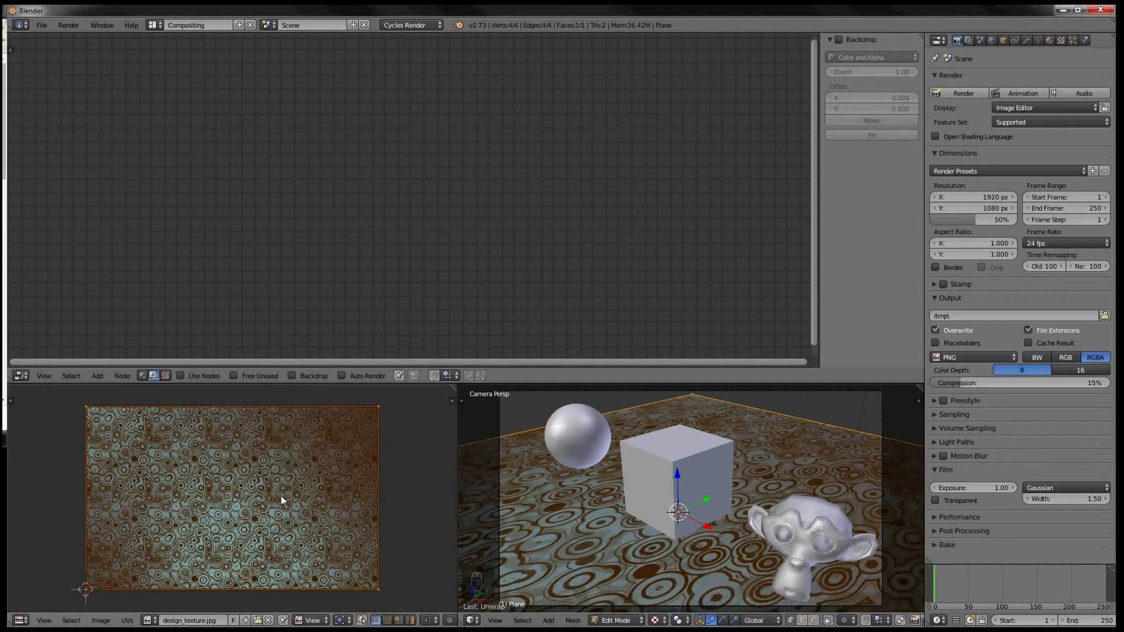
# Step: Try scaling the plane's UV layout and moving one of its corner vertices over the texture image
pyautogui.press('s')
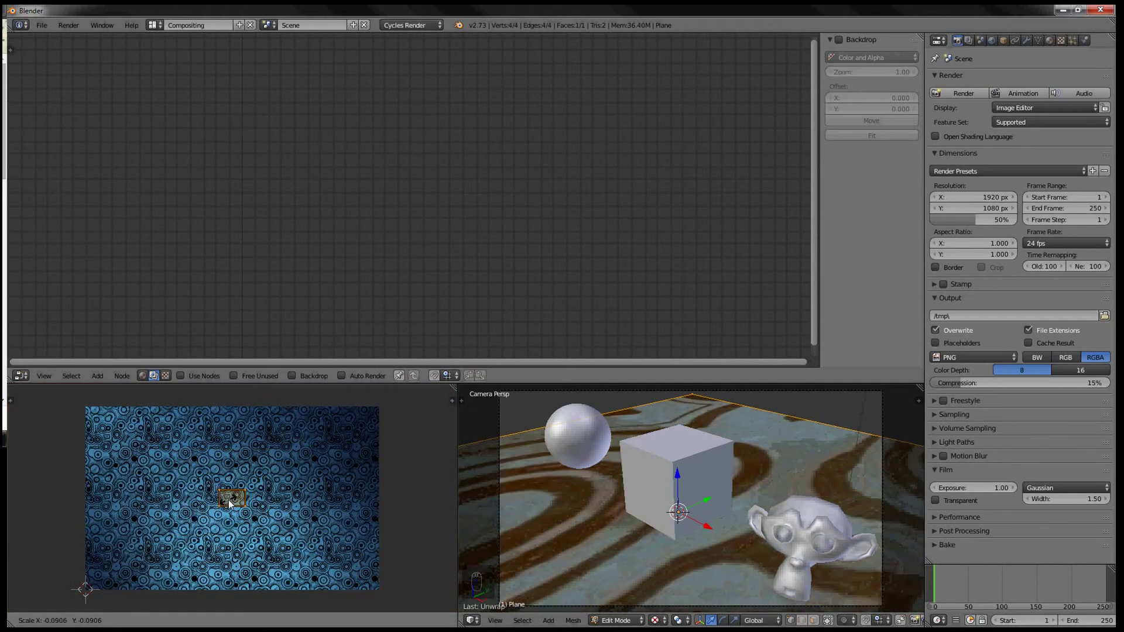
pyautogui.press('Escape')
pyautogui.rightClick(379, 405)
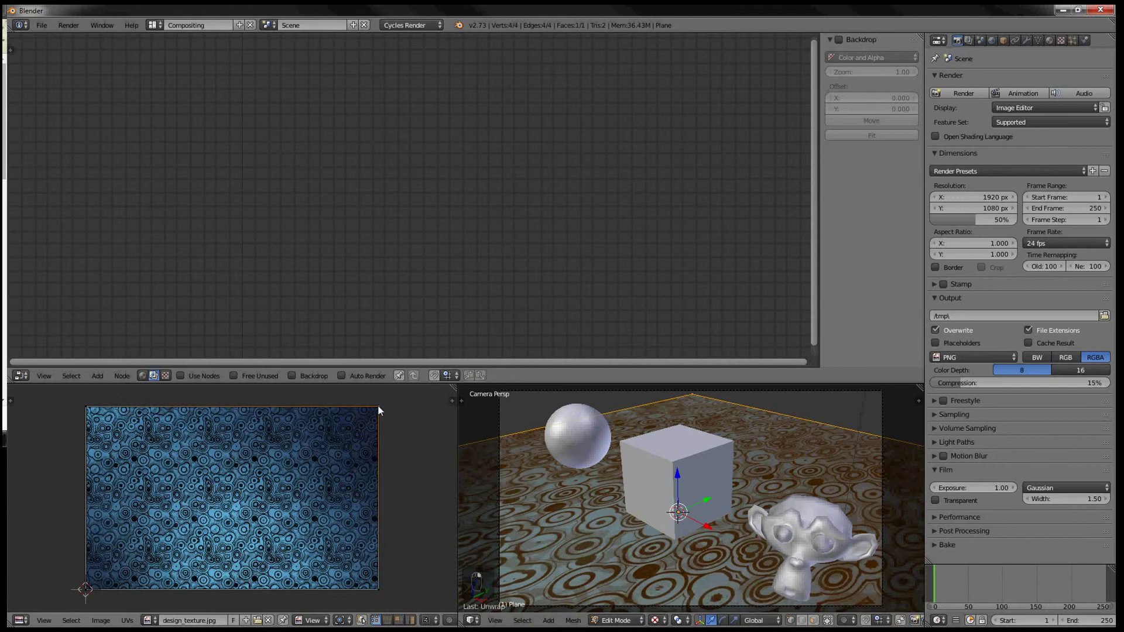
pyautogui.press('g')
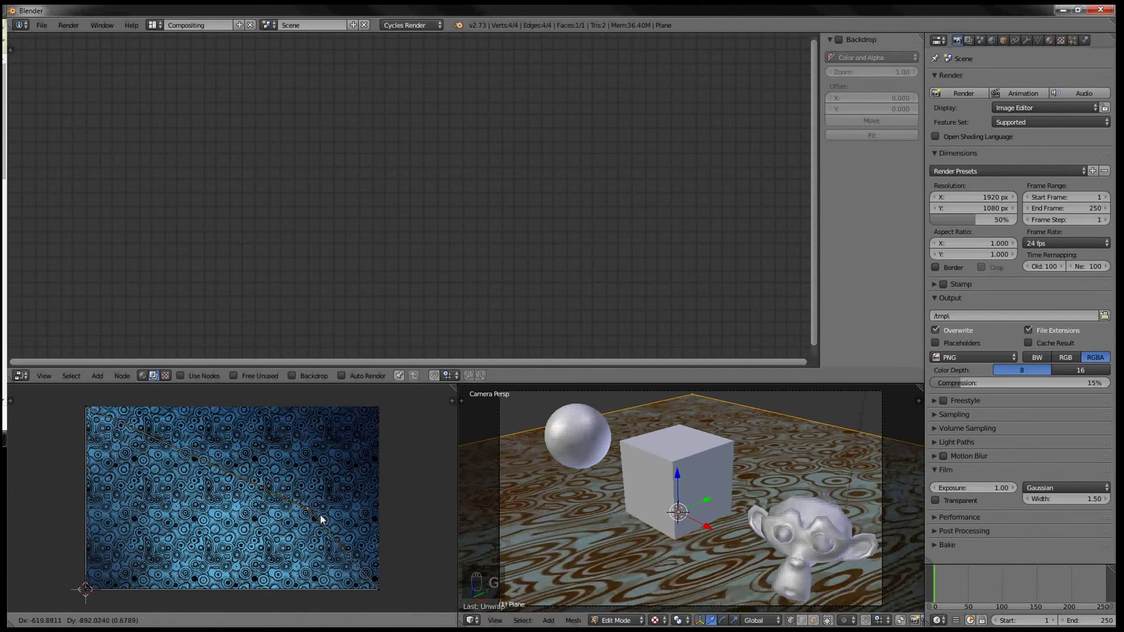
pyautogui.click(377, 409)
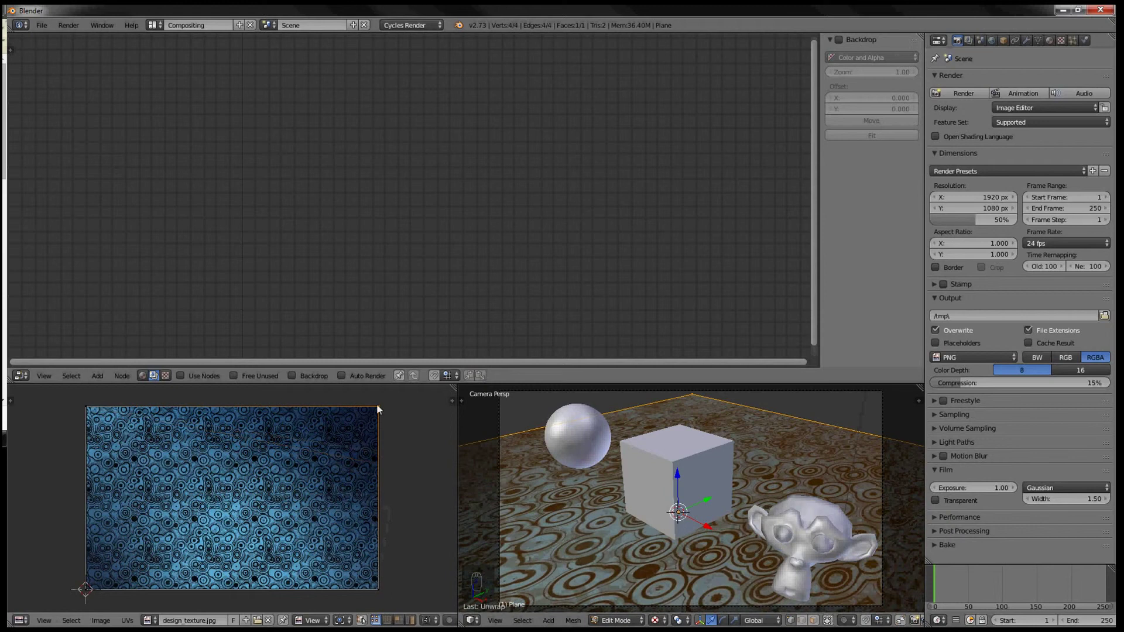
# Step: Return to the Default screen layout and put the ground plane back into Object Mode
pyautogui.click(156, 26)
pyautogui.click(168, 77)
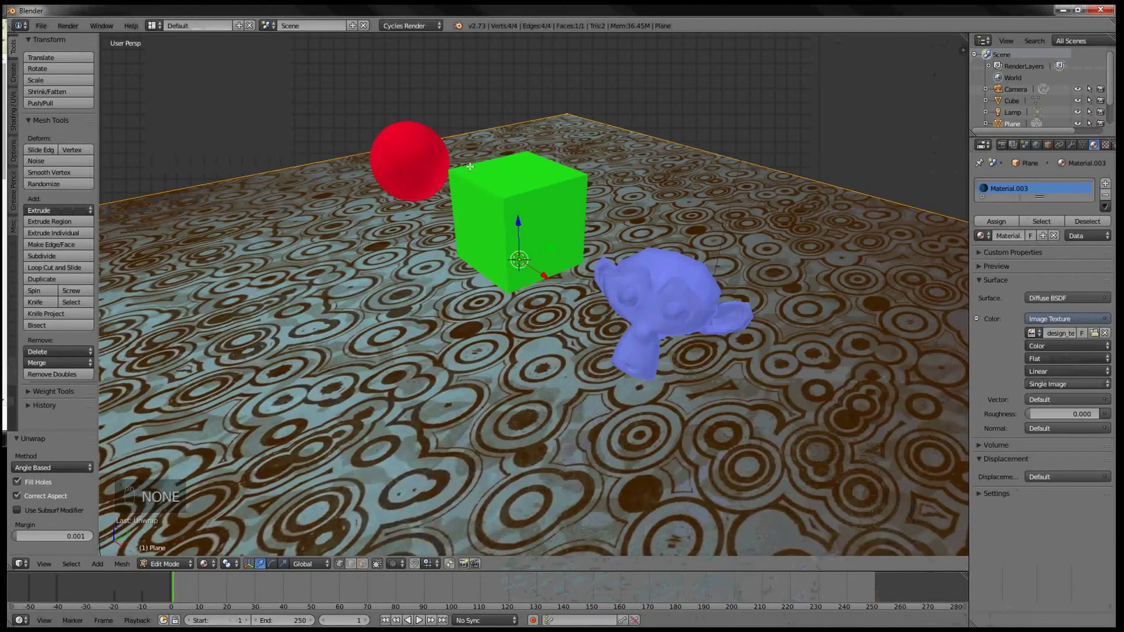
pyautogui.moveTo(470, 164); pyautogui.dragTo(594, 159, button='middle')
pyautogui.scroll(-2, 654, 136)
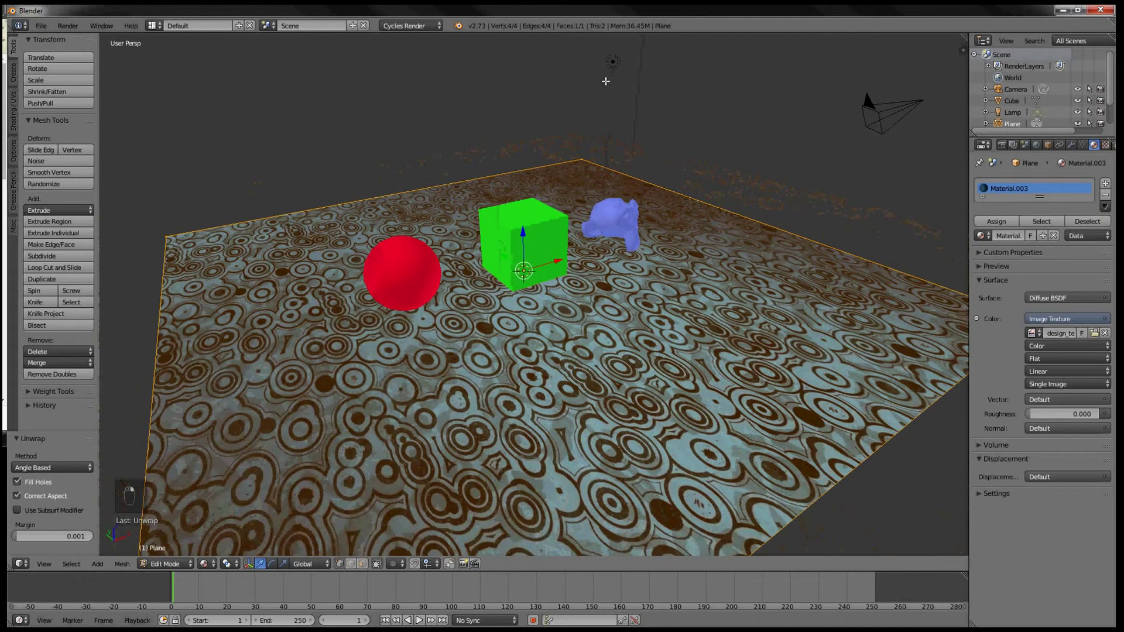
pyautogui.click(178, 564)
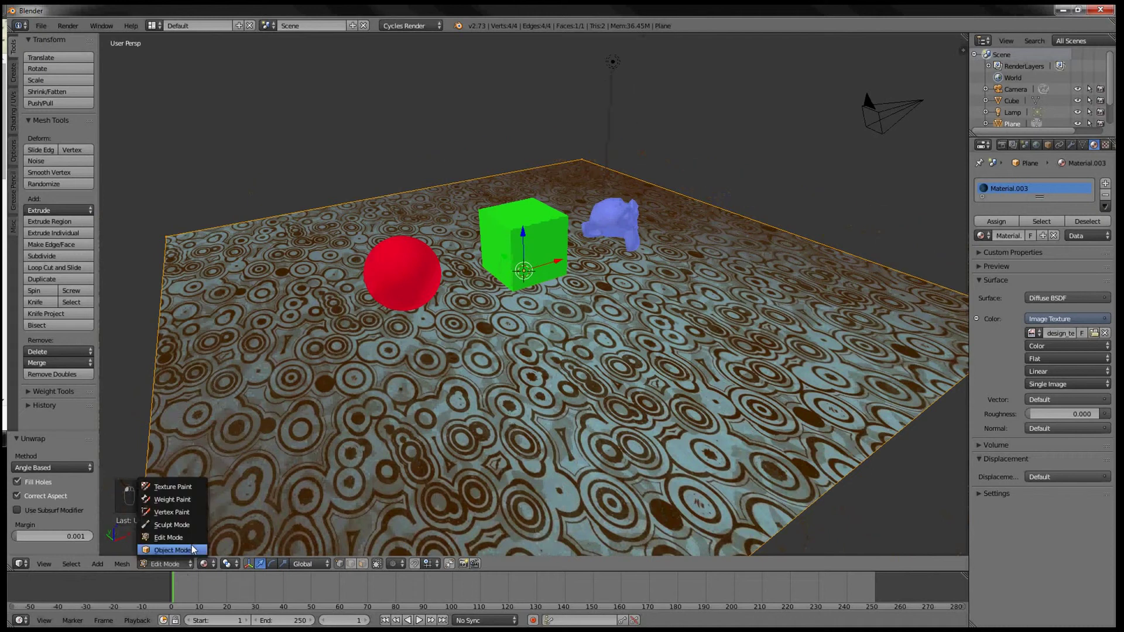
pyautogui.click(188, 549)
# Step: Select the lamp and preview the scene through the camera with Rendered viewport shading
pyautogui.rightClick(613, 61)
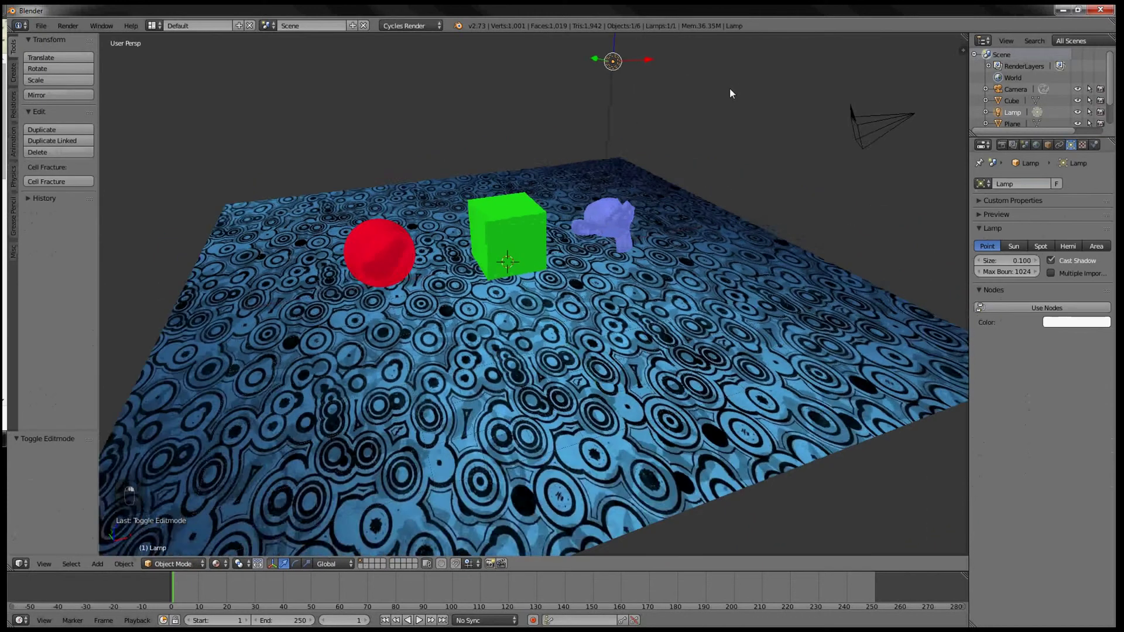
pyautogui.moveTo(730, 94); pyautogui.dragTo(804, 234, button='middle')
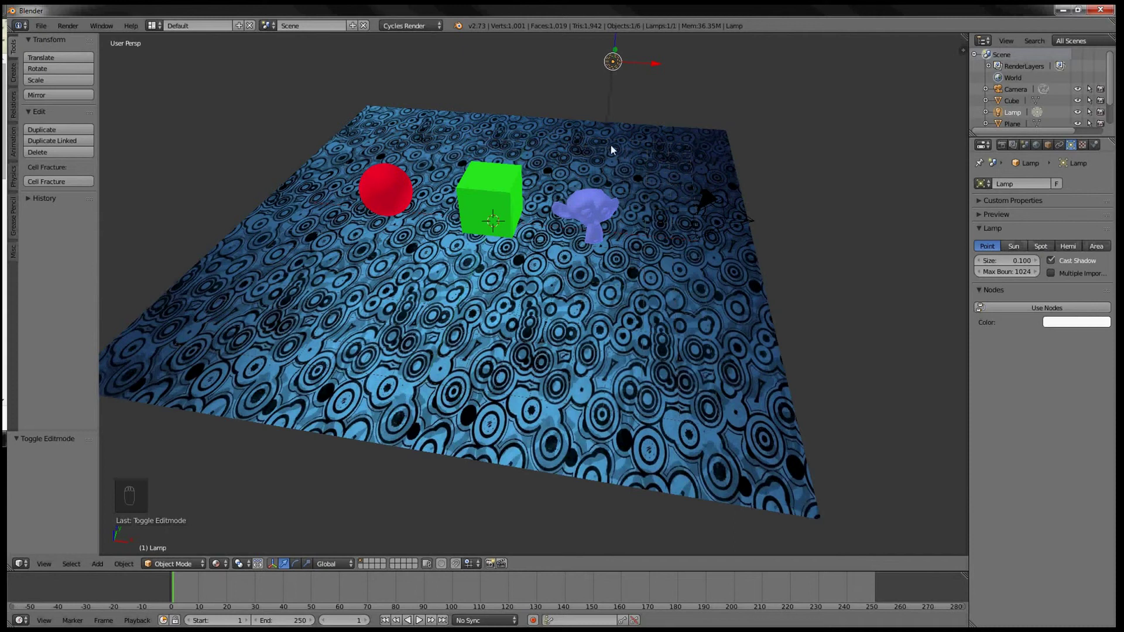
pyautogui.press('KP_0')
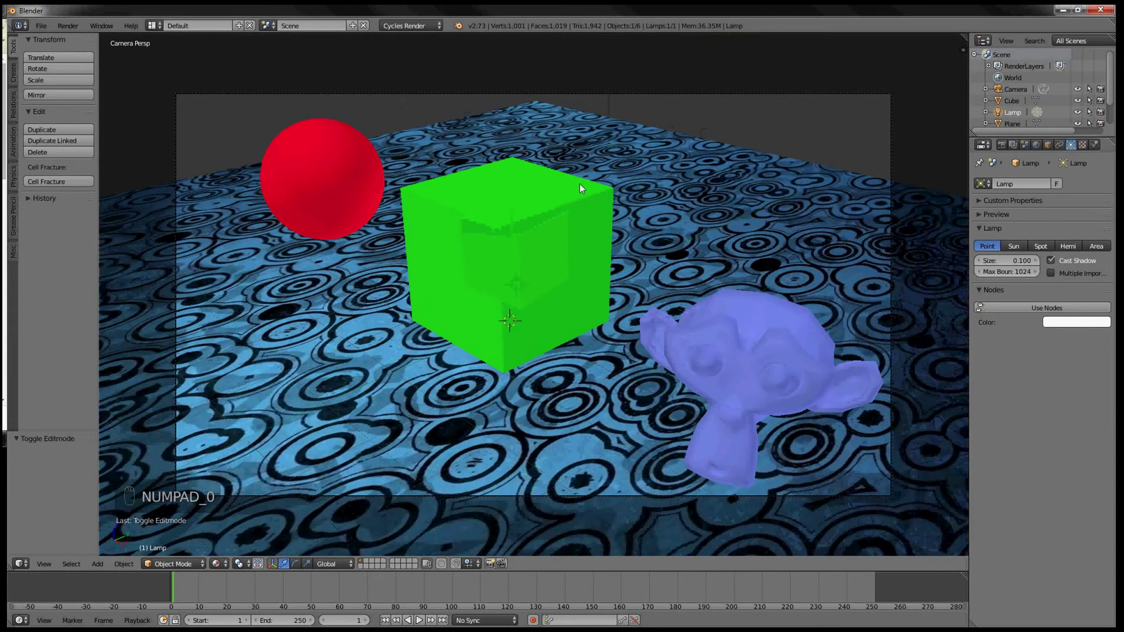
pyautogui.click(216, 563)
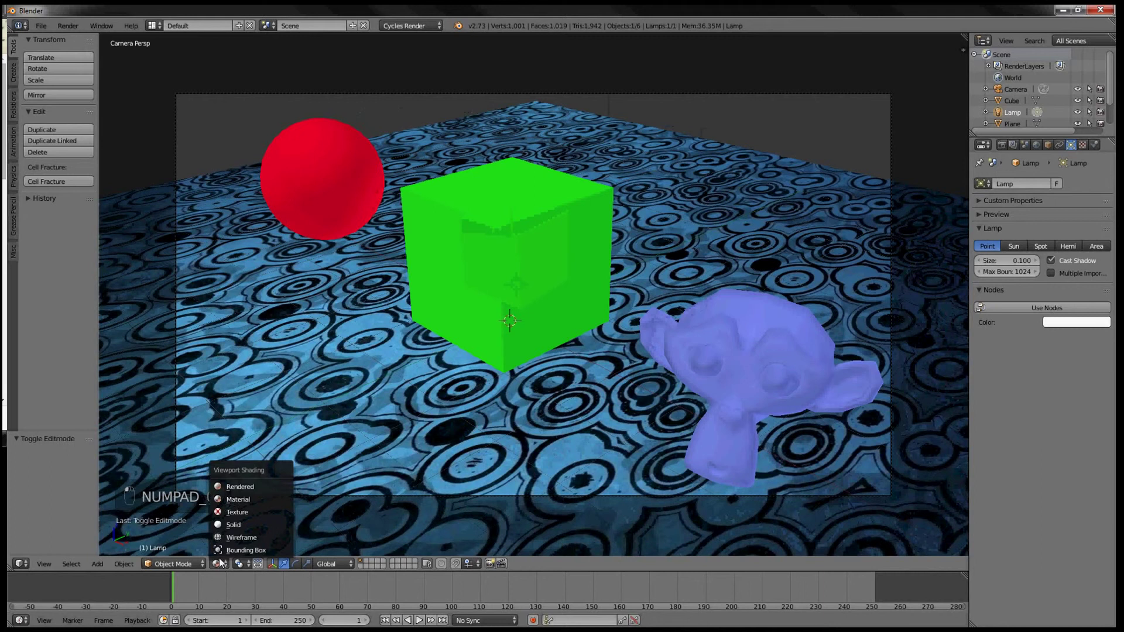
pyautogui.click(237, 487)
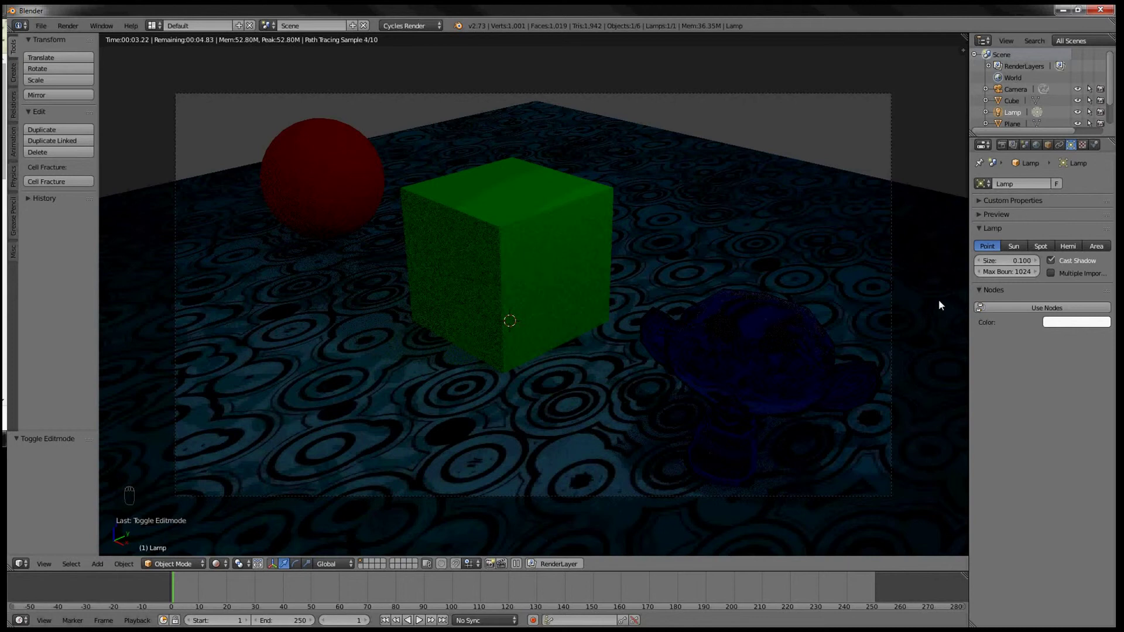
# Step: Enable nodes for the lamp and set its emission strength to 500
pyautogui.click(1034, 308)
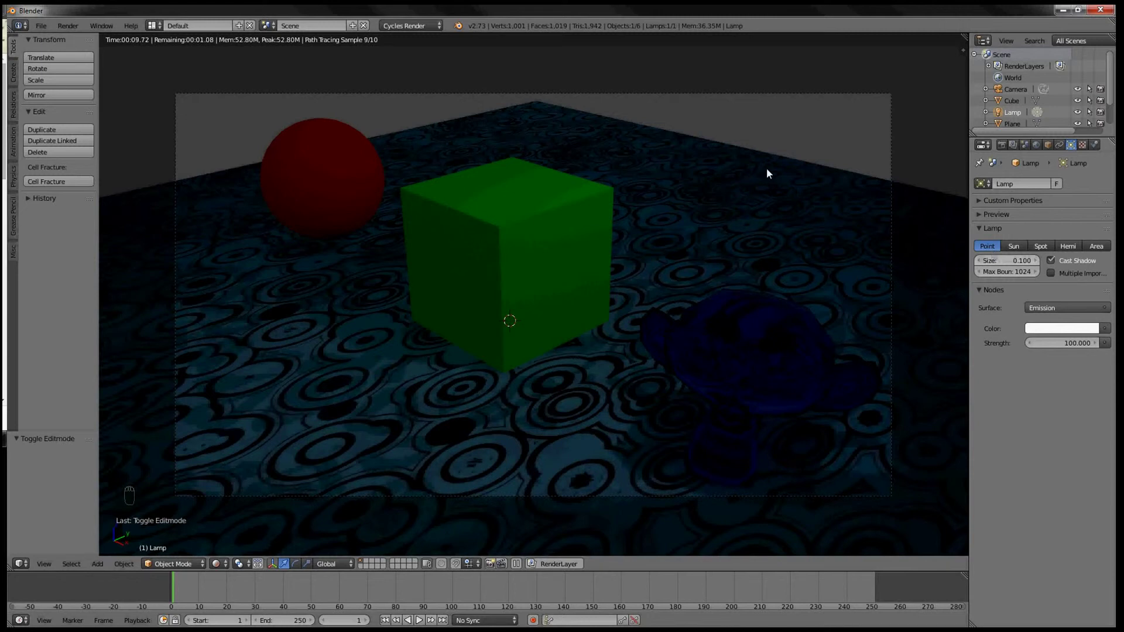
pyautogui.click(1061, 344)
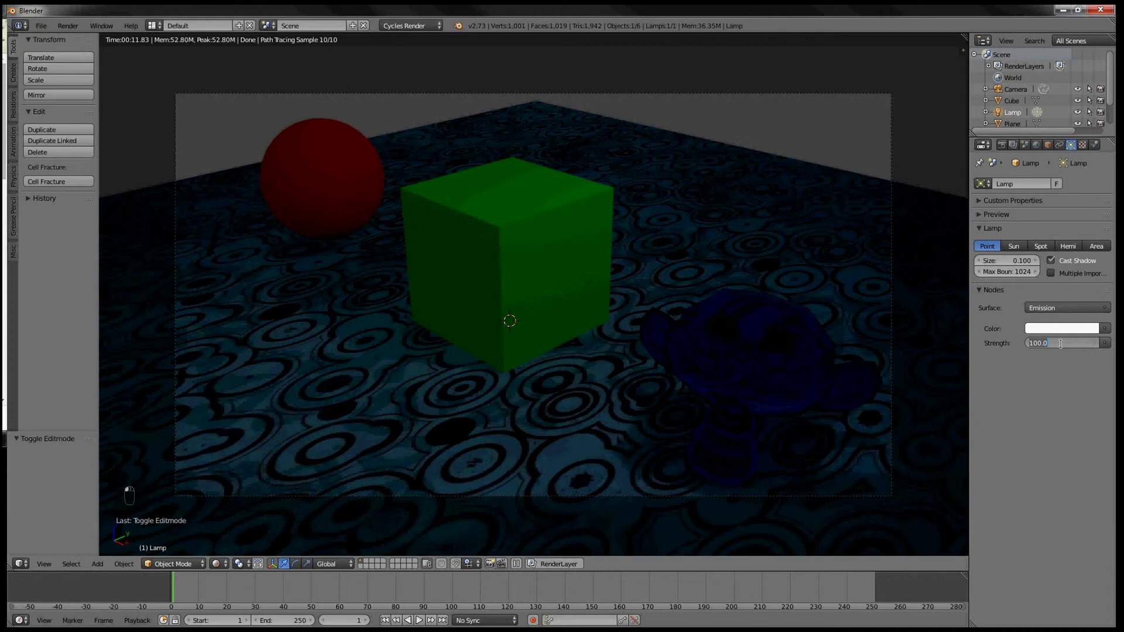
pyautogui.write('500')
pyautogui.press('Return')
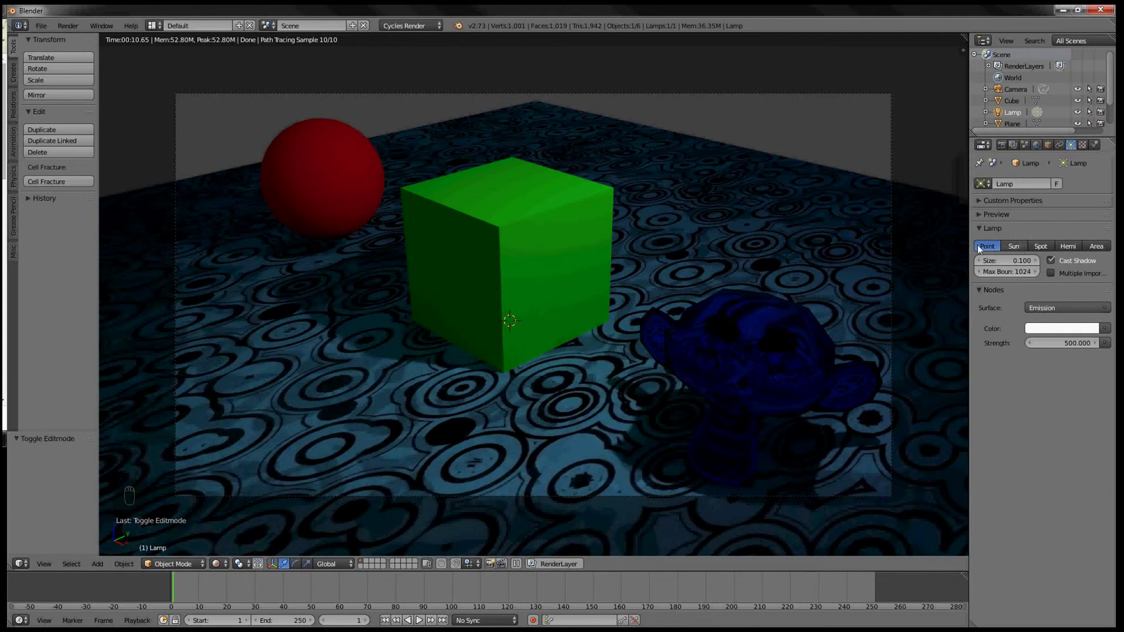
# Step: Change the lamp type to Sun and set its emission strength to 10
pyautogui.click(1009, 246)
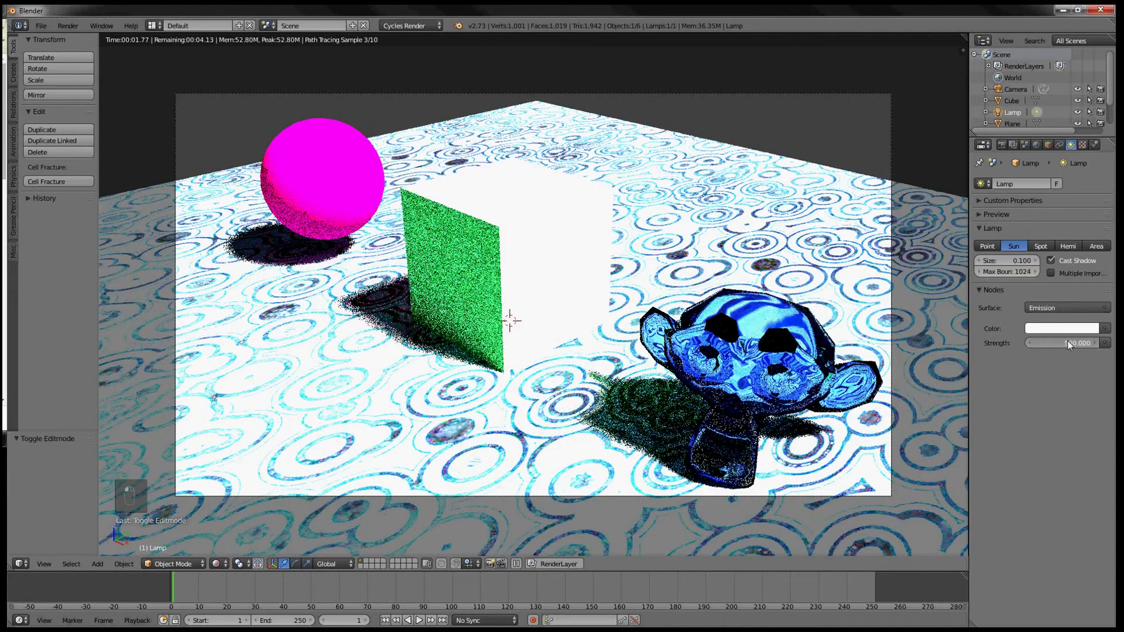
pyautogui.click(1067, 343)
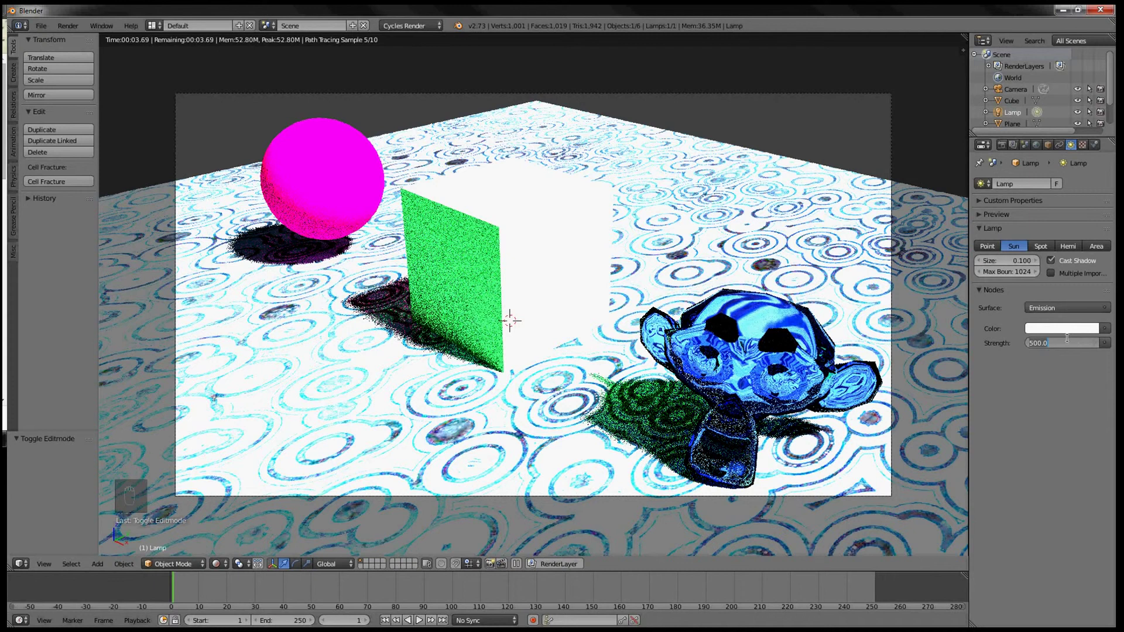
pyautogui.write('2')
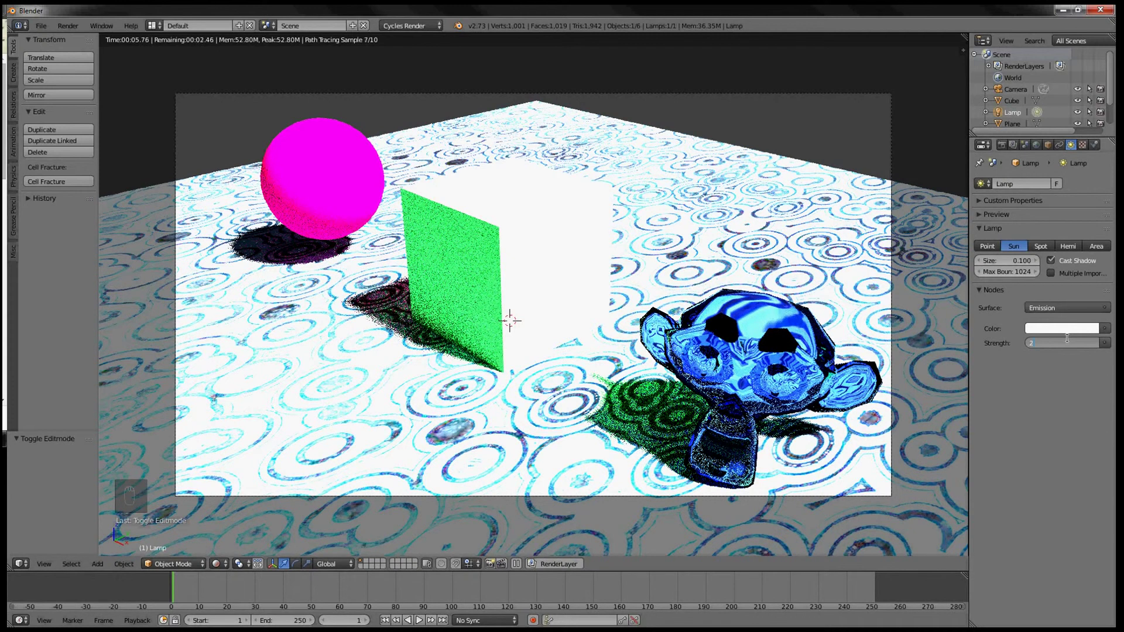
pyautogui.write('10')
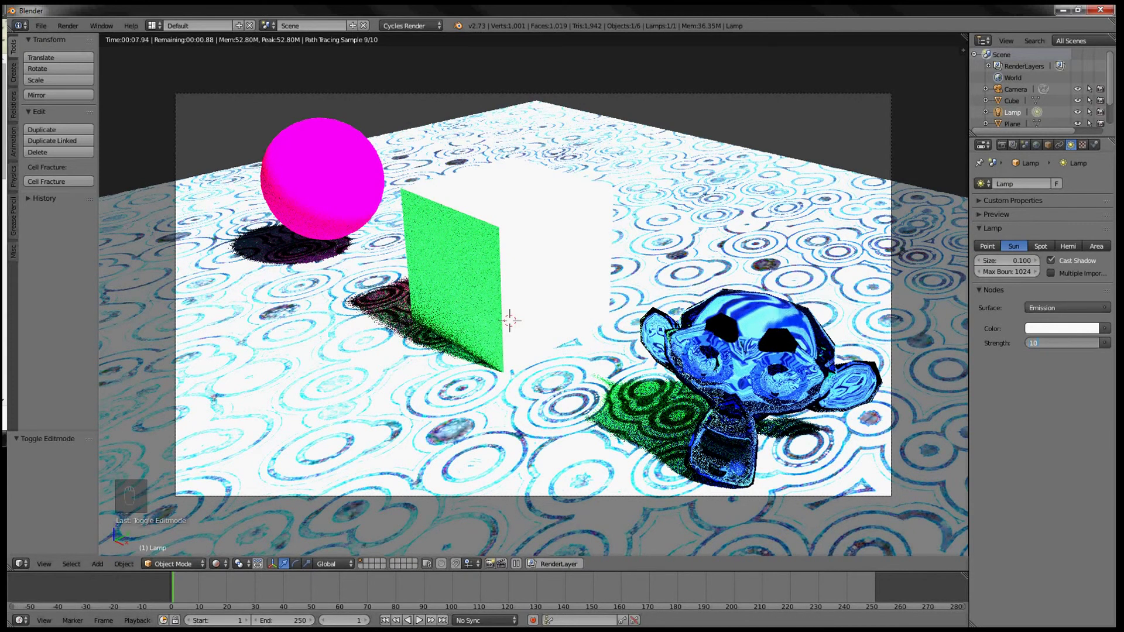
pyautogui.press('Return')
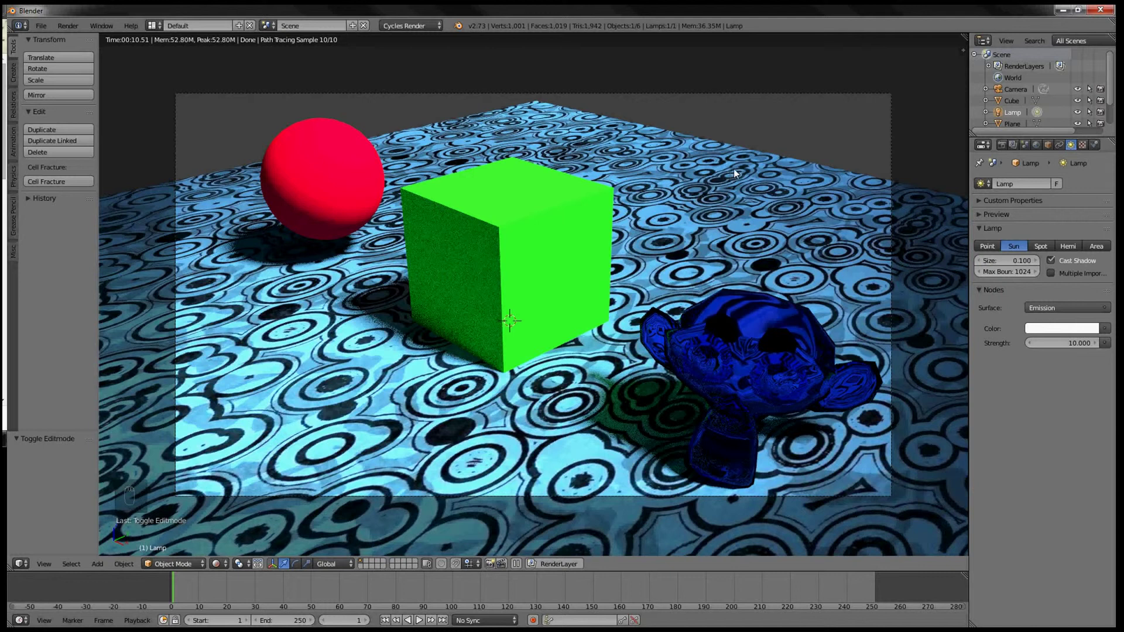
# Step: Set the viewport shading to Solid and move the sun lamp about 2.86 units along the X axis
pyautogui.click(218, 564)
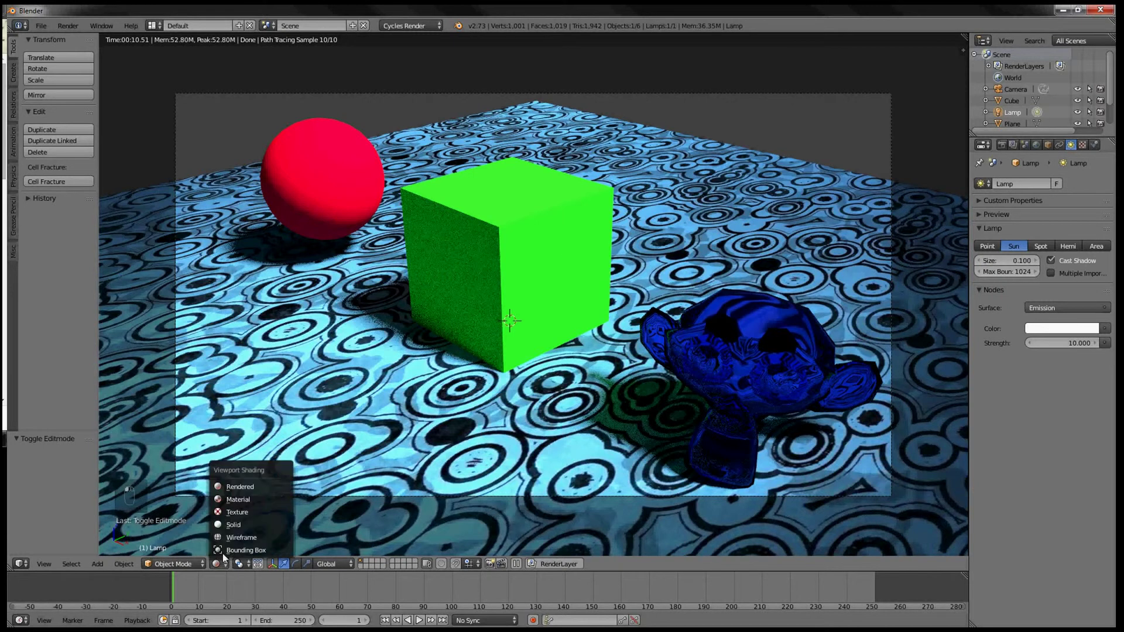
pyautogui.click(234, 525)
pyautogui.moveTo(641, 273); pyautogui.dragTo(721, 271, button='middle')
pyautogui.scroll(-6, 721, 268)
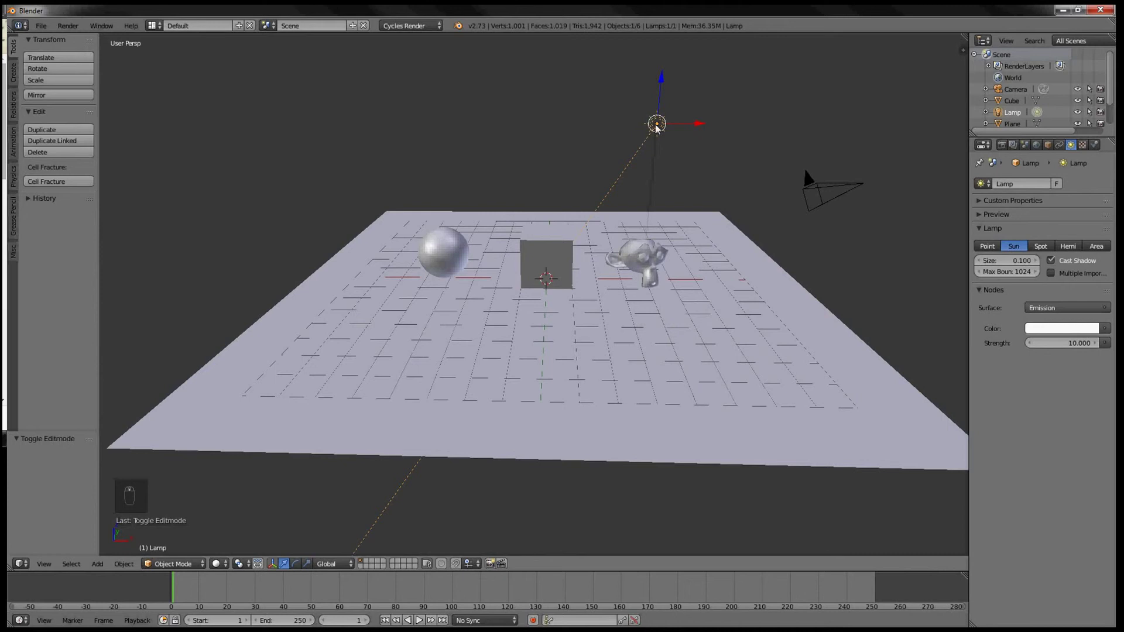
pyautogui.moveTo(679, 129); pyautogui.dragTo(758, 130)
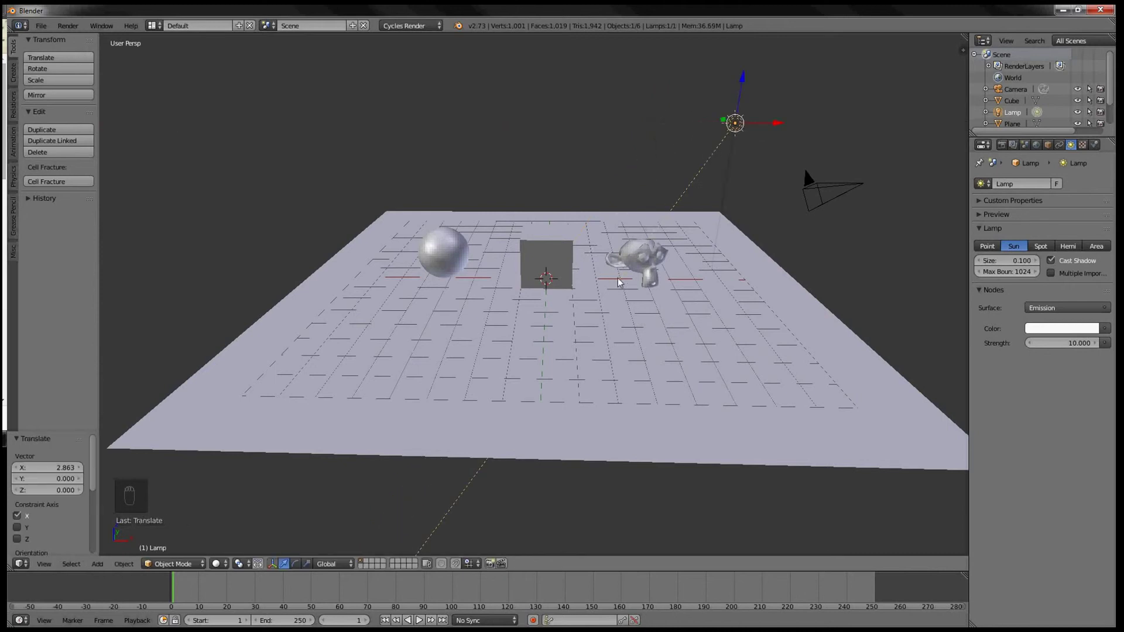
# Step: Move the sun lamp about -20.94 units along the X axis, past the sphere's side of the plane, and view the scene from the top
pyautogui.moveTo(697, 230)
pyautogui.mouseDown(button='middle')
pyautogui.moveTo(620, 260)
pyautogui.moveTo(544, 261)
pyautogui.moveTo(479, 230)
pyautogui.moveTo(692, 228)
pyautogui.mouseUp(button='middle')
pyautogui.press('g')
pyautogui.press('x')
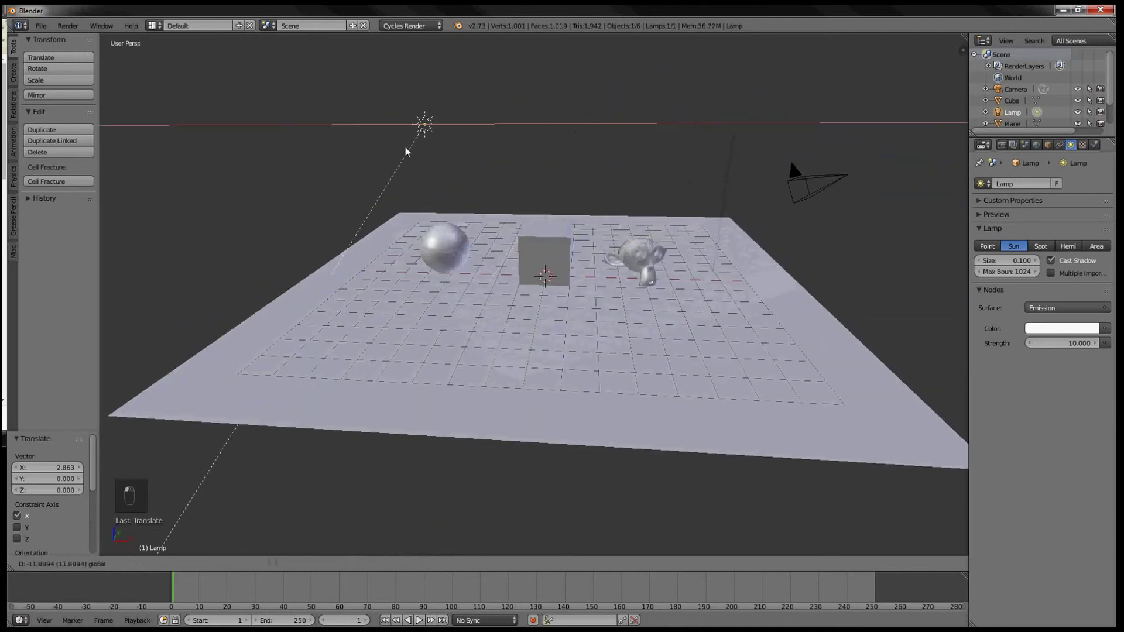
pyautogui.click(254, 151)
pyautogui.moveTo(253, 151); pyautogui.dragTo(282, 188, button='middle')
pyautogui.press('KP_7')
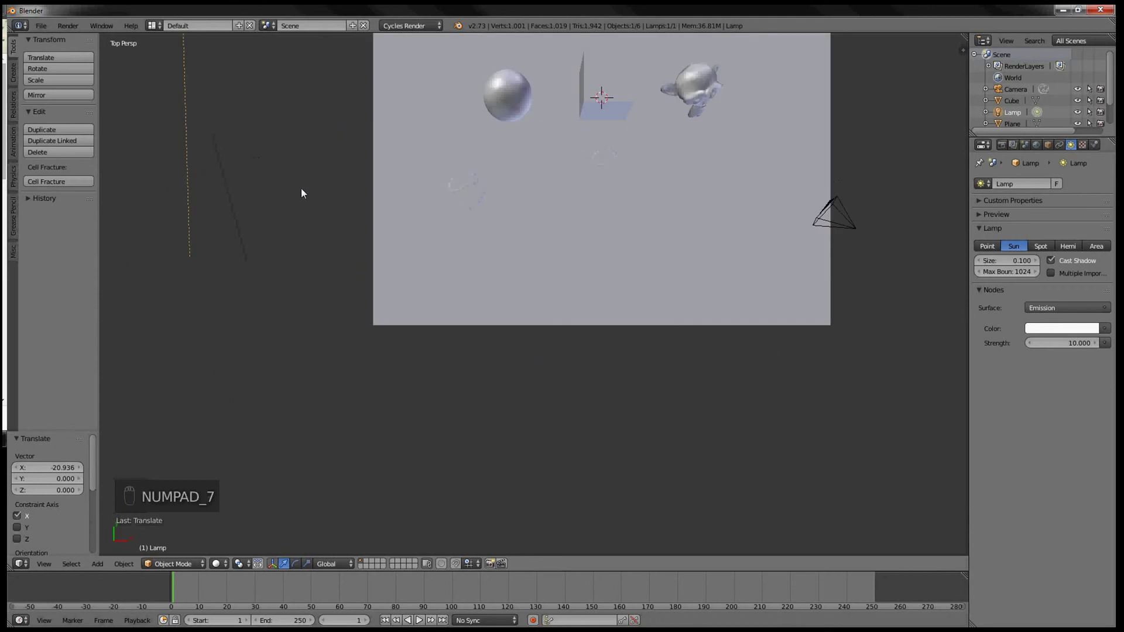
# Step: Rotate the sun lamp about -157° in the top view so its beam points across the plane toward the objects
pyautogui.scroll(-5, 303, 173)
pyautogui.scroll(2, 392, 190)
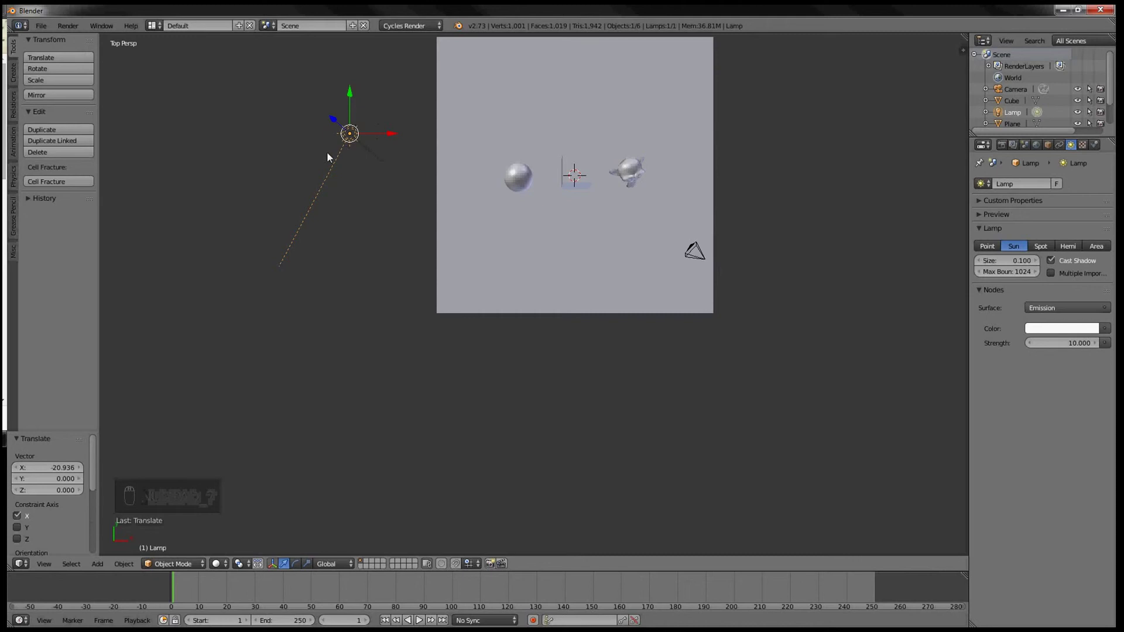
pyautogui.press('r')
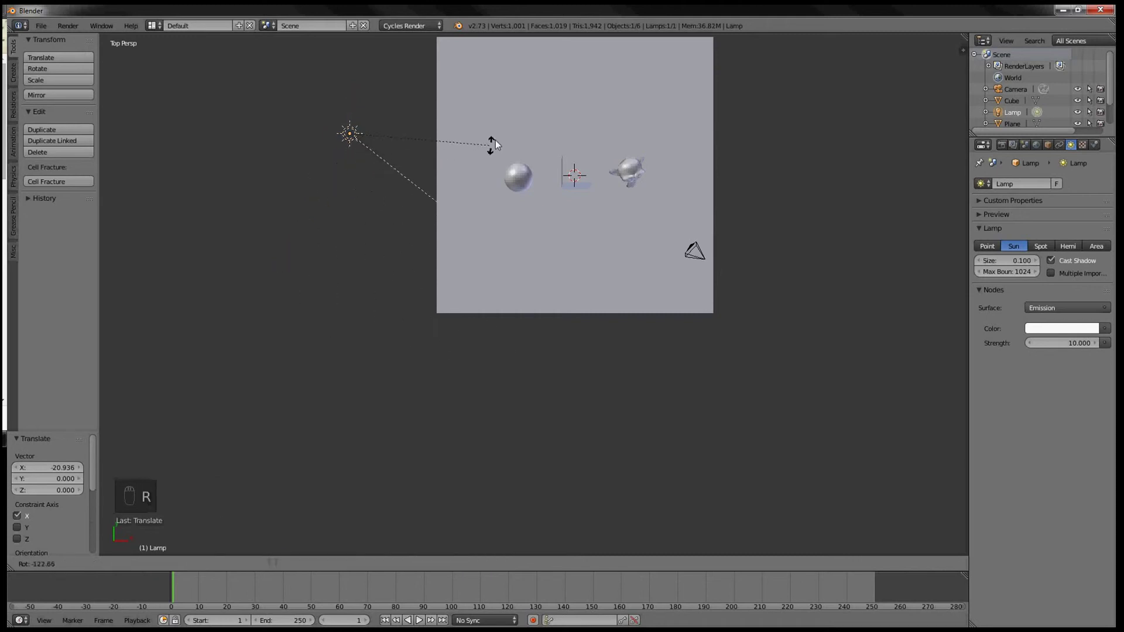
pyautogui.click(500, 47)
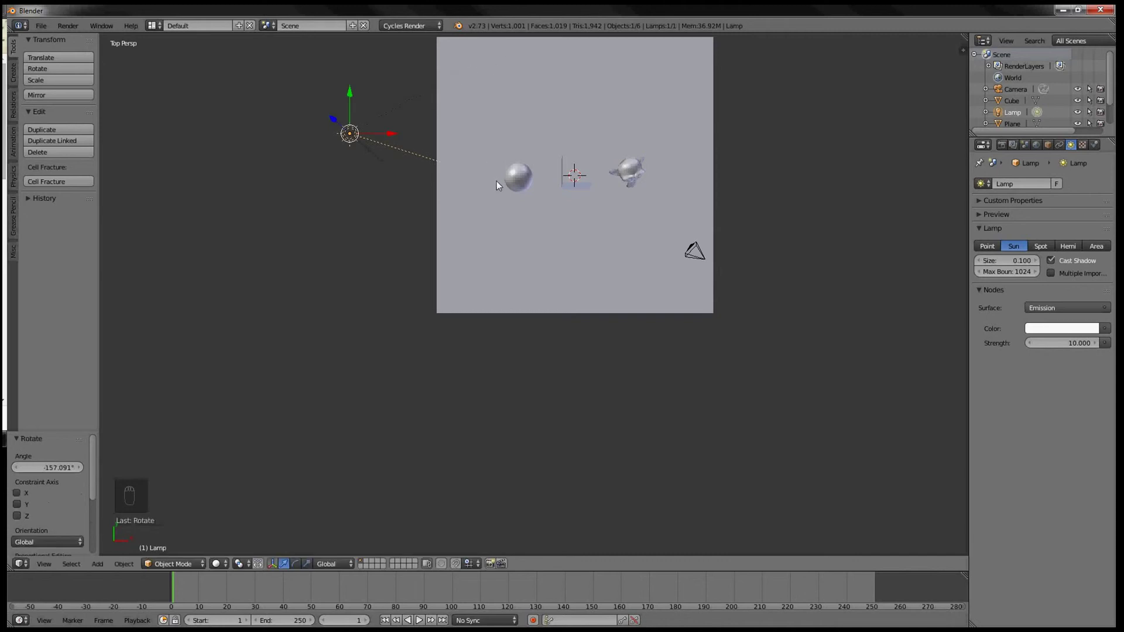
# Step: In the front orthographic view, rotate the sun lamp about -33° so its beam aims at the cube
pyautogui.moveTo(493, 181); pyautogui.dragTo(501, 118, button='middle')
pyautogui.press('KP_1')
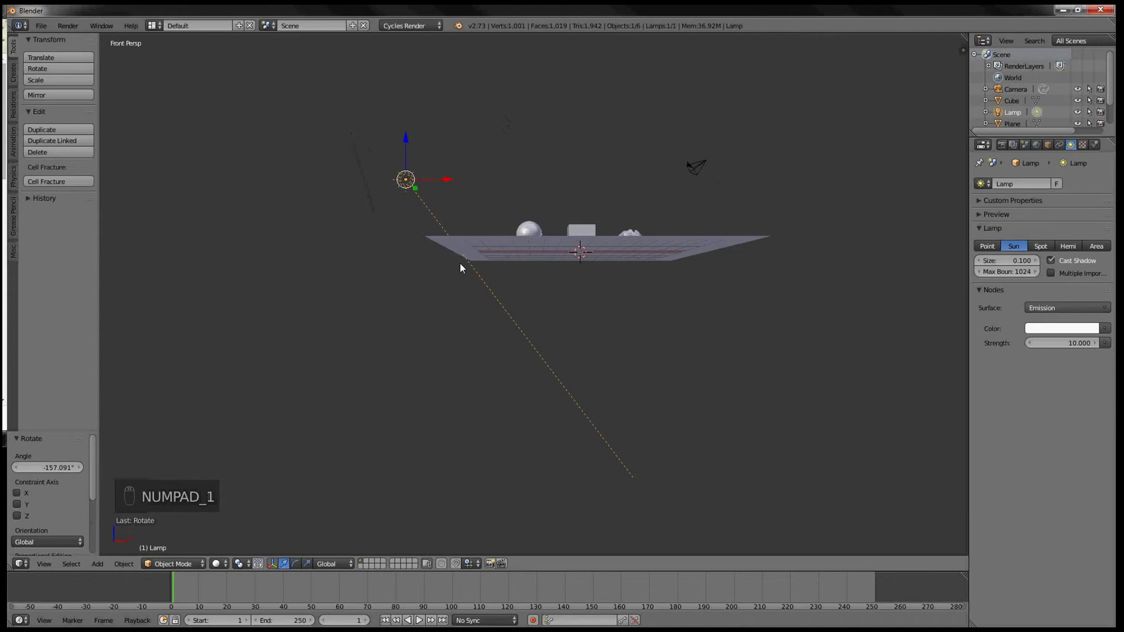
pyautogui.press('KP_5')
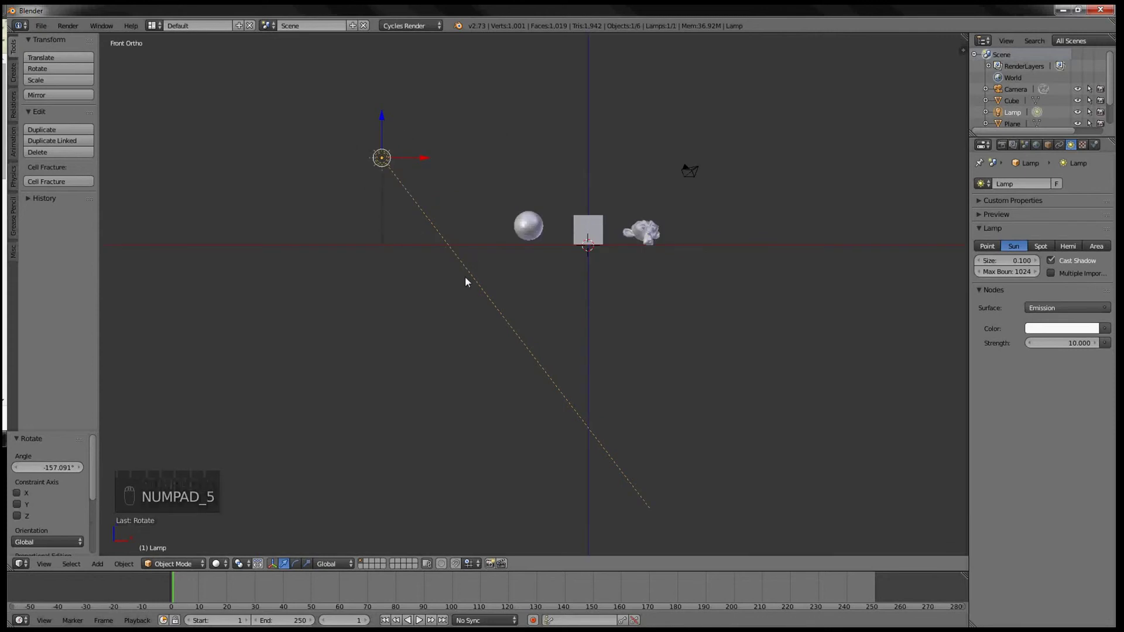
pyautogui.press('r')
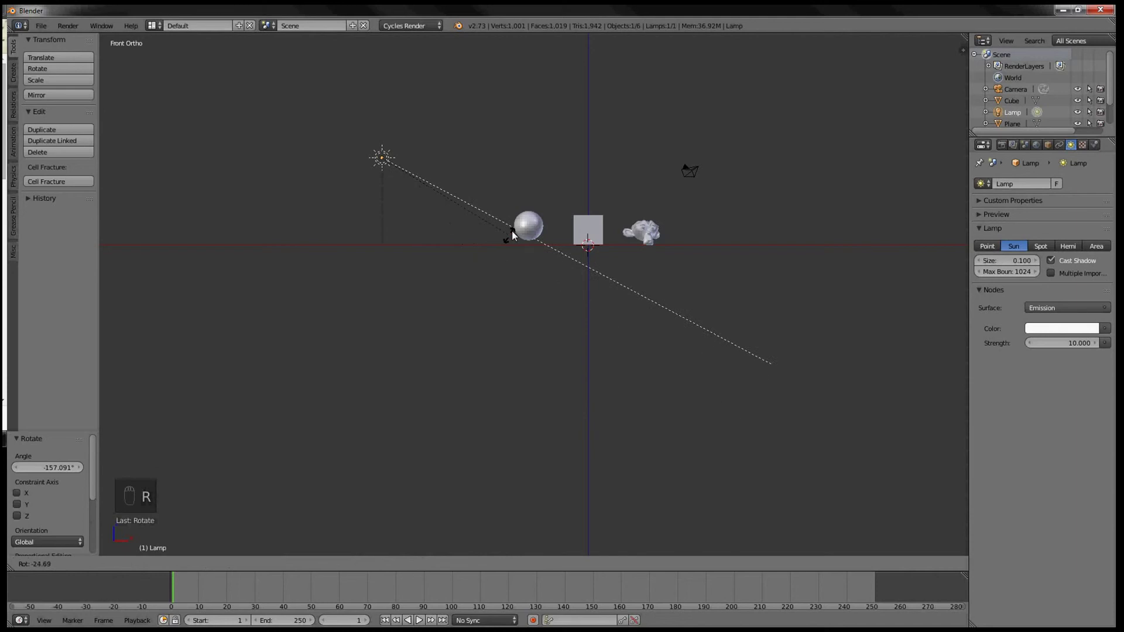
pyautogui.click(509, 226)
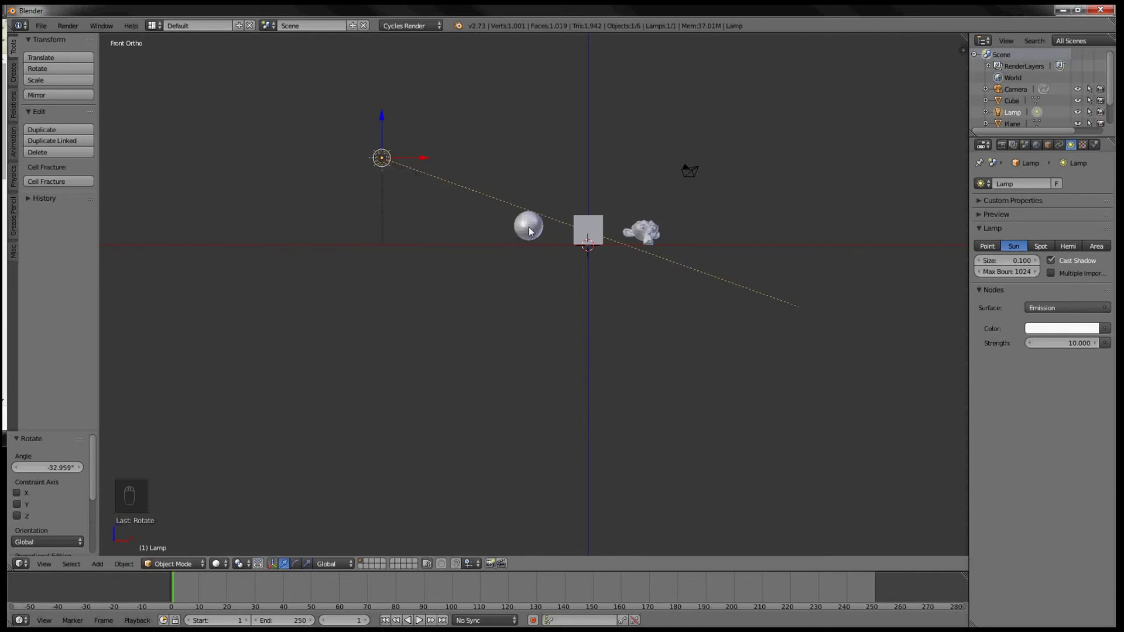
# Step: Check the lamp from the right and the top, preview the camera view in Rendered shading, and return to Solid
pyautogui.press('KP_3')
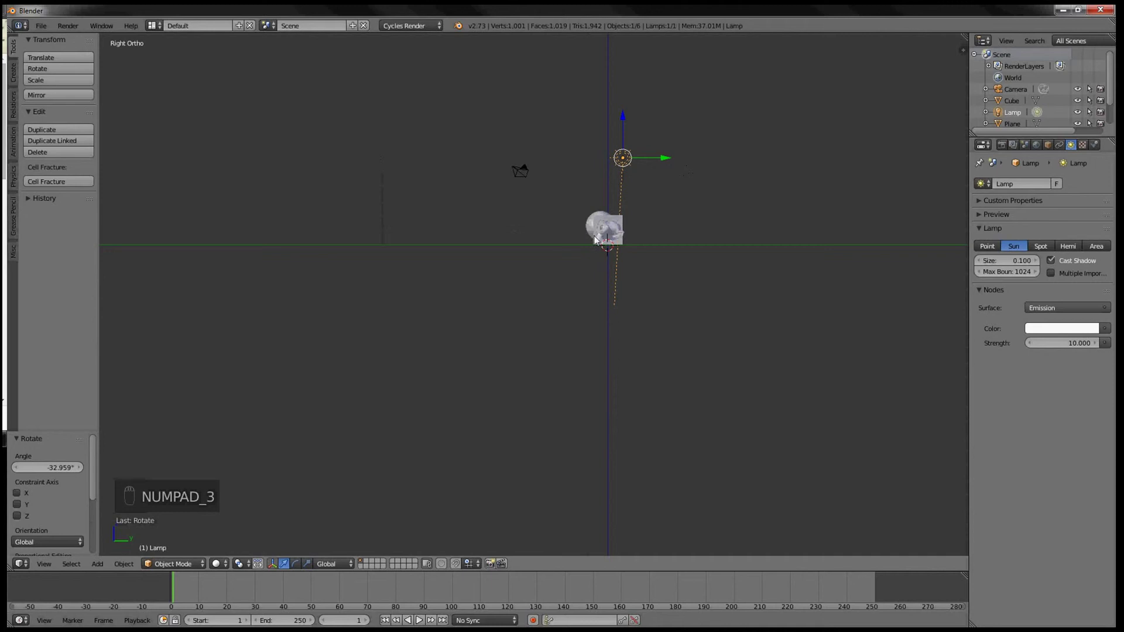
pyautogui.press('KP_7')
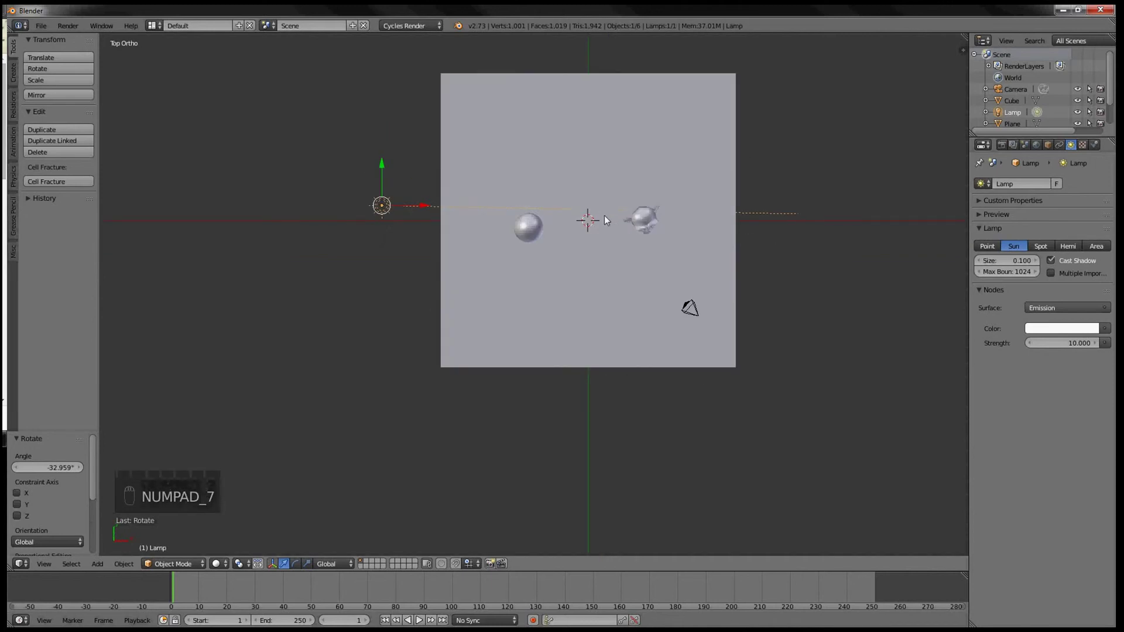
pyautogui.press('KP_0')
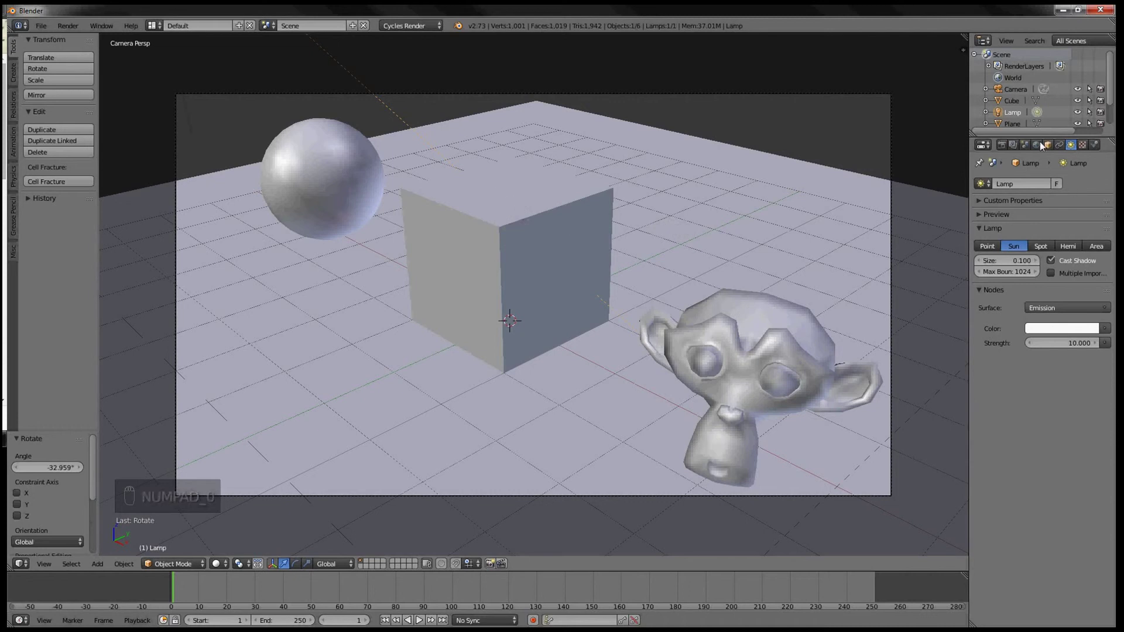
pyautogui.click(216, 564)
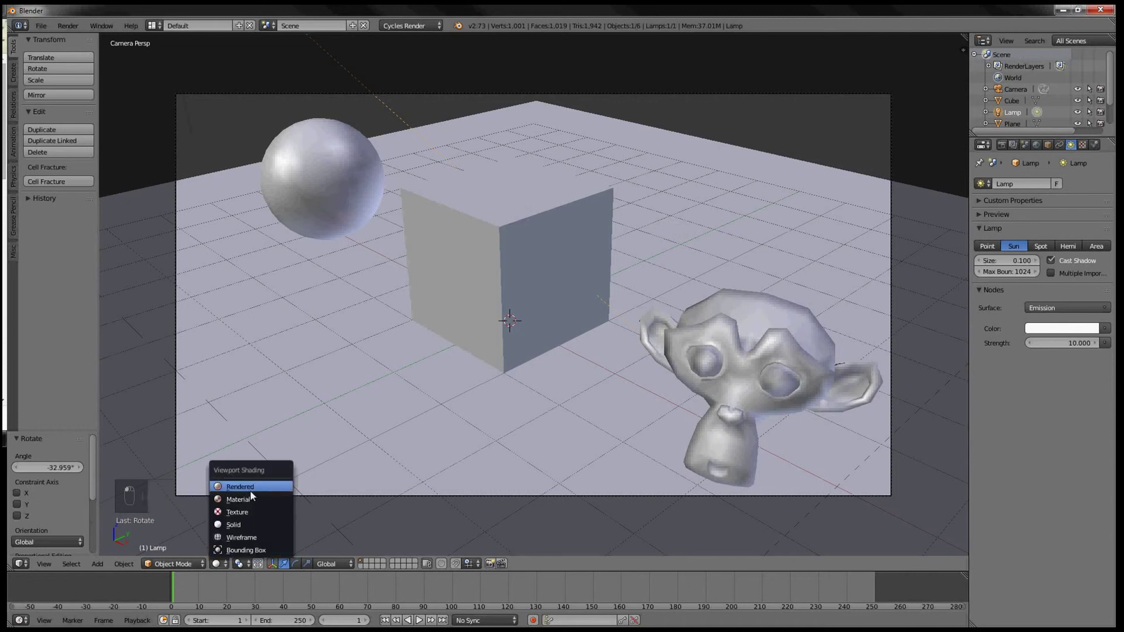
pyautogui.click(250, 490)
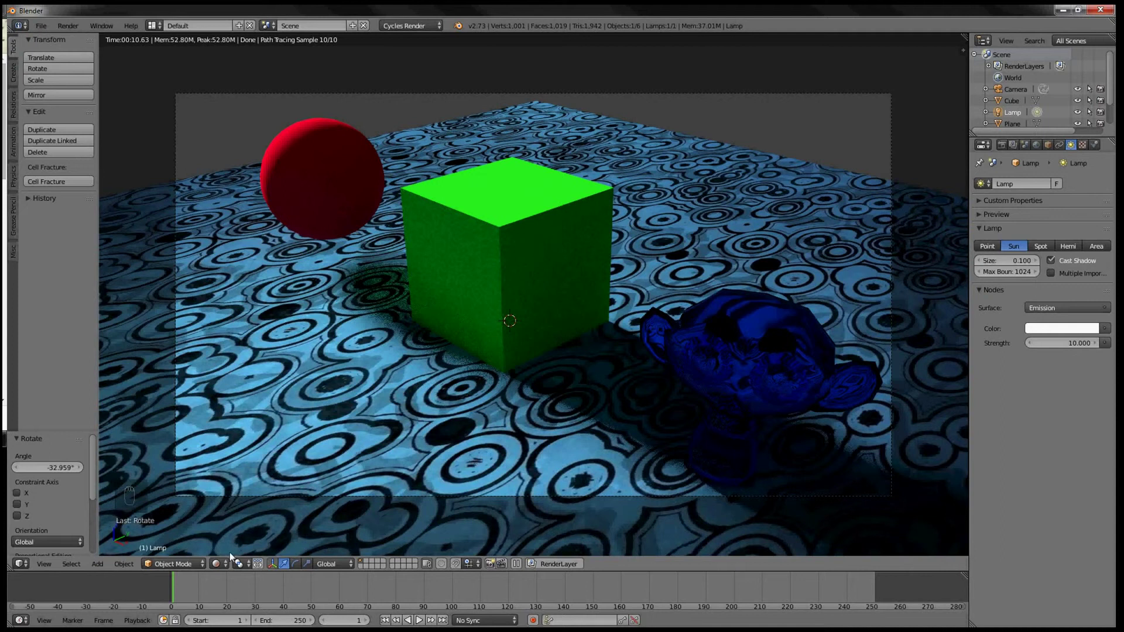
pyautogui.click(218, 564)
pyautogui.click(237, 526)
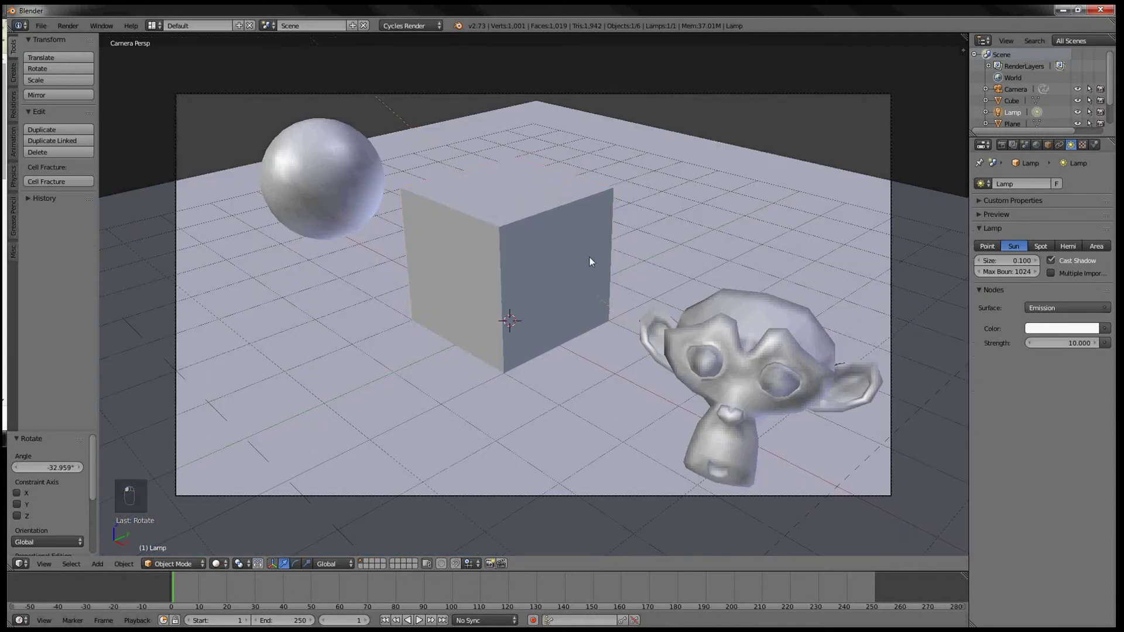
# Step: Spread the objects apart: move the cube back along Y, the sphere about 0.93 units along Y, and the monkey about -0.58 units along Y
pyautogui.rightClick(557, 261)
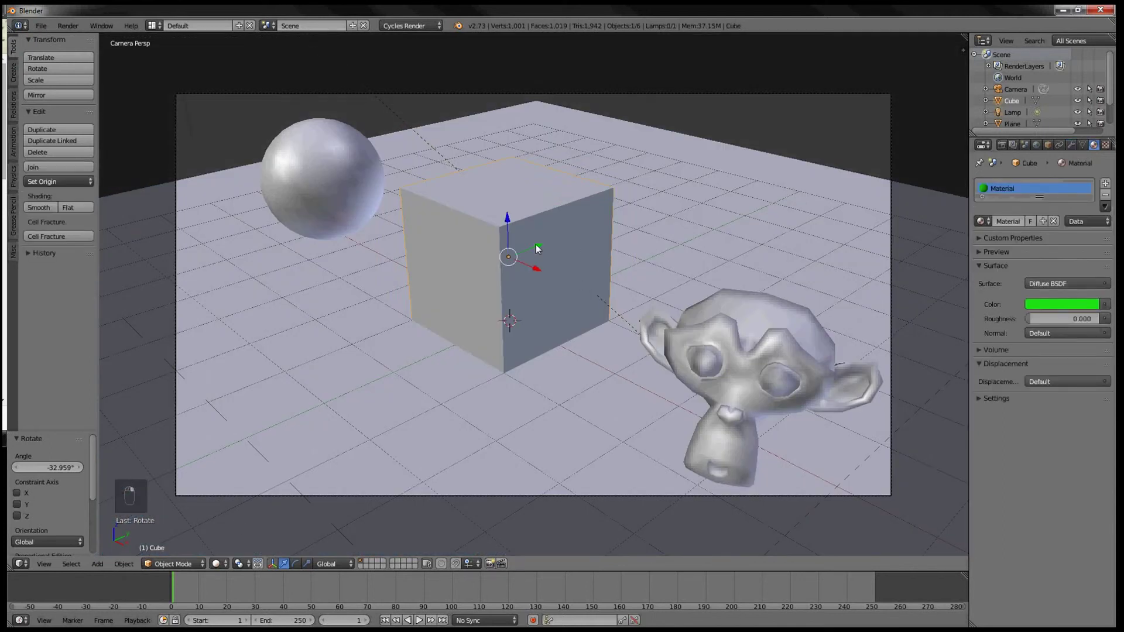
pyautogui.moveTo(539, 246); pyautogui.dragTo(685, 175)
pyautogui.rightClick(322, 157)
pyautogui.moveTo(354, 167); pyautogui.dragTo(402, 158)
pyautogui.rightClick(719, 347)
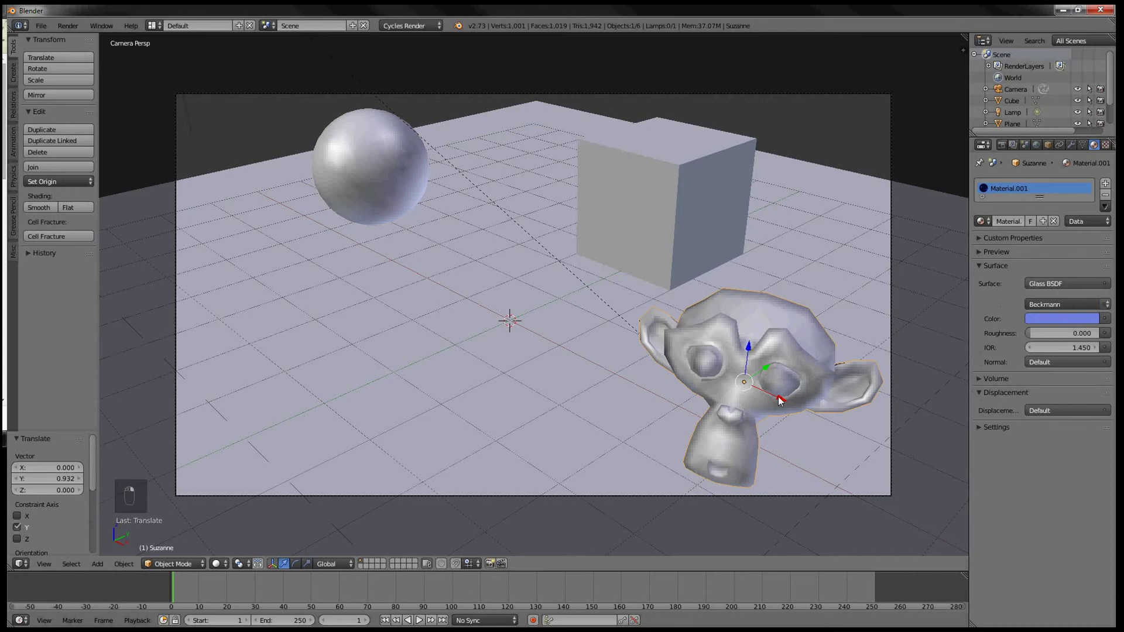
pyautogui.moveTo(773, 395); pyautogui.dragTo(697, 370)
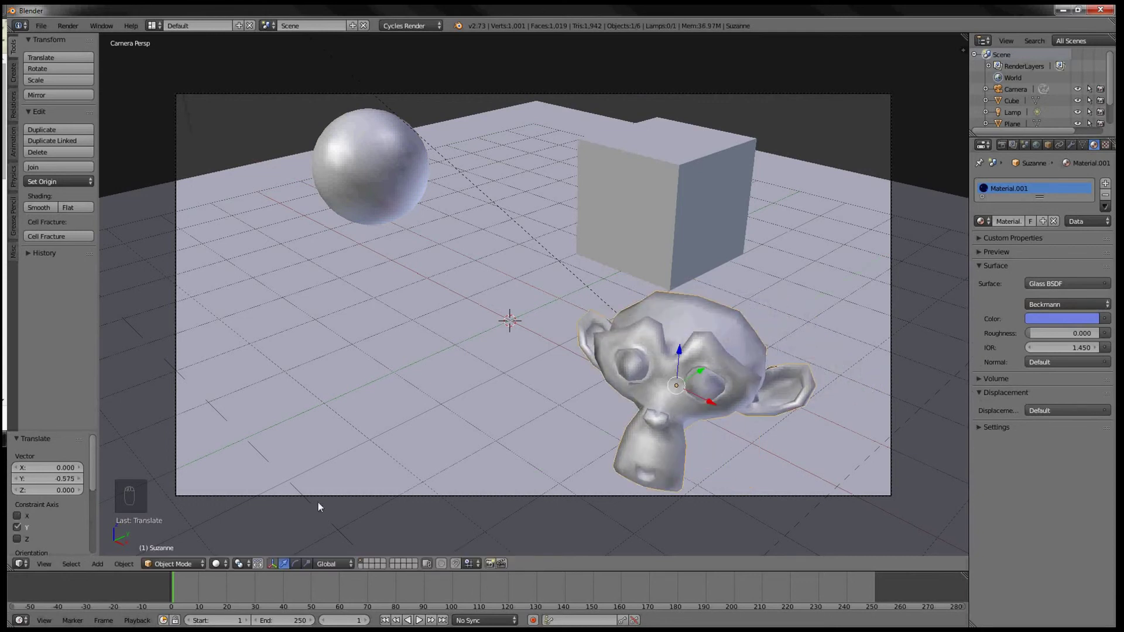
# Step: Preview the rearranged objects in Rendered shading and switch back to Solid
pyautogui.click(219, 564)
pyautogui.click(246, 489)
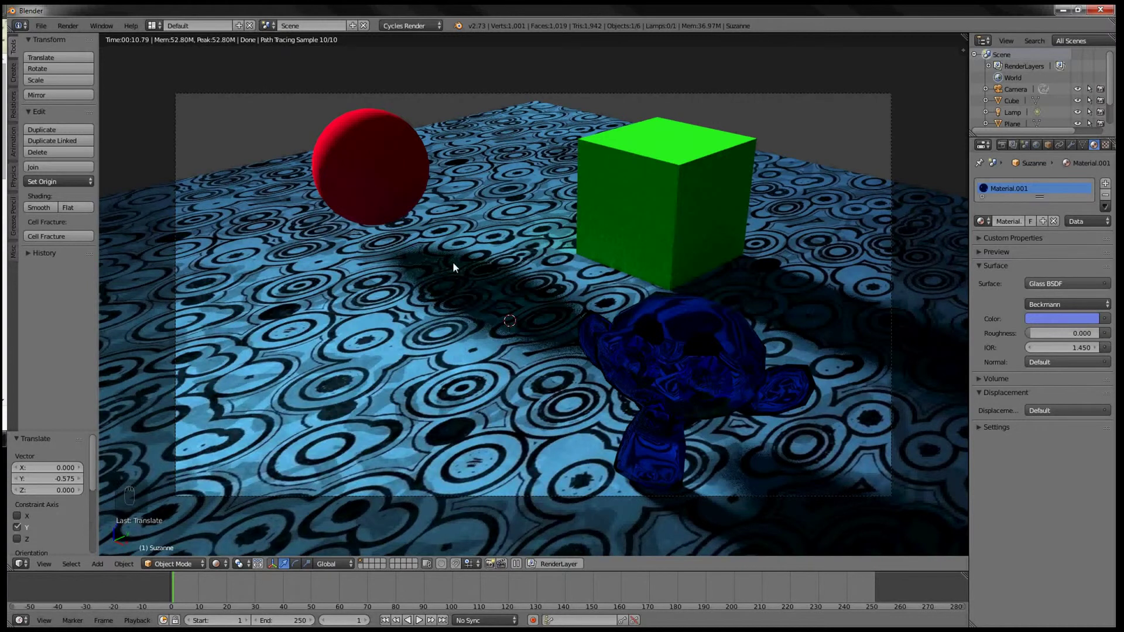
pyautogui.click(221, 563)
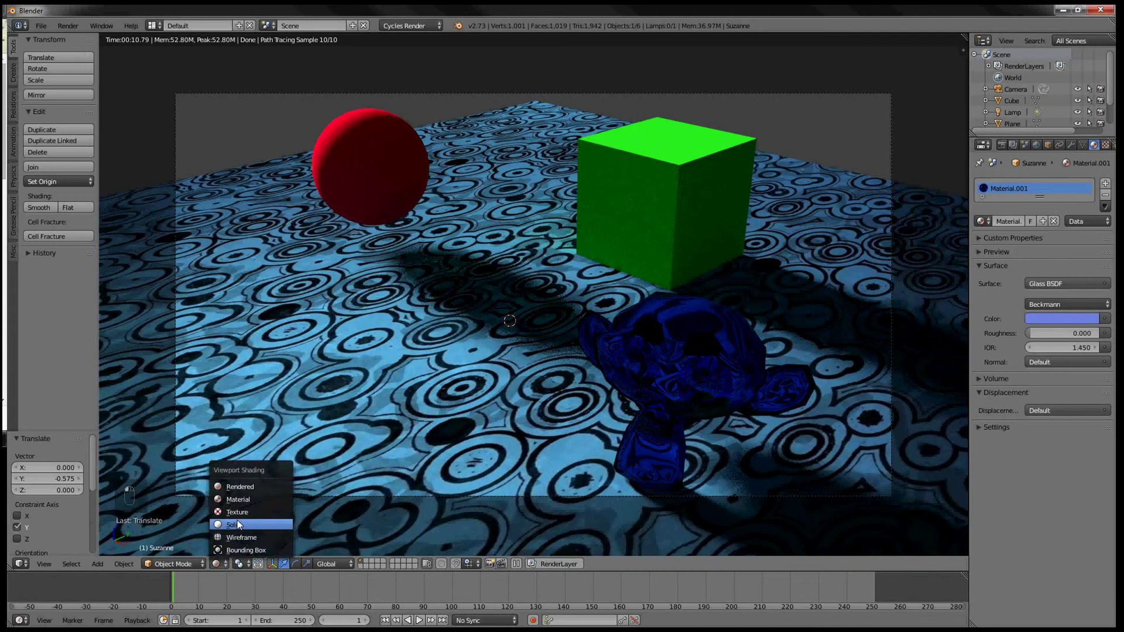
pyautogui.click(237, 521)
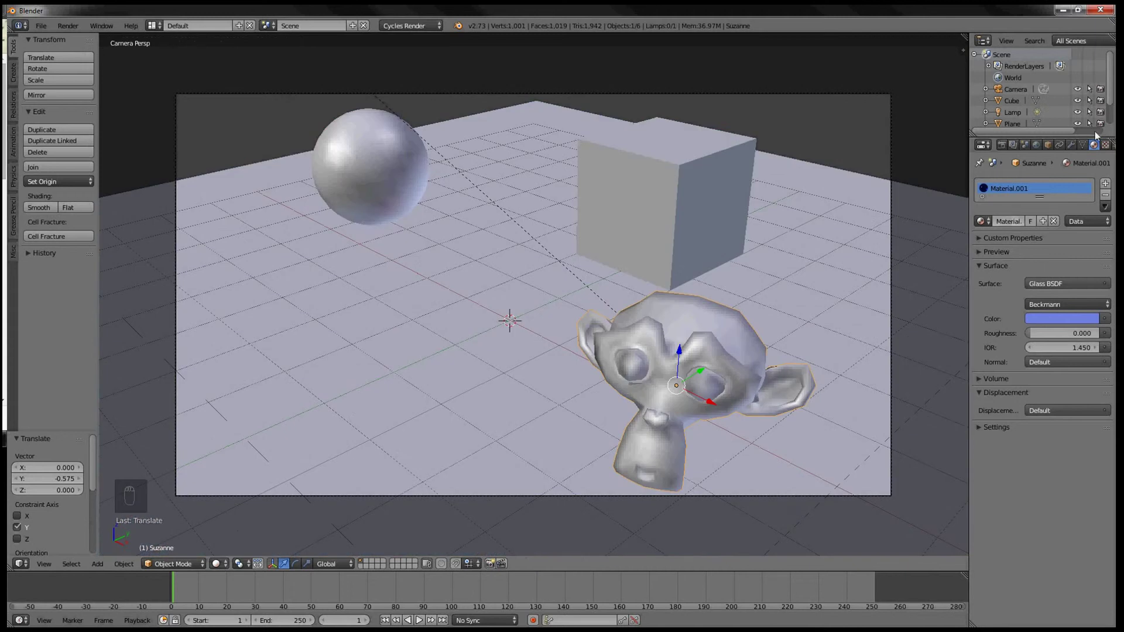
# Step: Select the lamp and change its type to Spot
pyautogui.click(1018, 111)
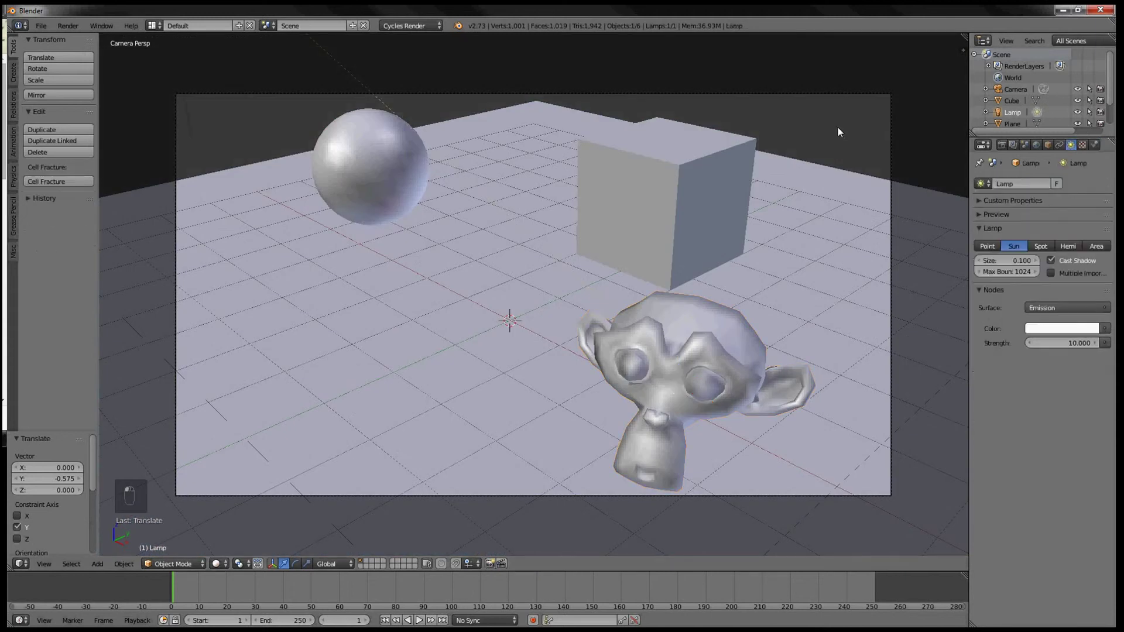
pyautogui.scroll(-3, 473, 154)
pyautogui.moveTo(472, 153); pyautogui.dragTo(598, 178, button='middle')
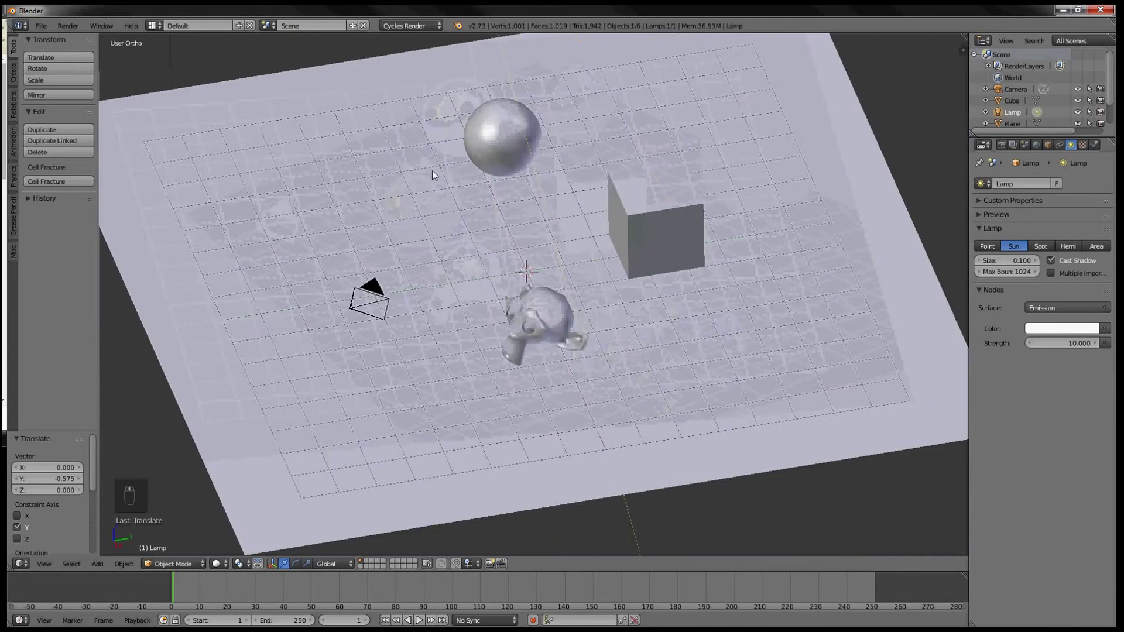
pyautogui.keyDown('shift'); pyautogui.moveTo(701, 127); pyautogui.dragTo(630, 363, button='middle'); pyautogui.keyUp('shift')
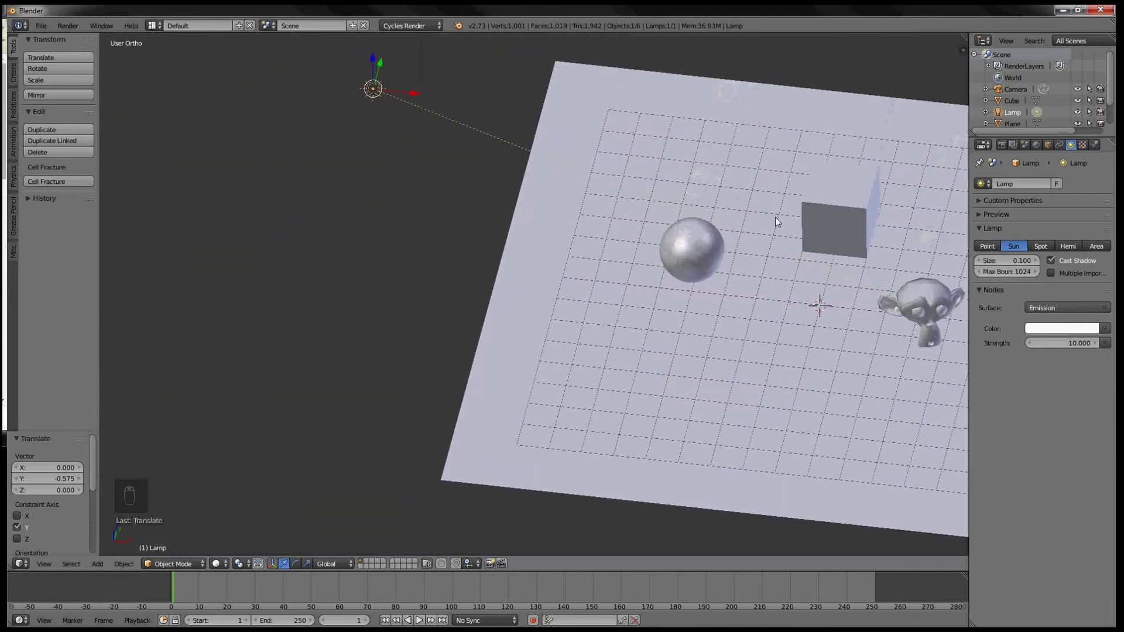
pyautogui.moveTo(776, 216); pyautogui.dragTo(932, 220, button='middle')
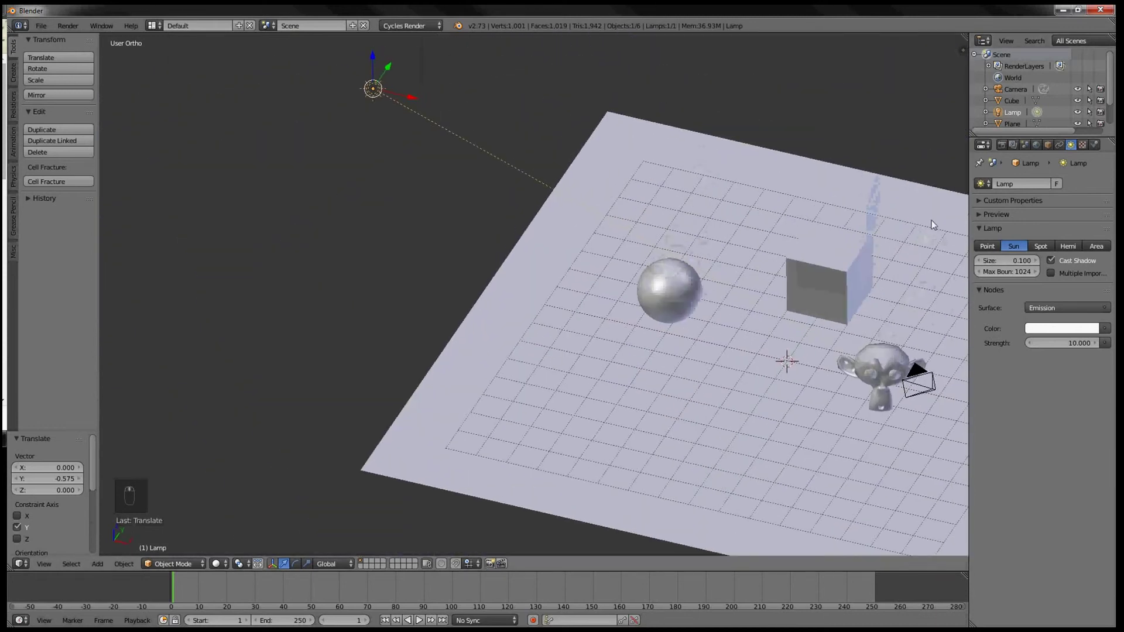
pyautogui.click(1048, 245)
pyautogui.moveTo(805, 234); pyautogui.dragTo(846, 179, button='middle')
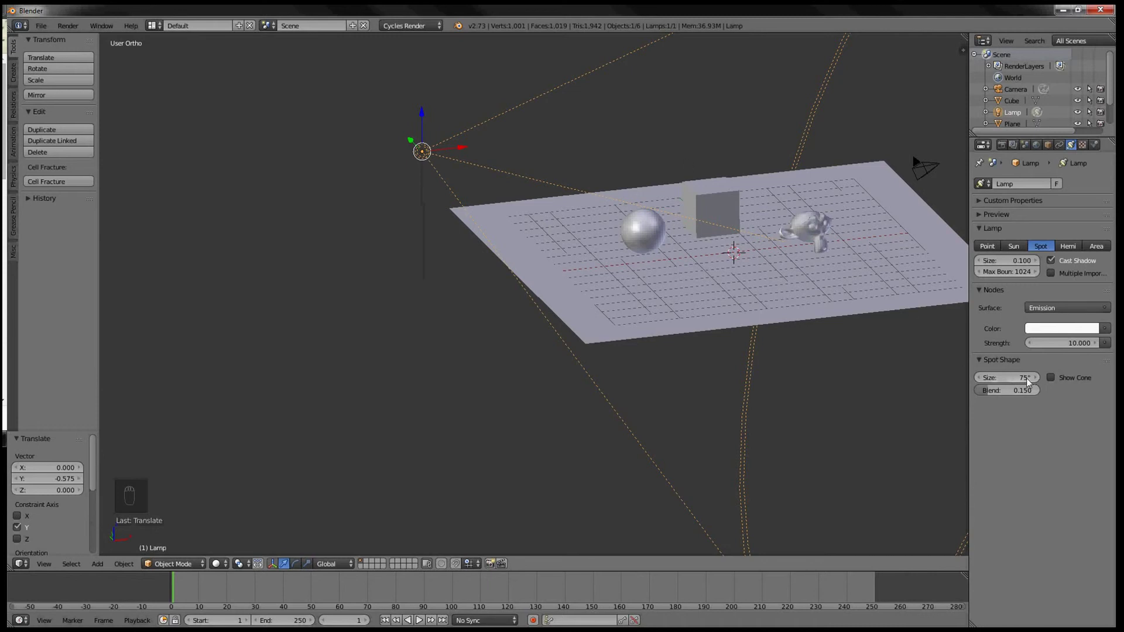
# Step: Set the spot size to 41° and show the spot cone
pyautogui.moveTo(1027, 379); pyautogui.dragTo(1020, 378)
pyautogui.click(1052, 377)
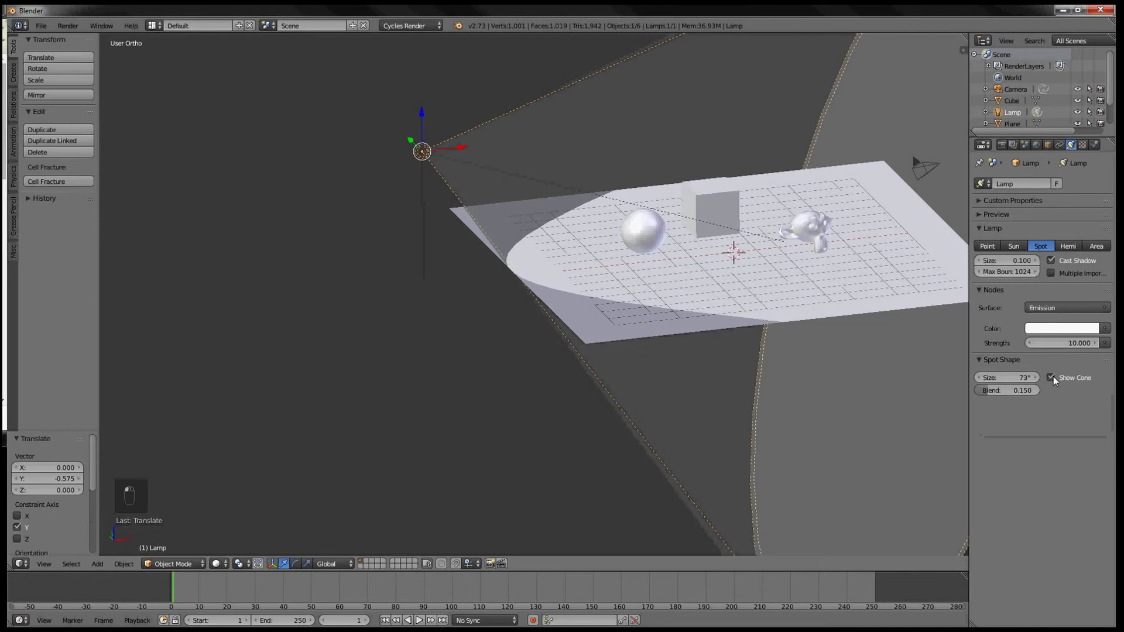
pyautogui.moveTo(817, 261); pyautogui.dragTo(882, 288, button='middle')
pyautogui.moveTo(1025, 379)
pyautogui.mouseDown()
pyautogui.moveTo(996, 370)
pyautogui.moveTo(1030, 375)
pyautogui.mouseUp()
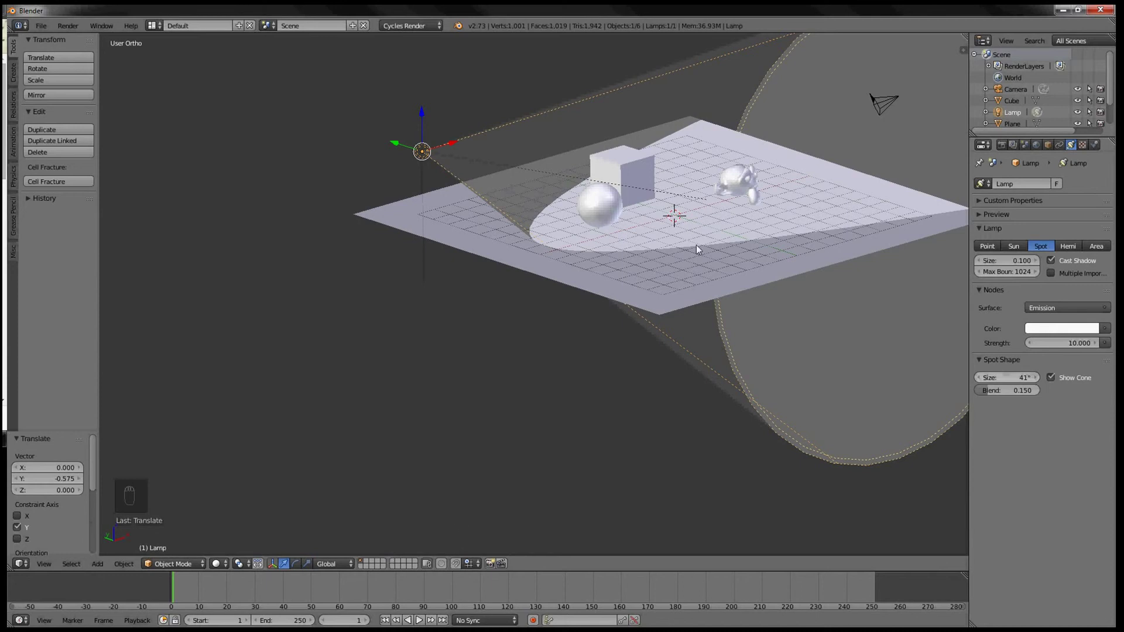
# Step: Look through the camera and set the viewport shading to Rendered to preview the spot light
pyautogui.press('KP_0')
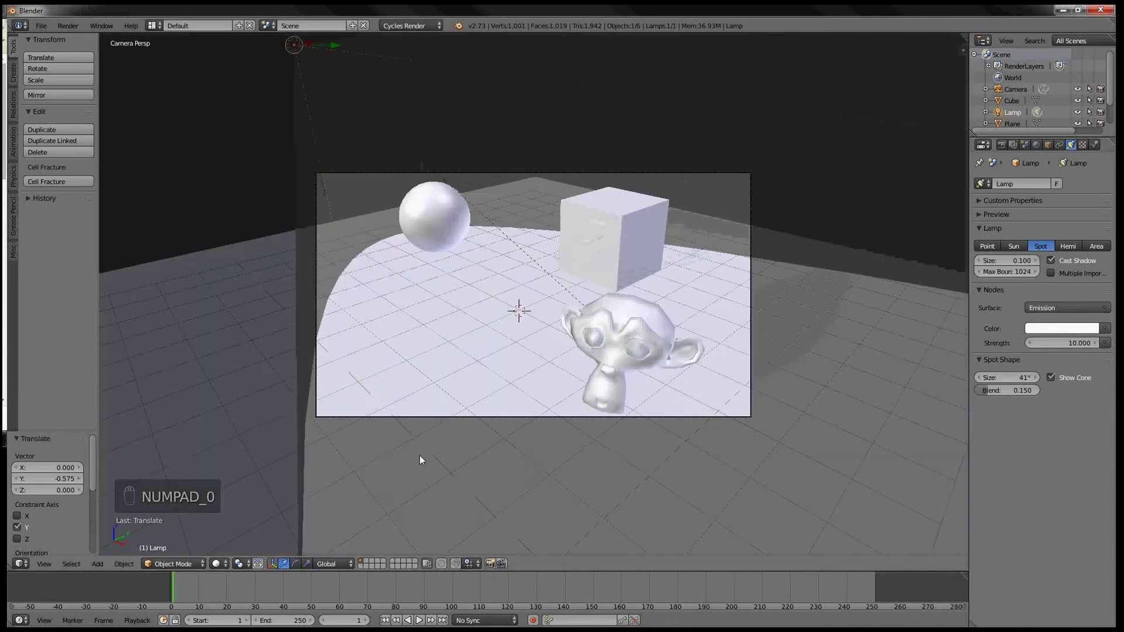
pyautogui.scroll(3, 309, 503)
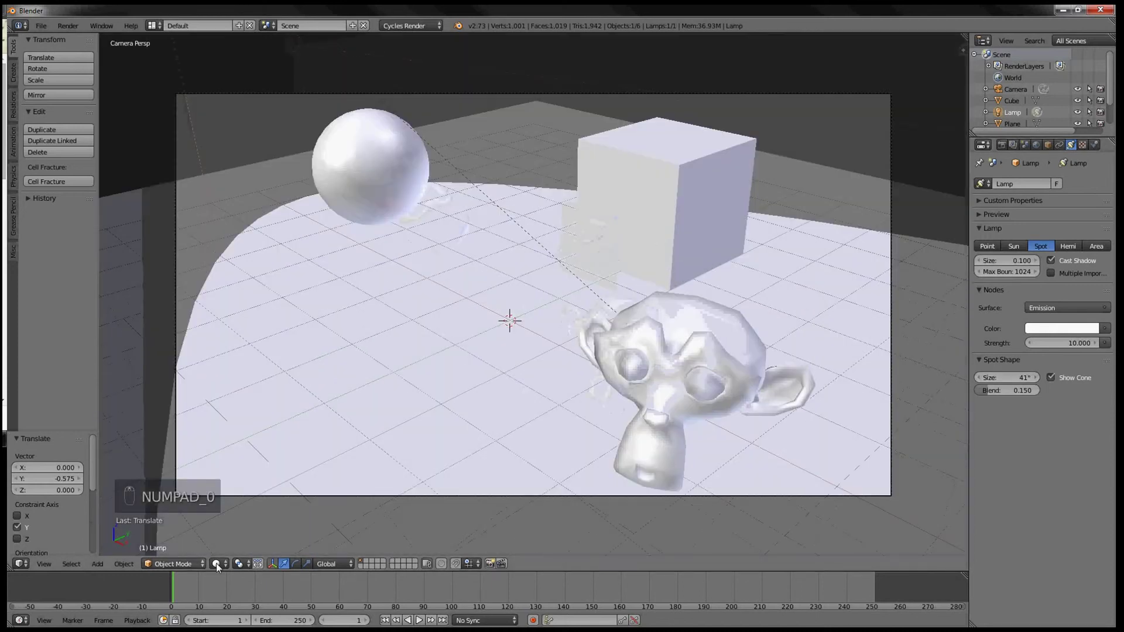
pyautogui.click(216, 563)
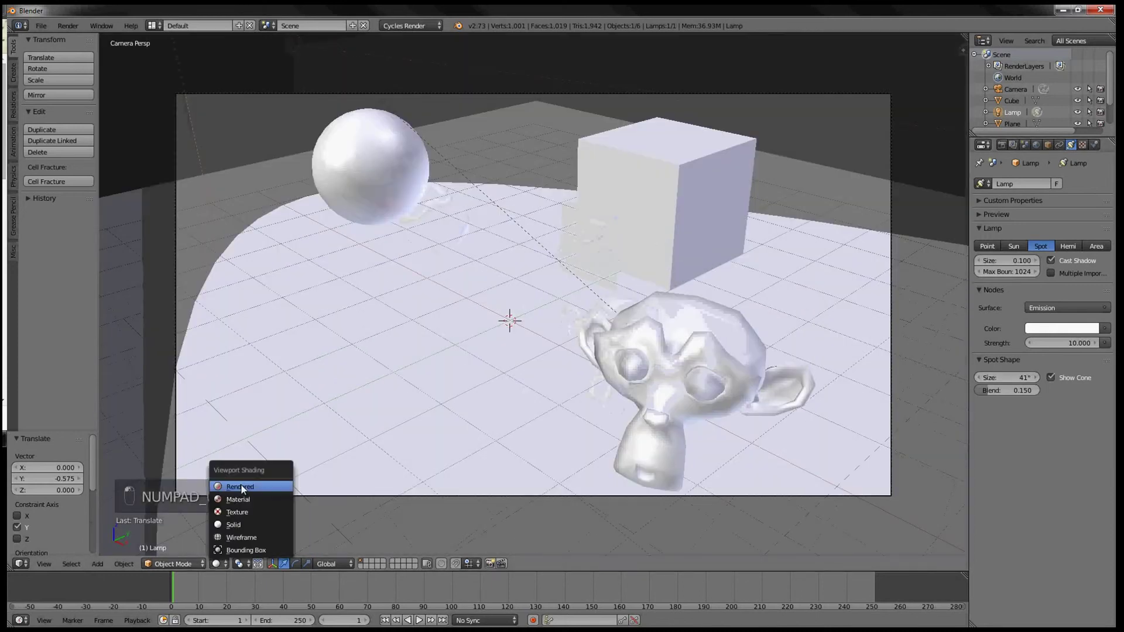
pyautogui.click(241, 483)
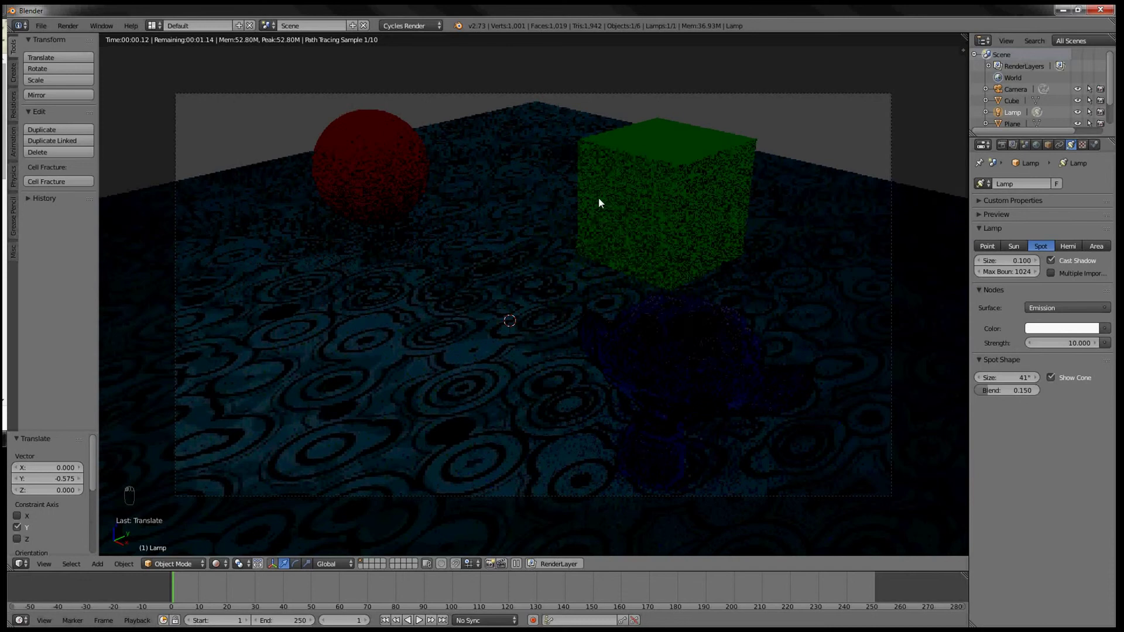
# Step: Set the spot lamp's emission strength to 100 and raise it further to 1000
pyautogui.click(1073, 343)
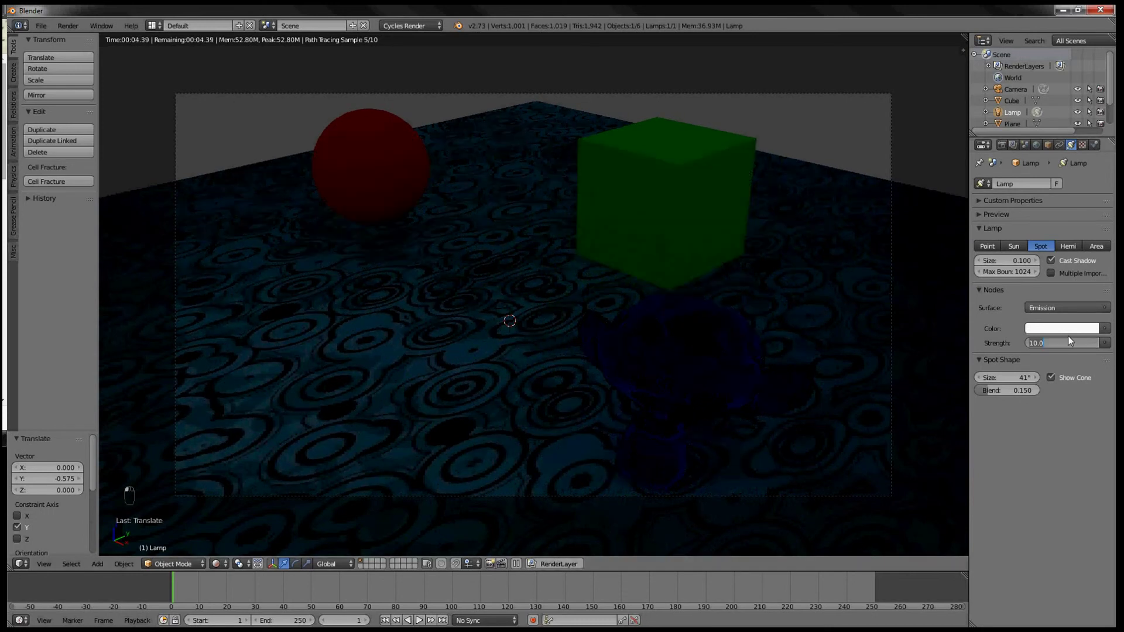
pyautogui.write('100')
pyautogui.press('Return')
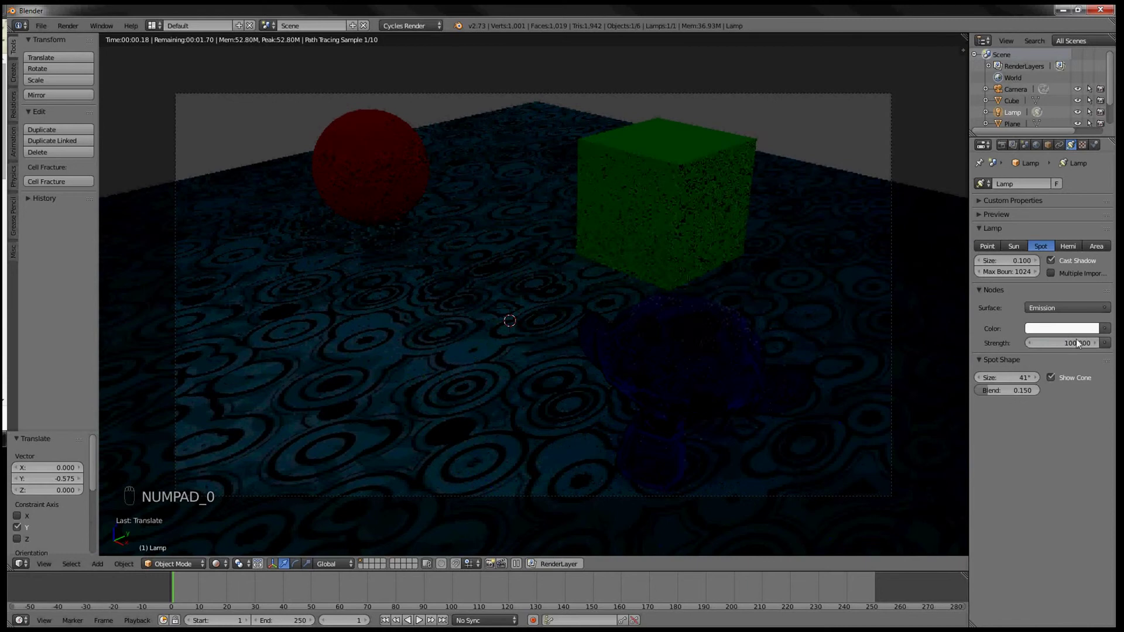
pyautogui.click(1073, 343)
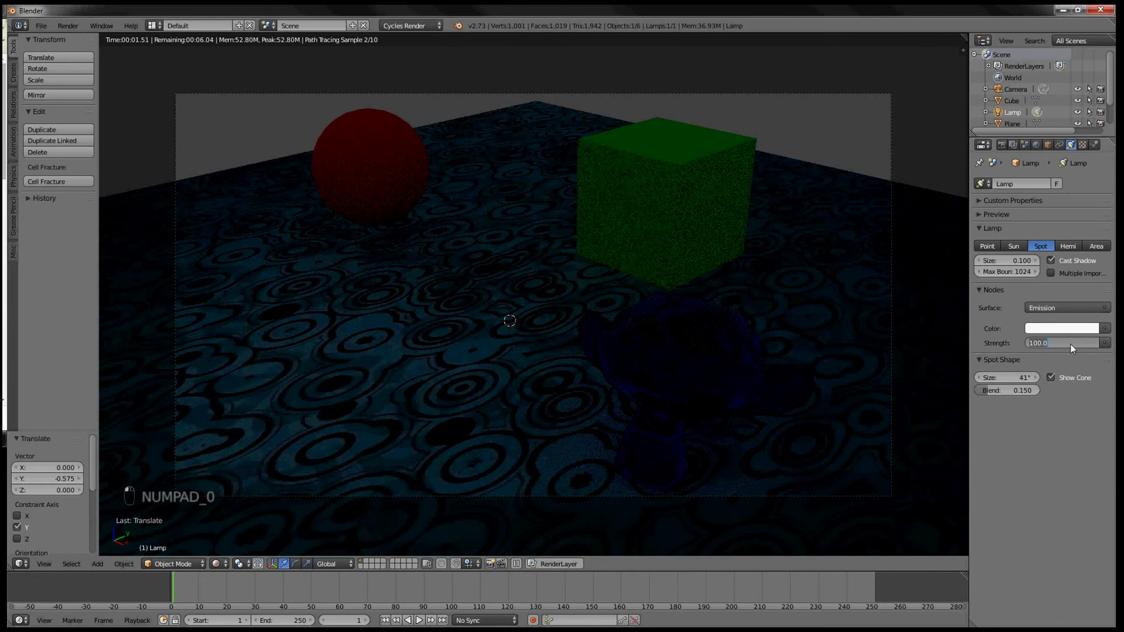
pyautogui.write('1000')
pyautogui.press('Return')
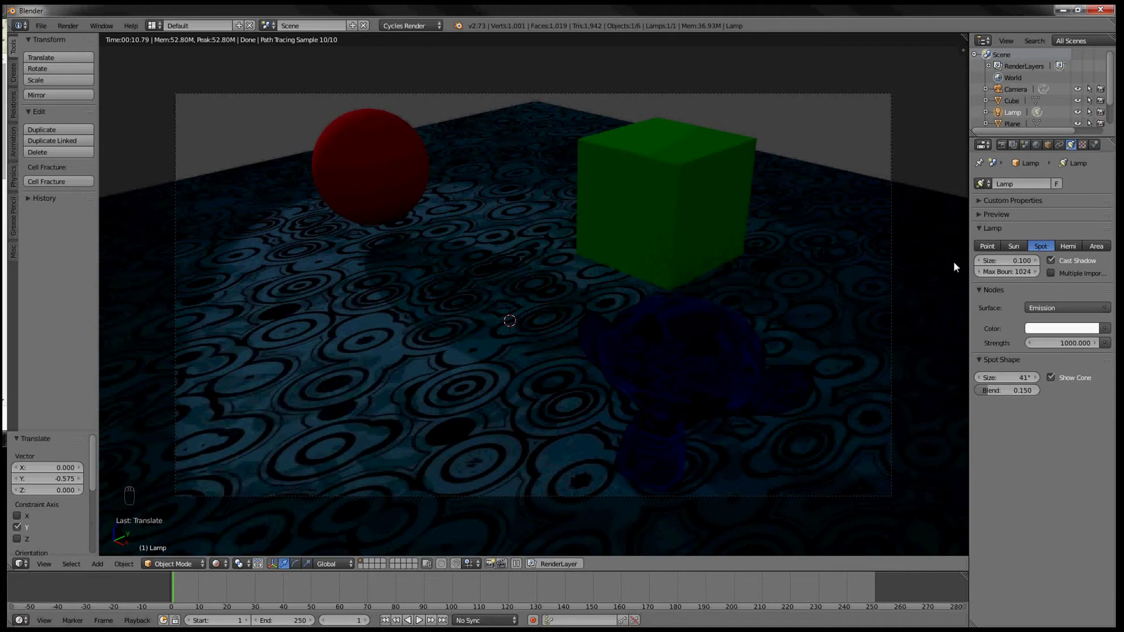
# Step: Change the lamp type to Hemi
pyautogui.click(1070, 246)
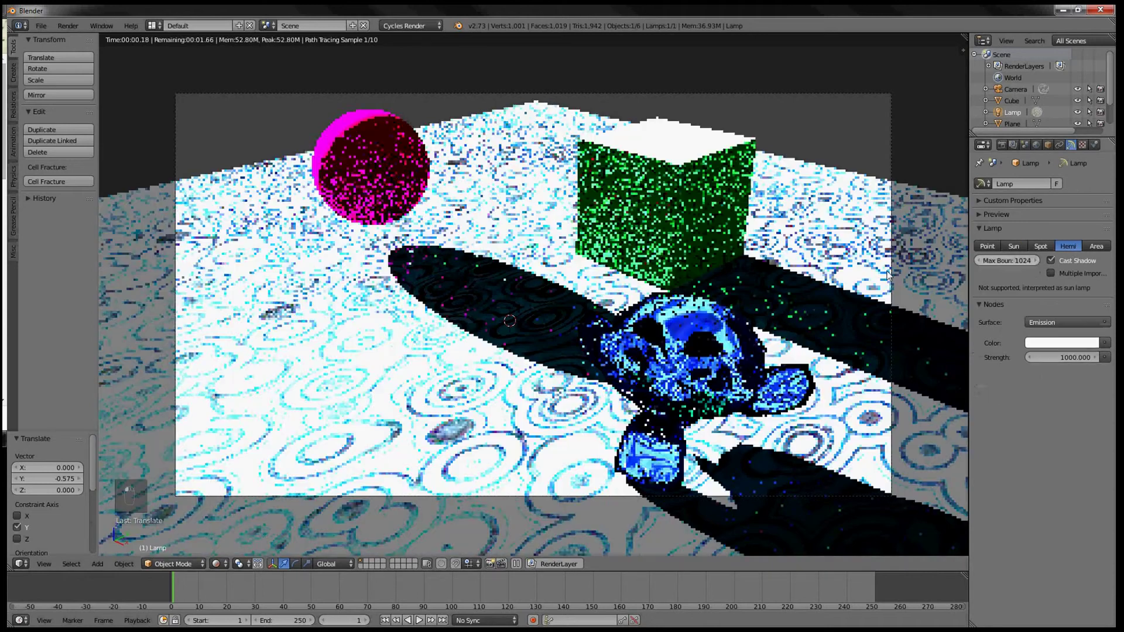
# Step: Return the viewport shading to Solid and inspect the Hemi lamp and its direction from outside the camera view
pyautogui.click(216, 564)
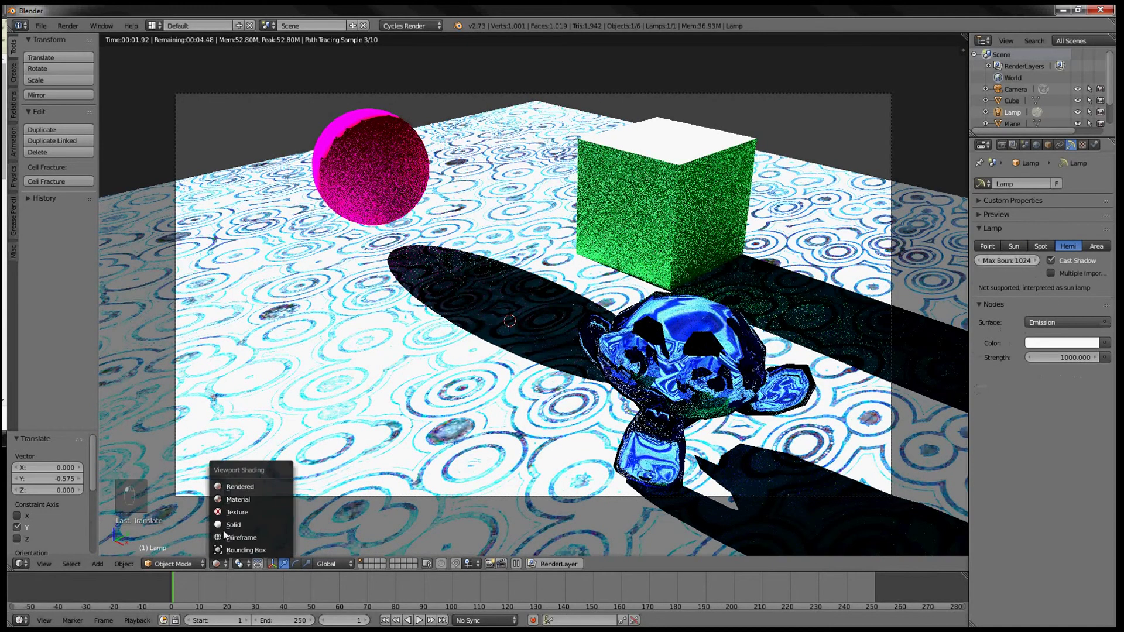
pyautogui.click(229, 524)
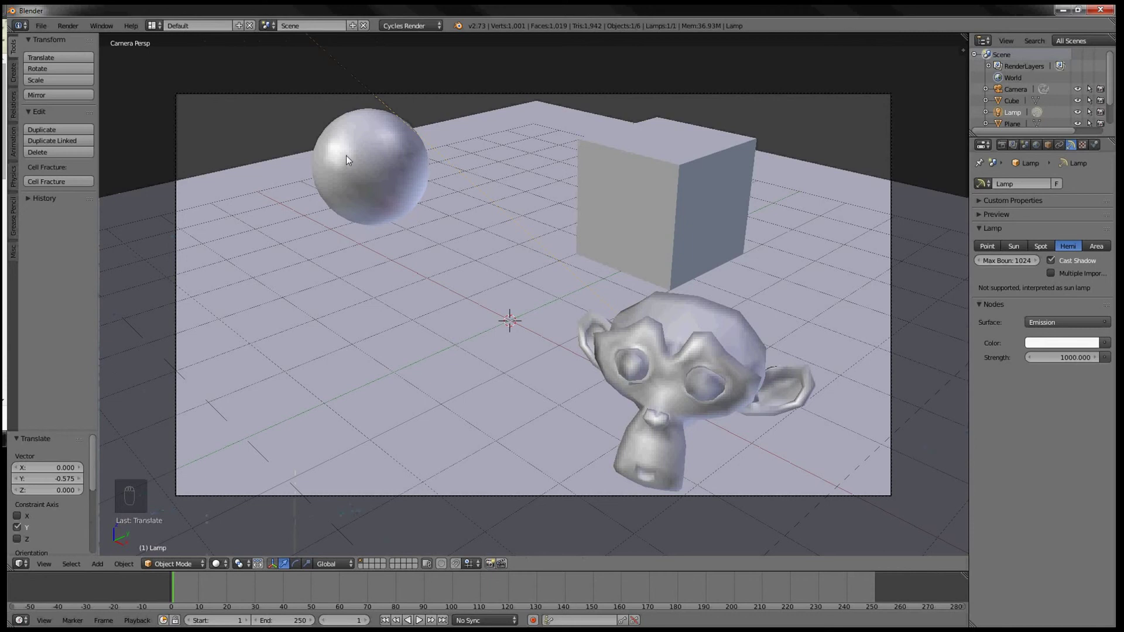
pyautogui.moveTo(346, 156); pyautogui.dragTo(388, 168, button='middle')
pyautogui.moveTo(831, 175); pyautogui.dragTo(672, 179, button='middle')
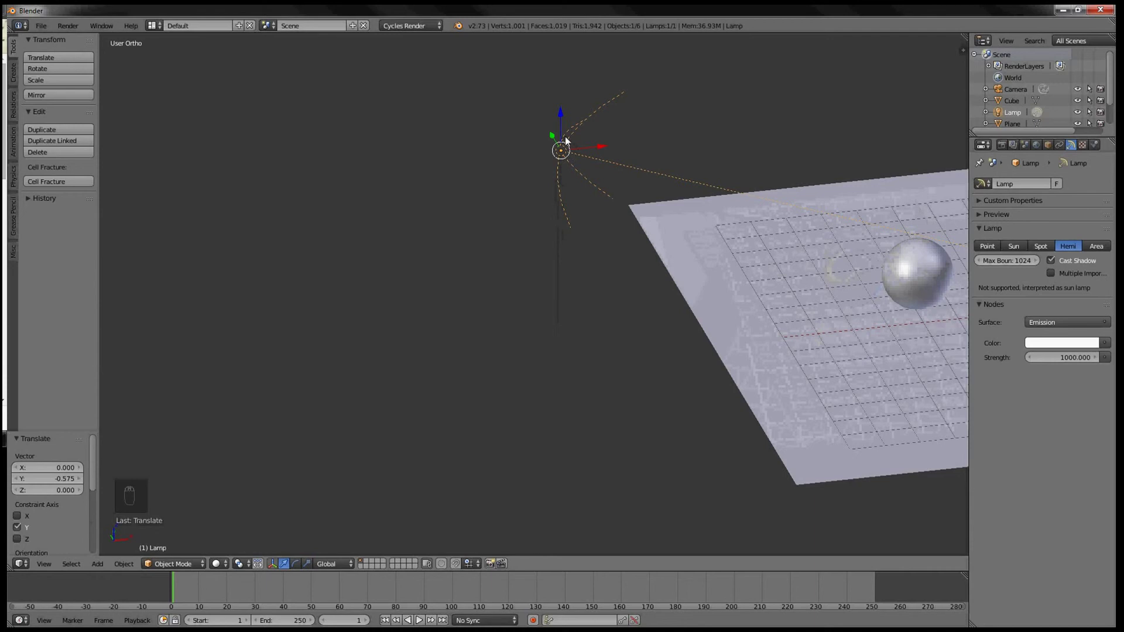
pyautogui.moveTo(581, 111); pyautogui.dragTo(919, 154, button='middle')
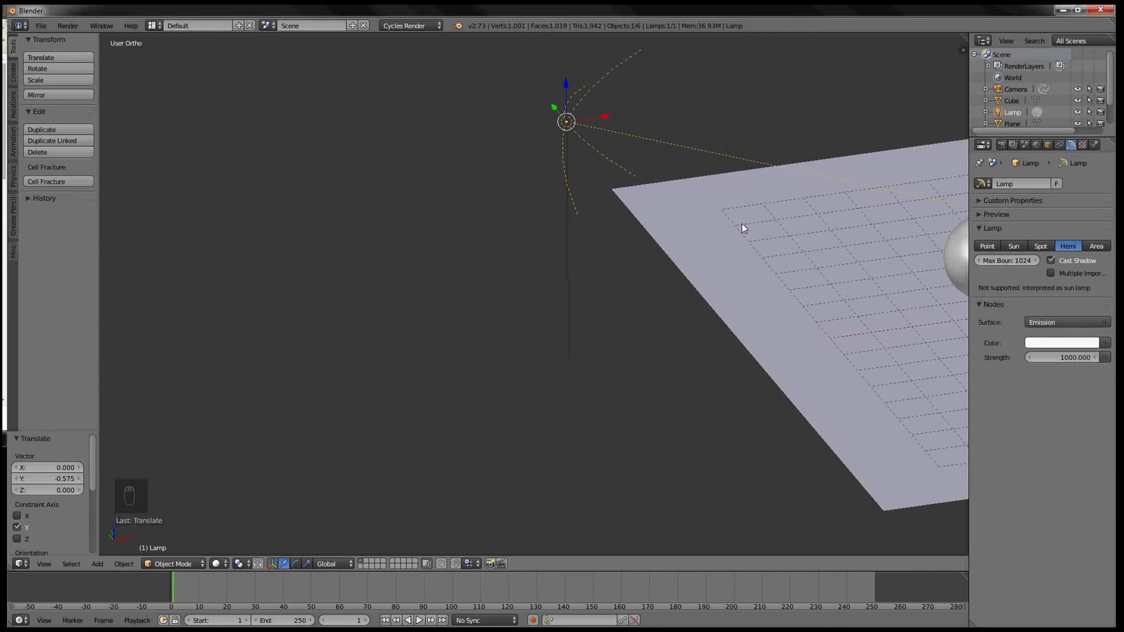
# Step: Set the Hemi lamp's emission strength to 10 and preview the camera view in Rendered shading
pyautogui.press('KP_0')
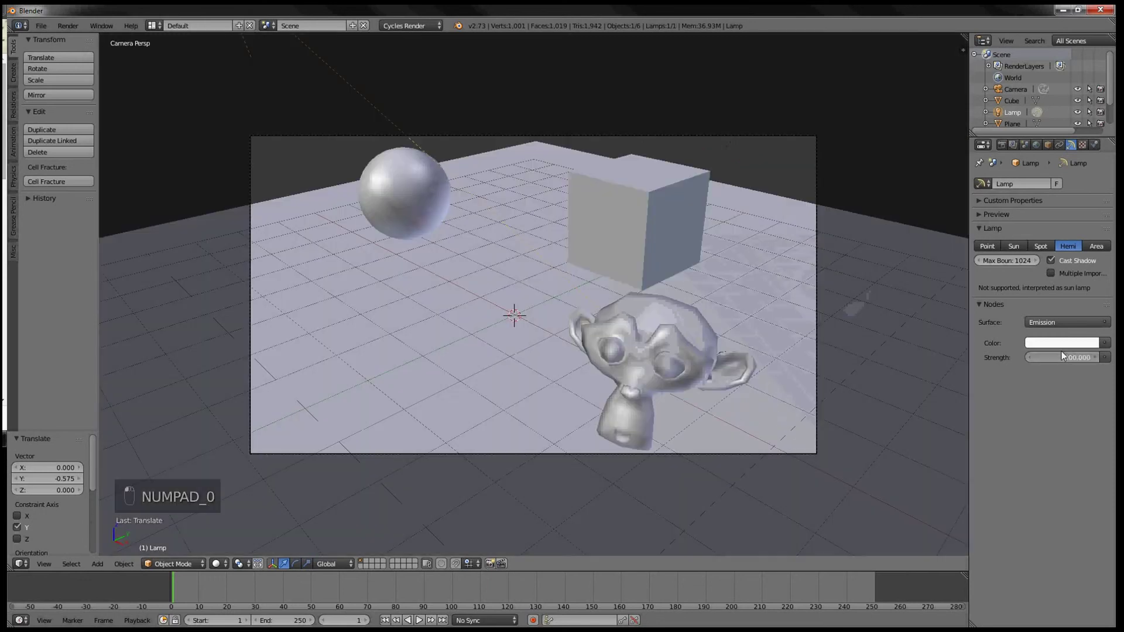
pyautogui.write('10')
pyautogui.press('Return')
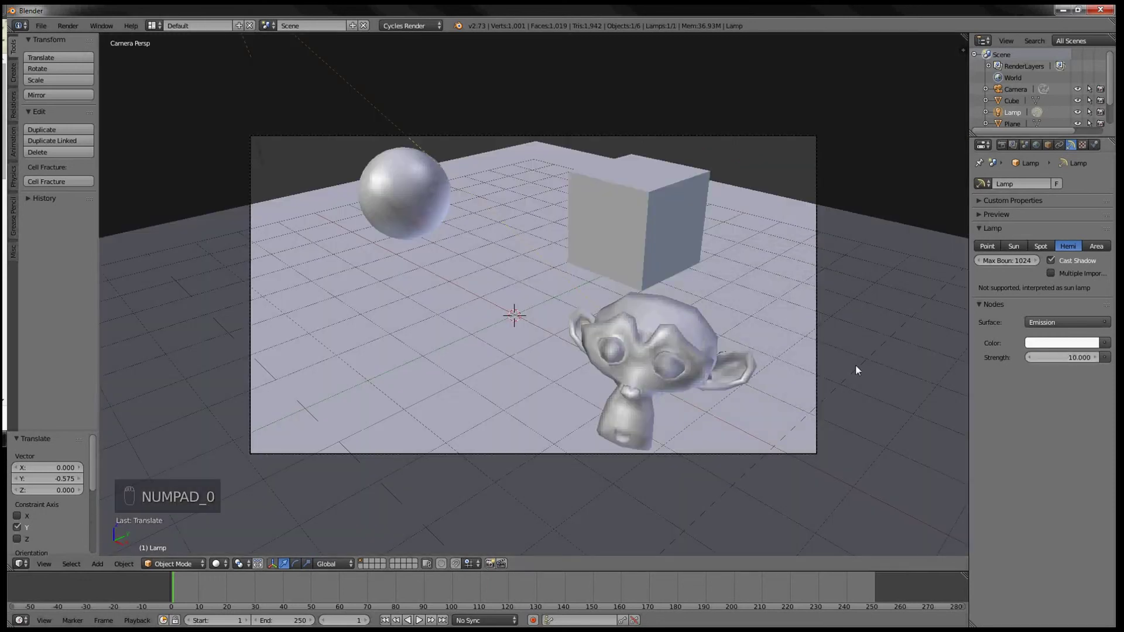
pyautogui.click(222, 564)
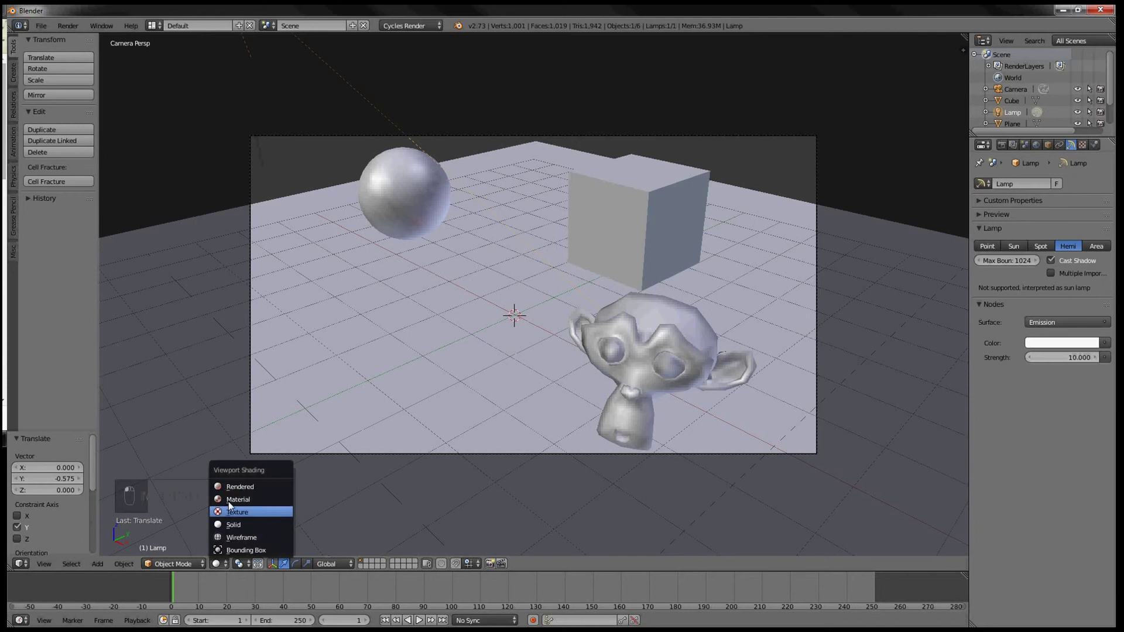
pyautogui.click(231, 486)
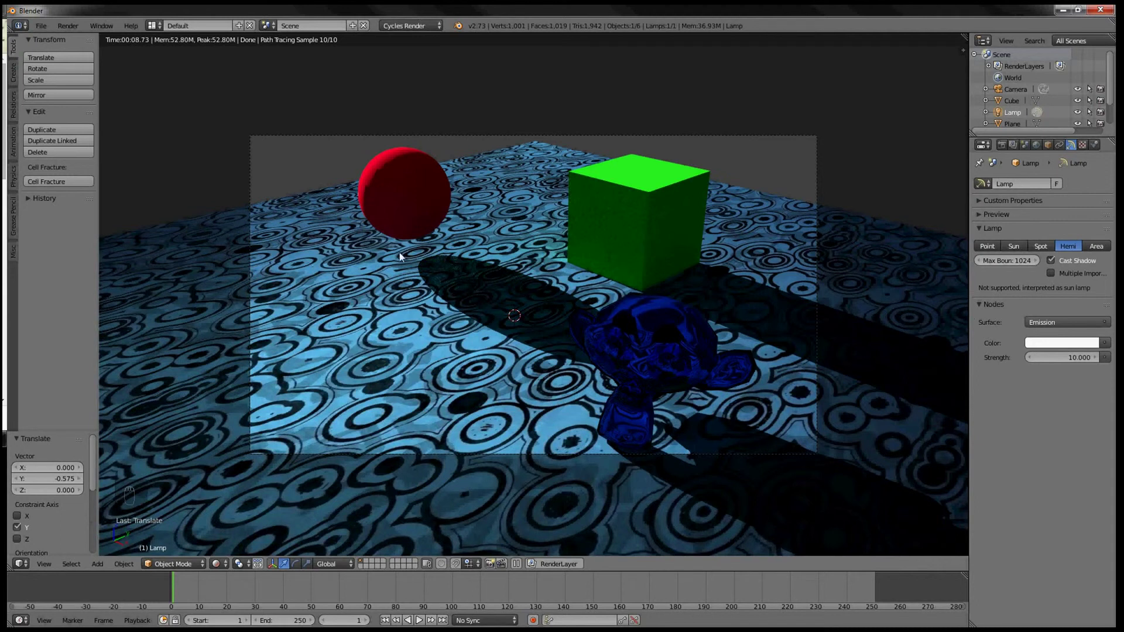
# Step: Change the lamp type to Area, preview it, and inspect the lamp's placement in Solid shading before returning to the camera view
pyautogui.click(1097, 250)
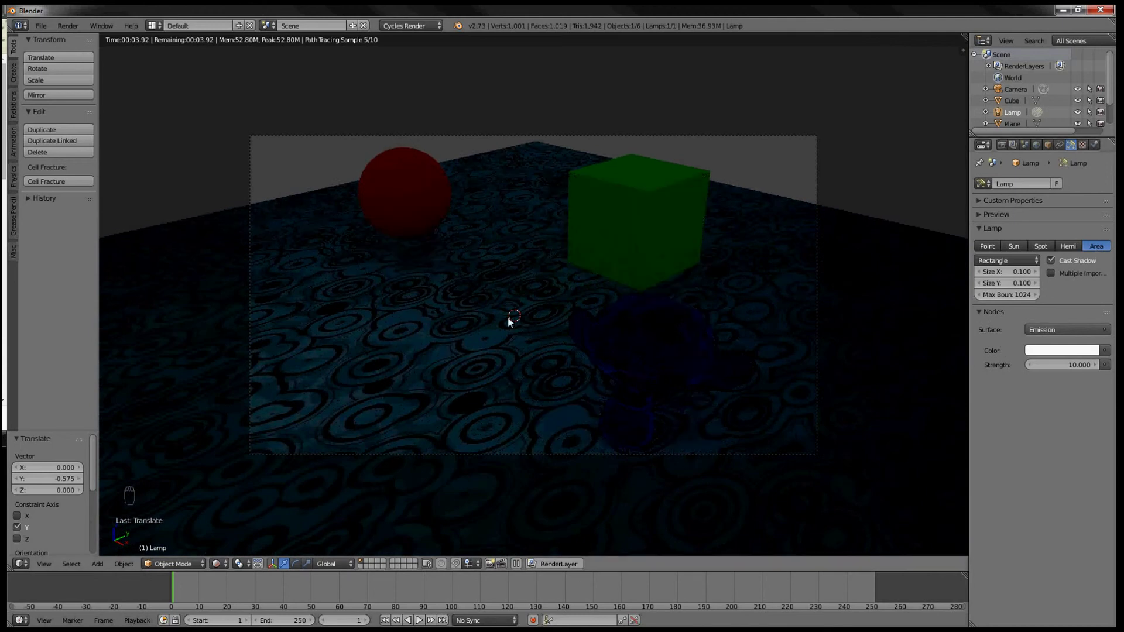
pyautogui.click(219, 563)
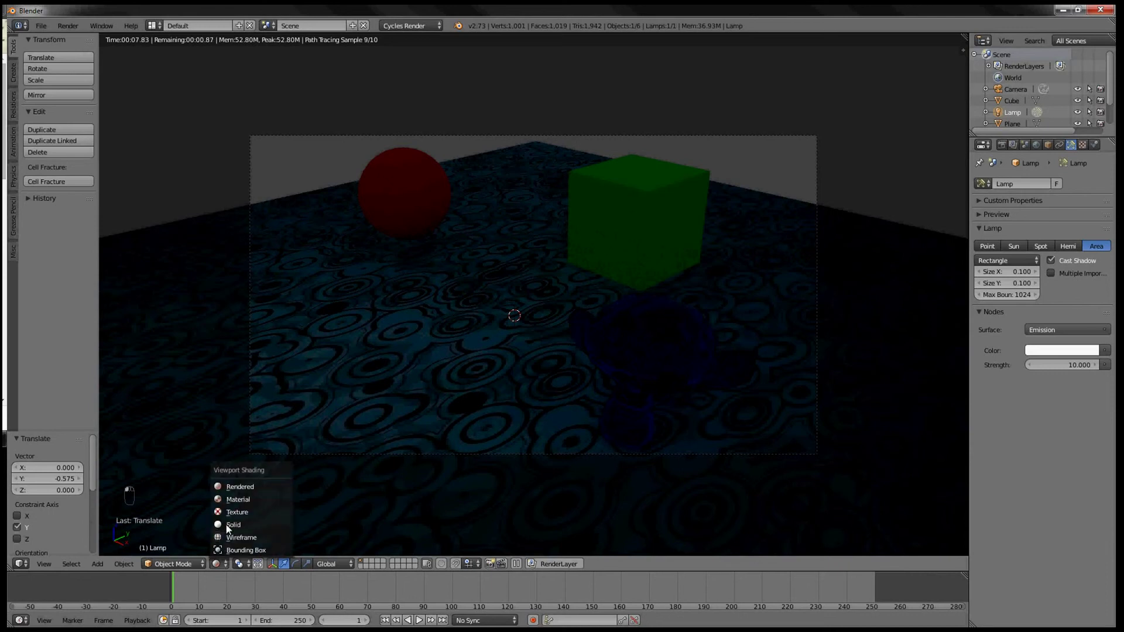
pyautogui.click(226, 524)
pyautogui.moveTo(385, 202)
pyautogui.mouseDown(button='middle')
pyautogui.moveTo(426, 212)
pyautogui.moveTo(344, 229)
pyautogui.moveTo(597, 233)
pyautogui.moveTo(451, 249)
pyautogui.mouseUp(button='middle')
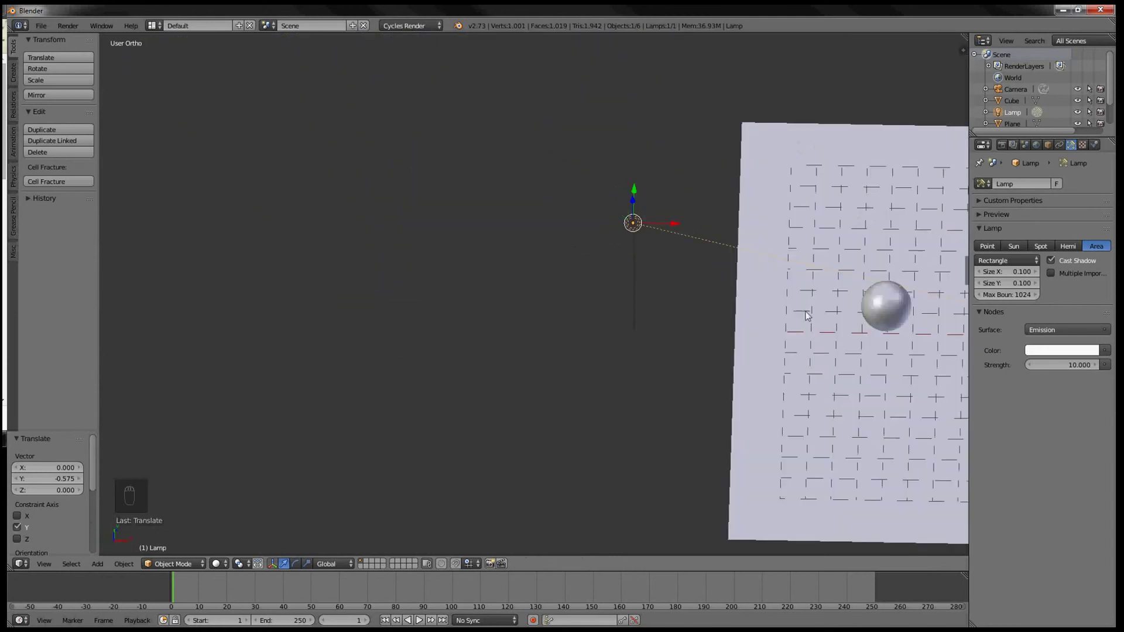
pyautogui.keyDown('shift'); pyautogui.moveTo(816, 308); pyautogui.dragTo(606, 308, button='middle'); pyautogui.keyUp('shift')
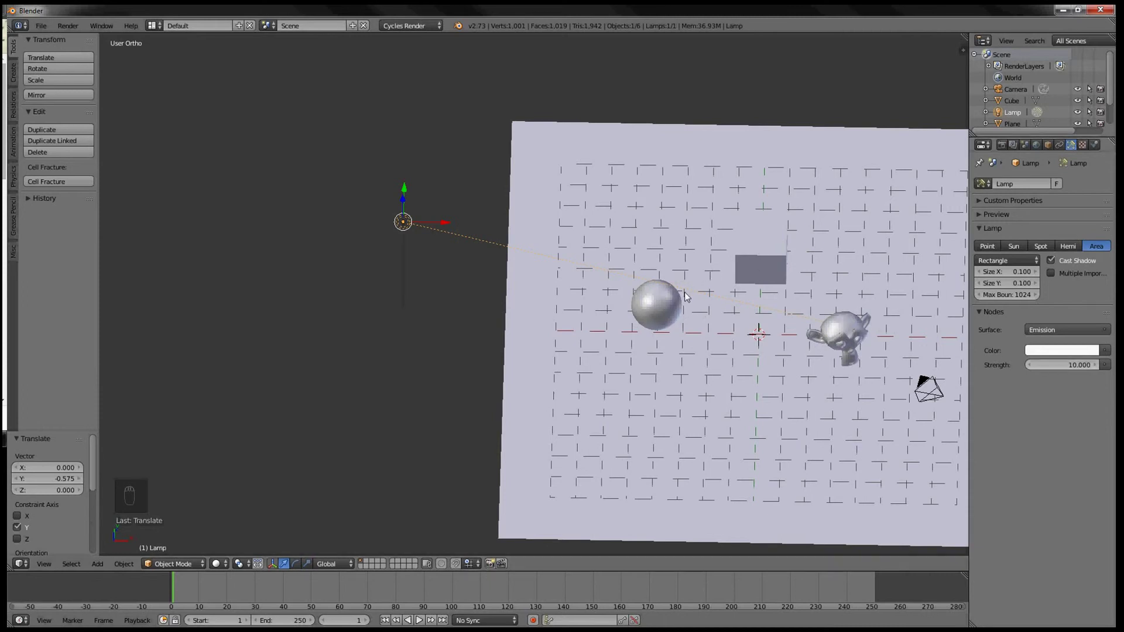
pyautogui.press('KP_0')
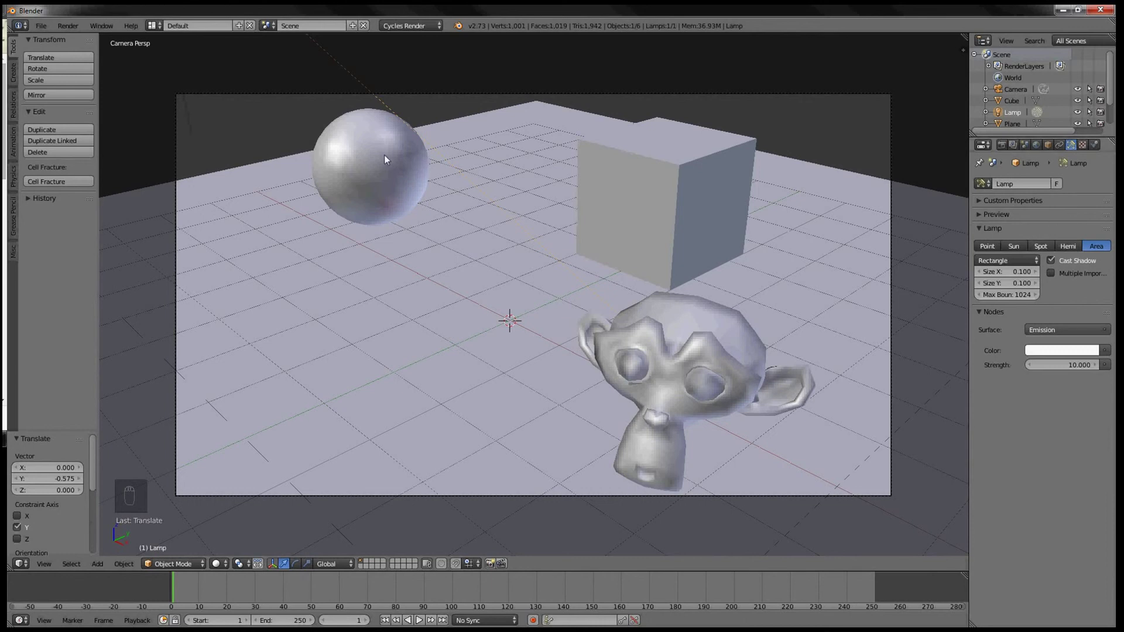
# Step: Enable ambient occlusion for the world and compare the Rendered preview with it off and on
pyautogui.click(1037, 145)
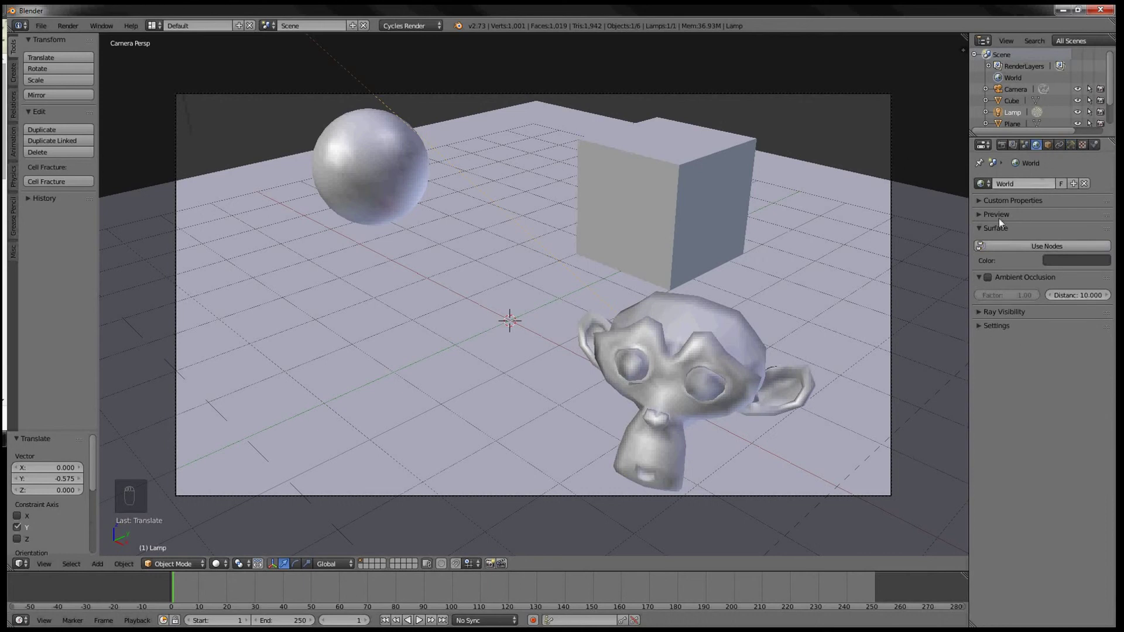
pyautogui.click(987, 277)
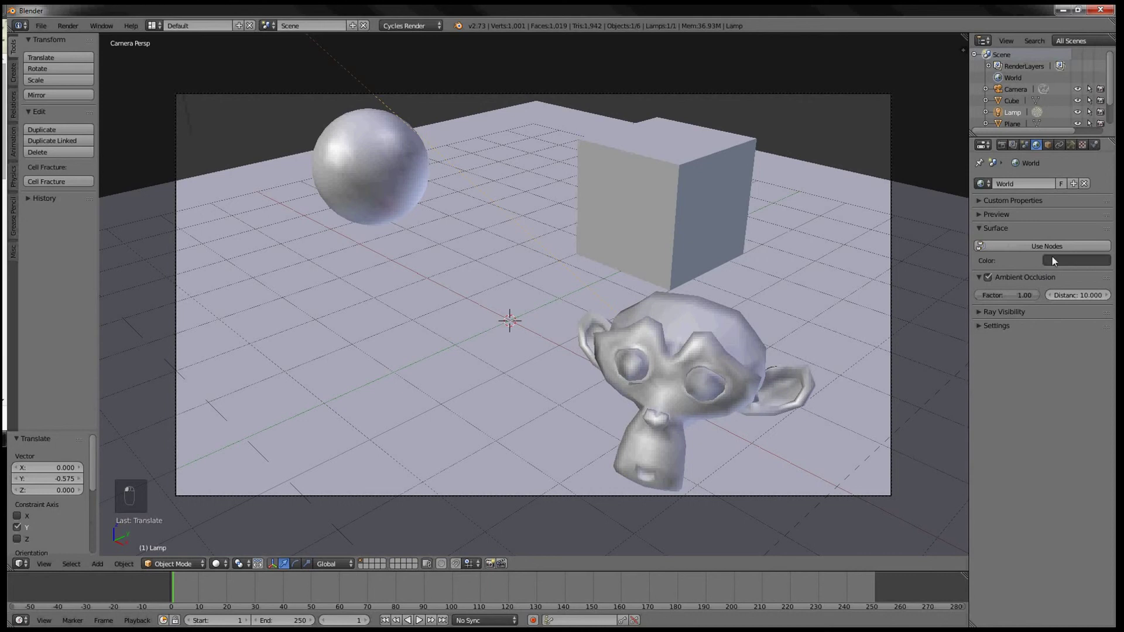
pyautogui.click(217, 563)
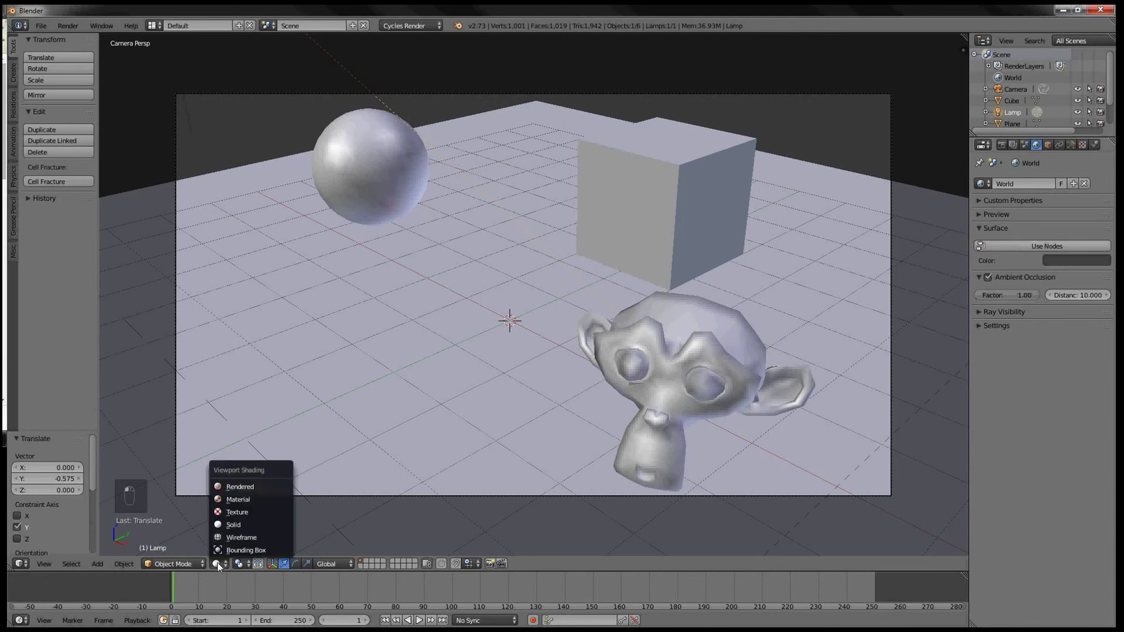
pyautogui.click(240, 486)
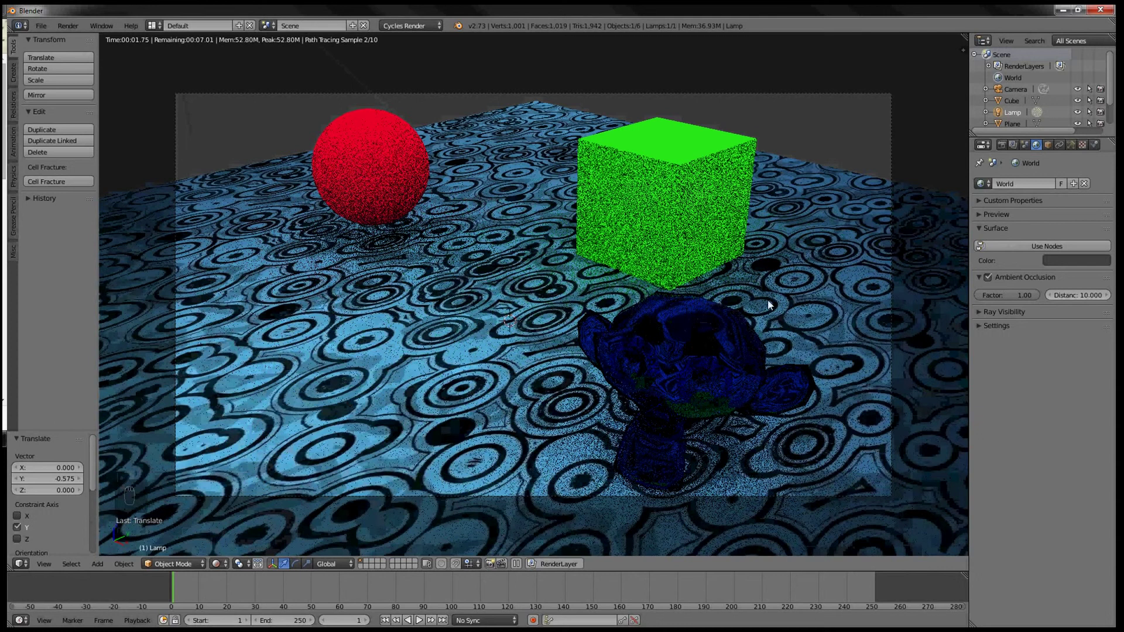
pyautogui.click(987, 278)
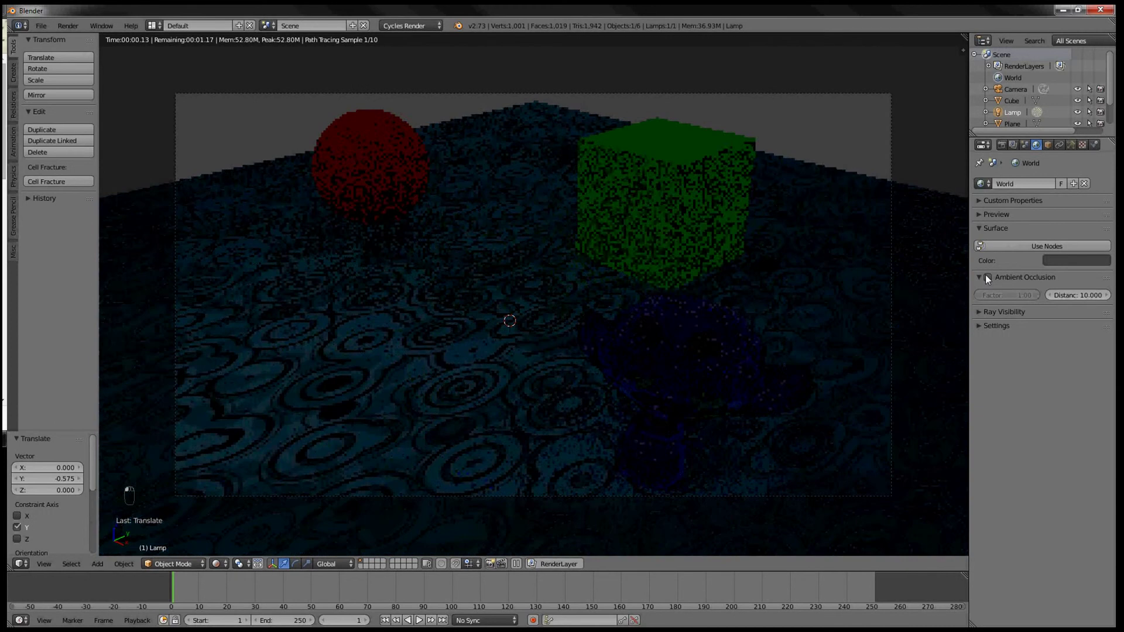
pyautogui.click(987, 278)
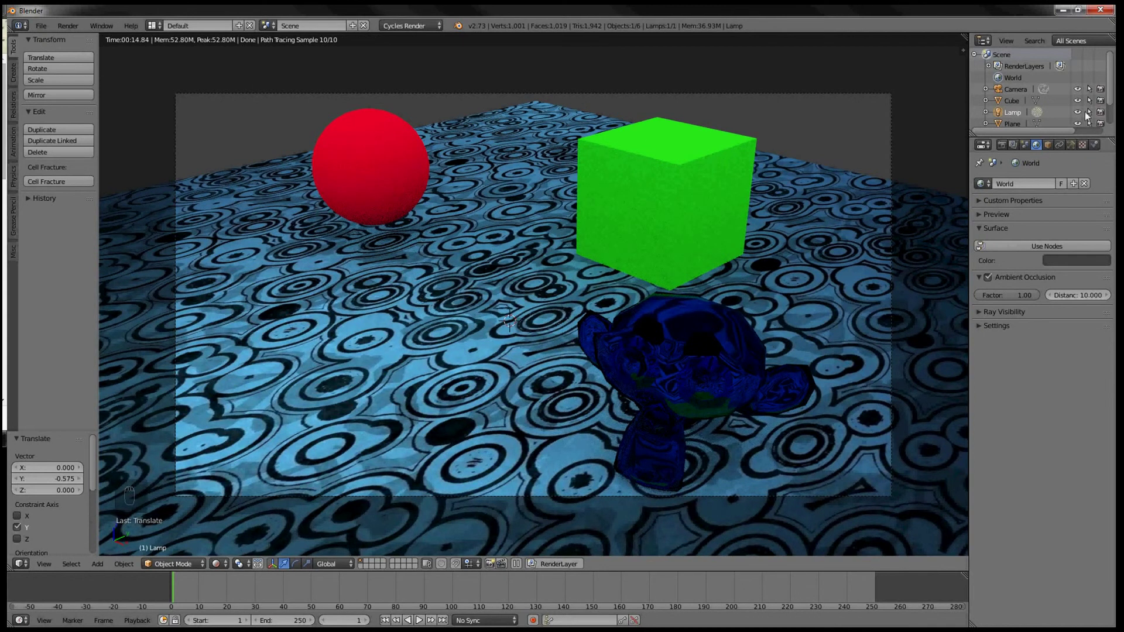
# Step: Hide the lamp from the viewport and the render, and lower the ambient occlusion factor to 0.09
pyautogui.click(1077, 111)
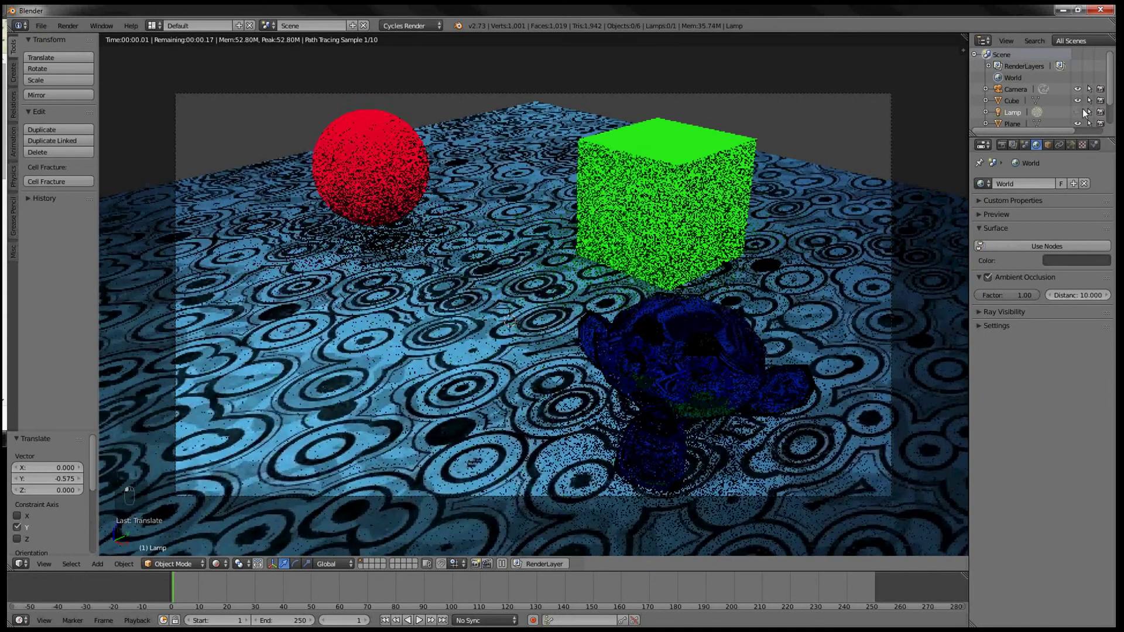
pyautogui.click(1099, 111)
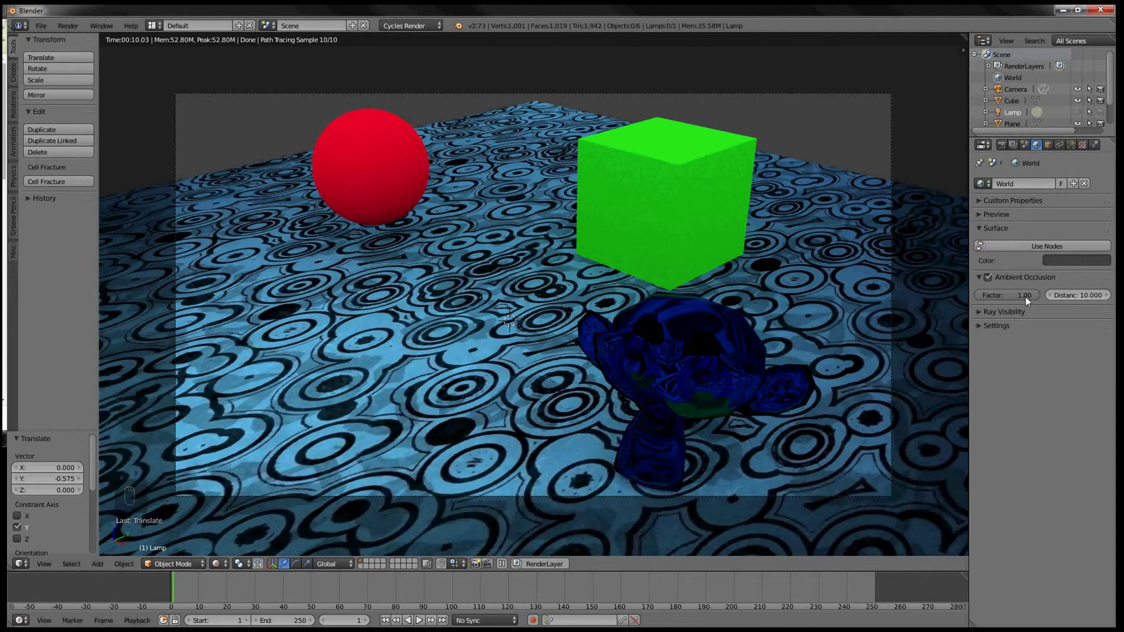
pyautogui.moveTo(1030, 296); pyautogui.dragTo(975, 289)
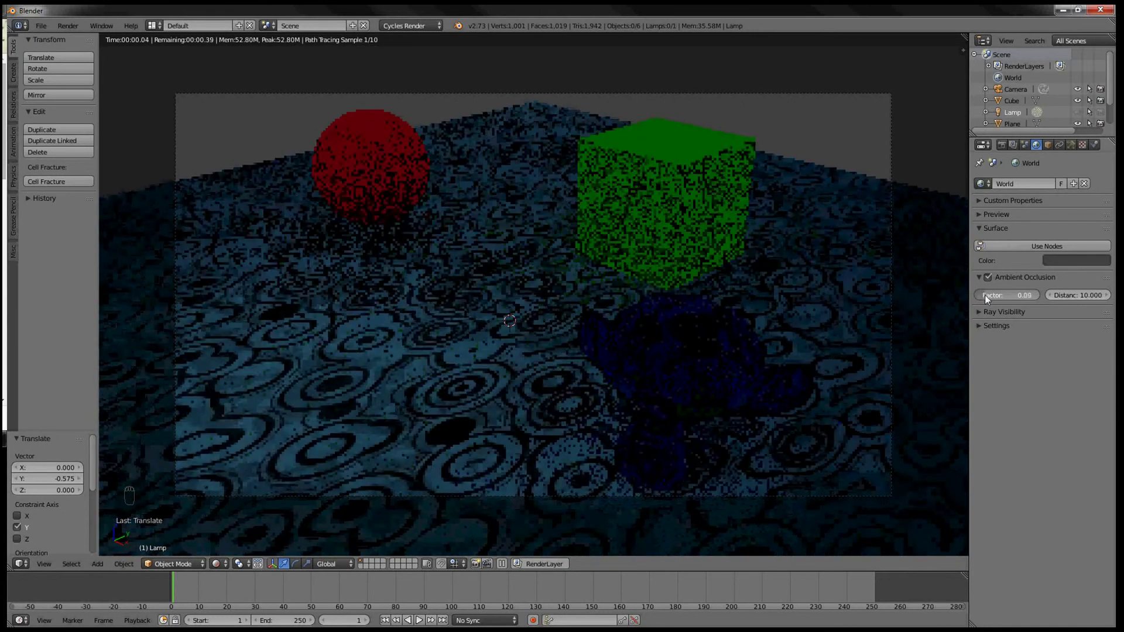
# Step: Make the lamp visible again and change its type to Hemi
pyautogui.click(1078, 112)
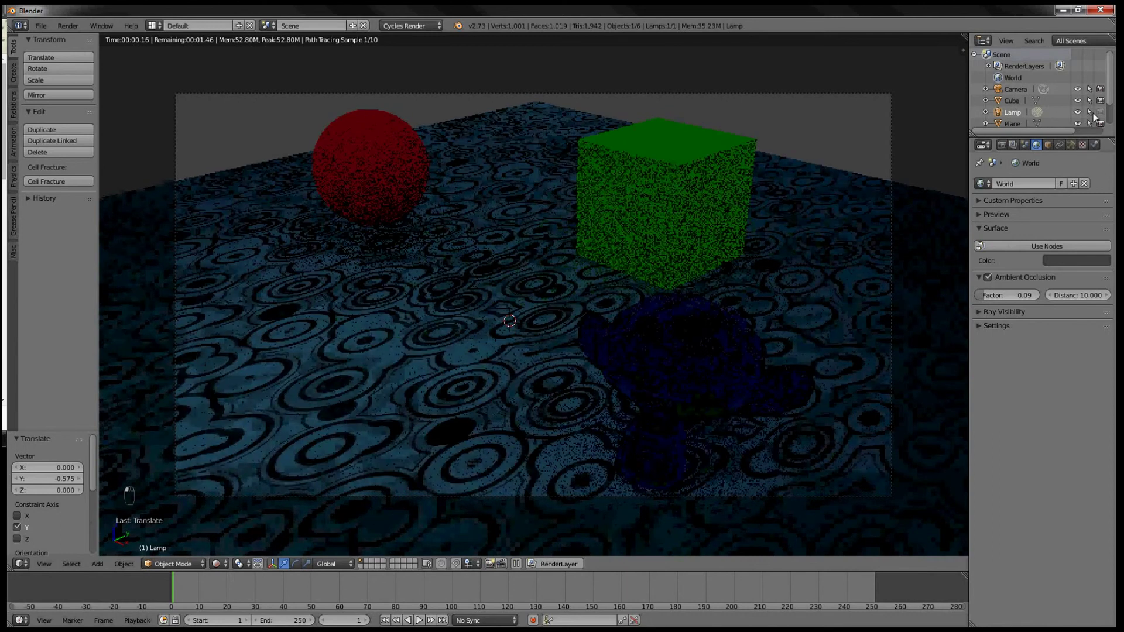
pyautogui.click(1090, 111)
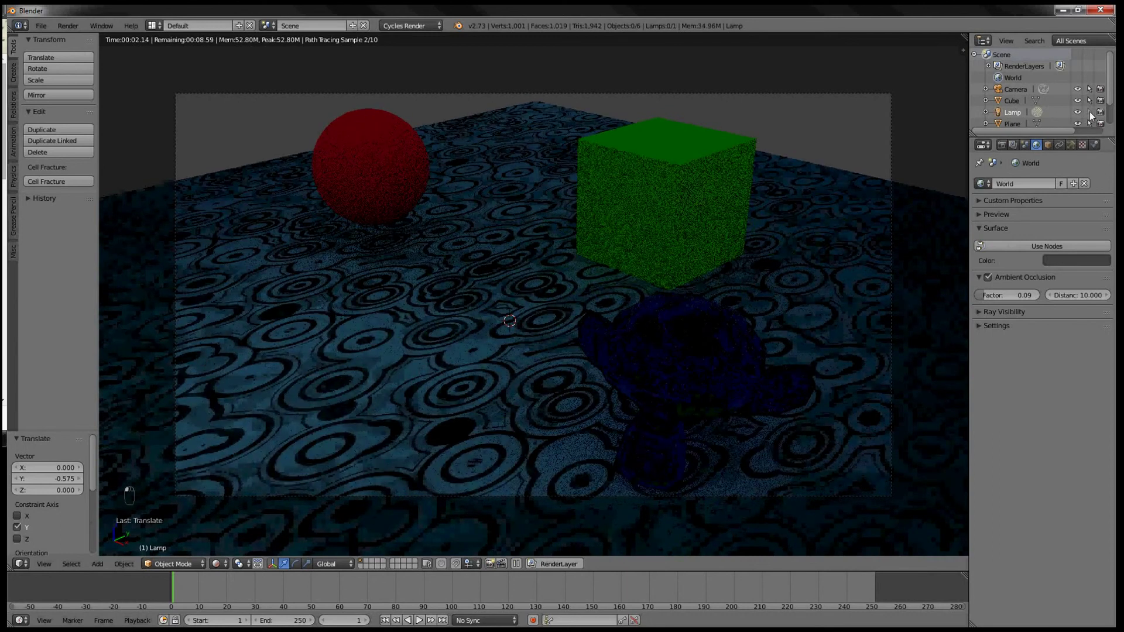
pyautogui.click(1071, 144)
pyautogui.click(1068, 245)
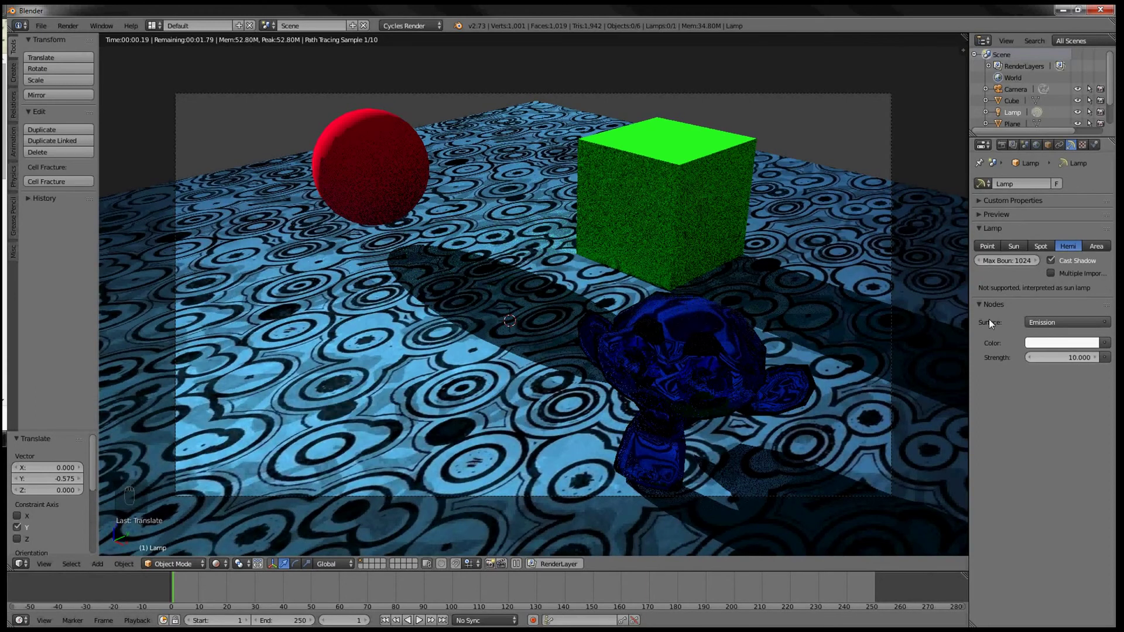
# Step: Try an ambient occlusion factor of 0.42 for the world, and reduce it to 0.06
pyautogui.click(1035, 145)
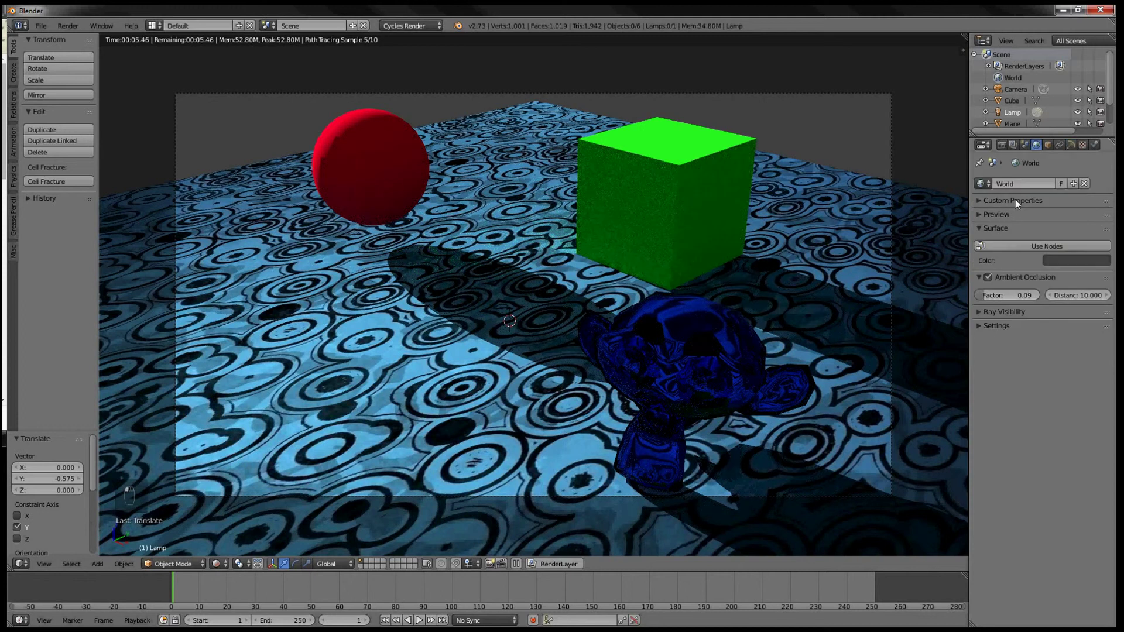
pyautogui.moveTo(981, 294); pyautogui.dragTo(1006, 295)
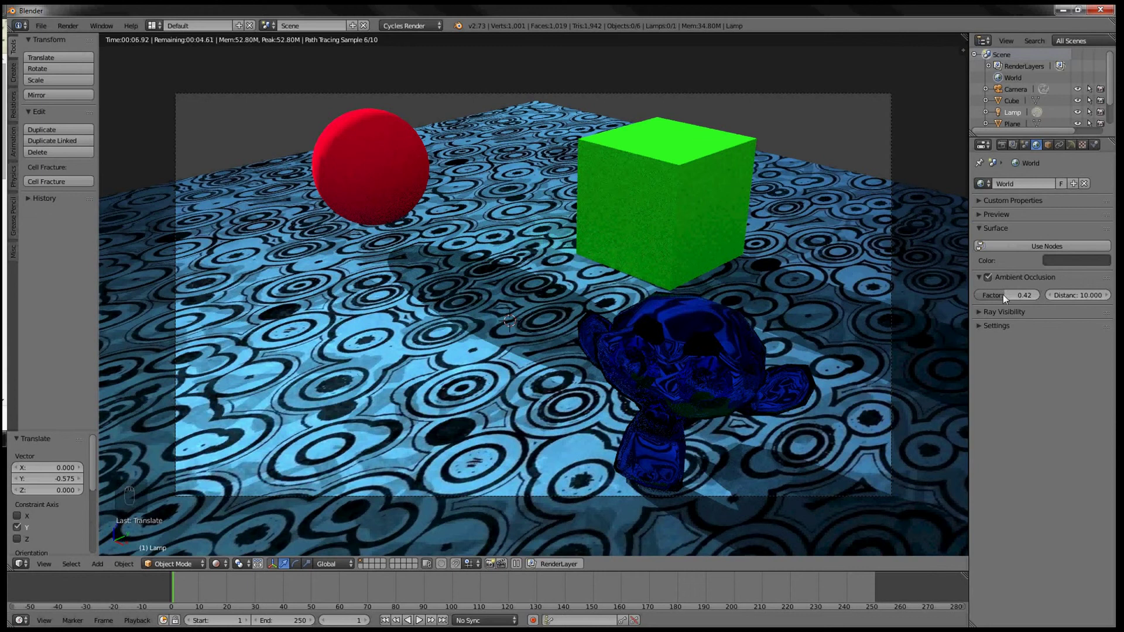
pyautogui.moveTo(1002, 294); pyautogui.dragTo(963, 300)
# Step: Compare the rendered shadows with ambient occlusion off and on, and leave it disabled
pyautogui.click(988, 277)
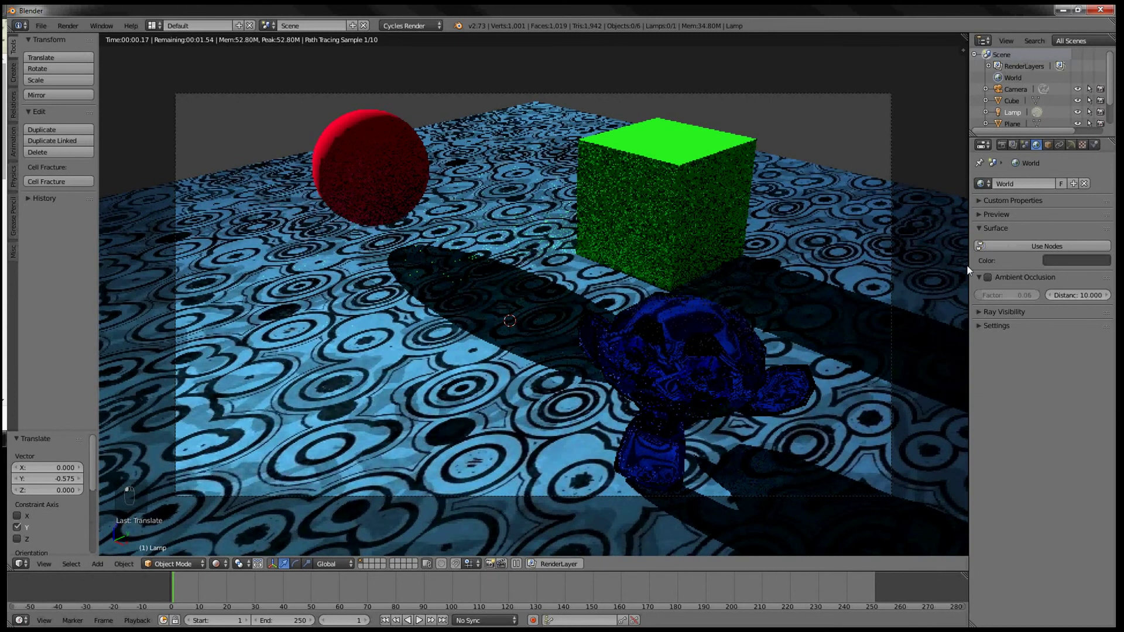
pyautogui.click(988, 278)
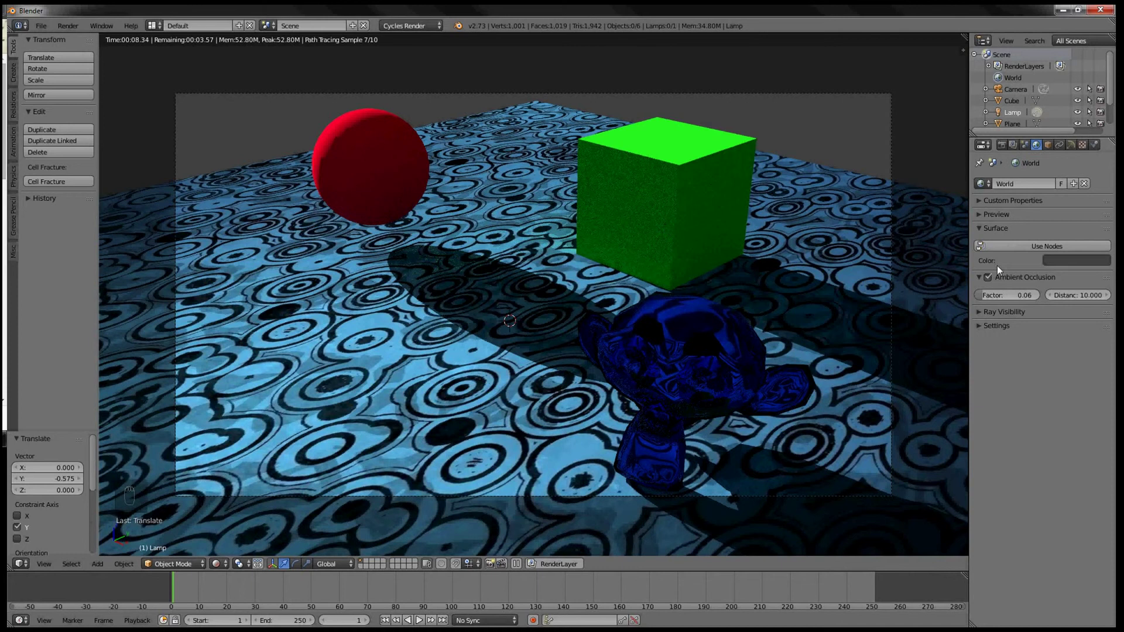
pyautogui.click(988, 277)
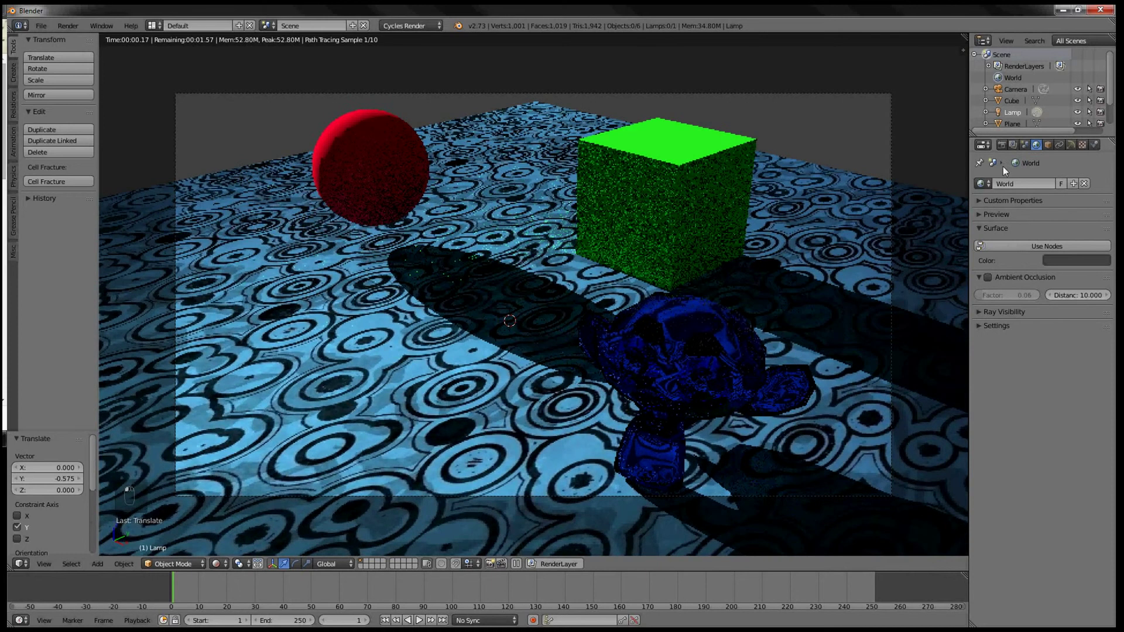
# Step: Display the scene's render settings and expand the Sampling section
pyautogui.click(1002, 145)
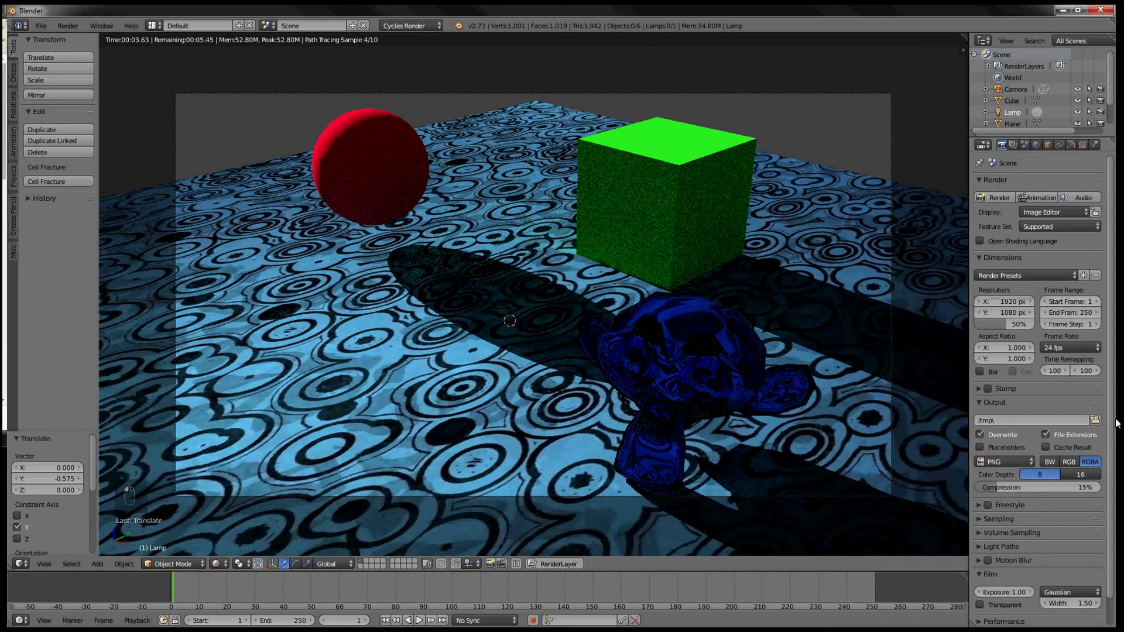
pyautogui.scroll(-1, 1068, 453)
pyautogui.scroll(-1, 981, 502)
pyautogui.click(980, 498)
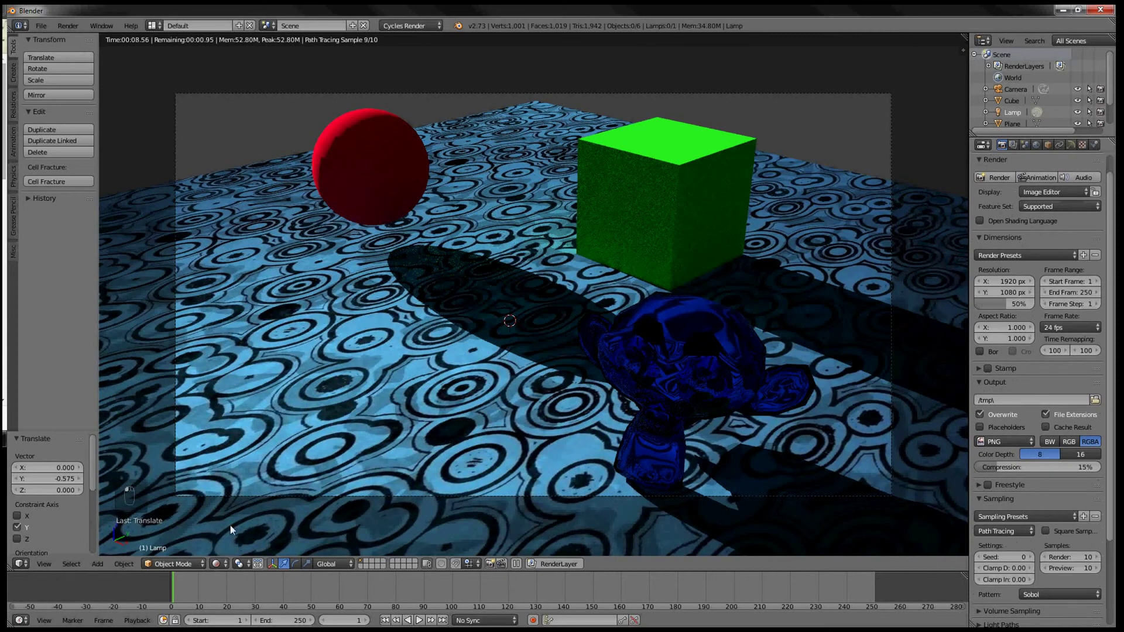
# Step: Return the viewport shading to Solid and look over the output and sampling settings
pyautogui.click(220, 566)
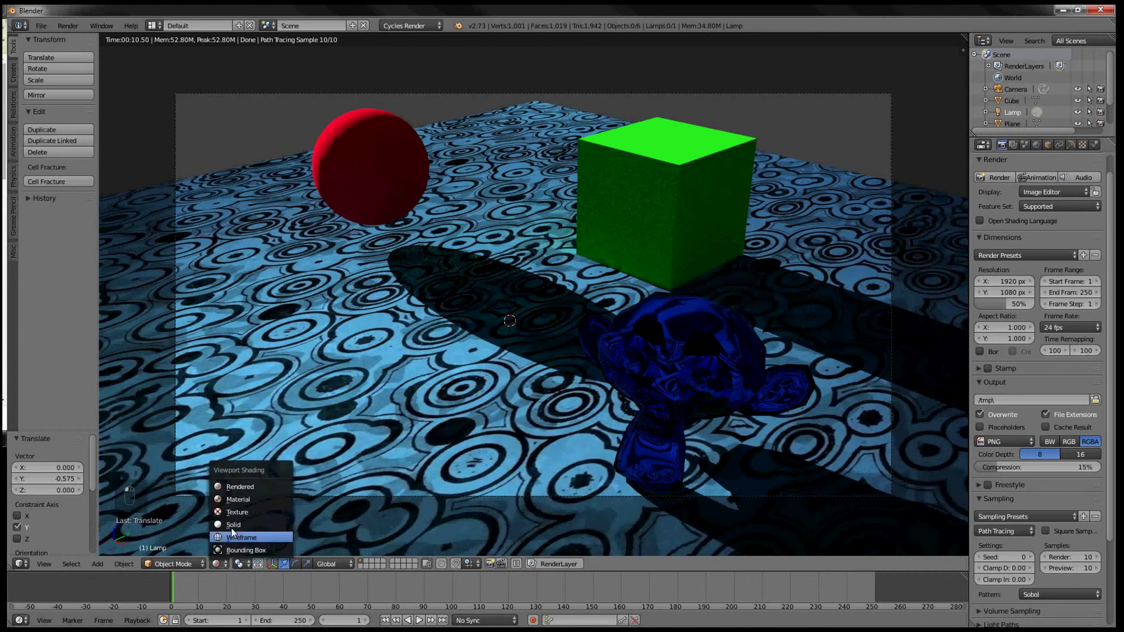
pyautogui.click(235, 524)
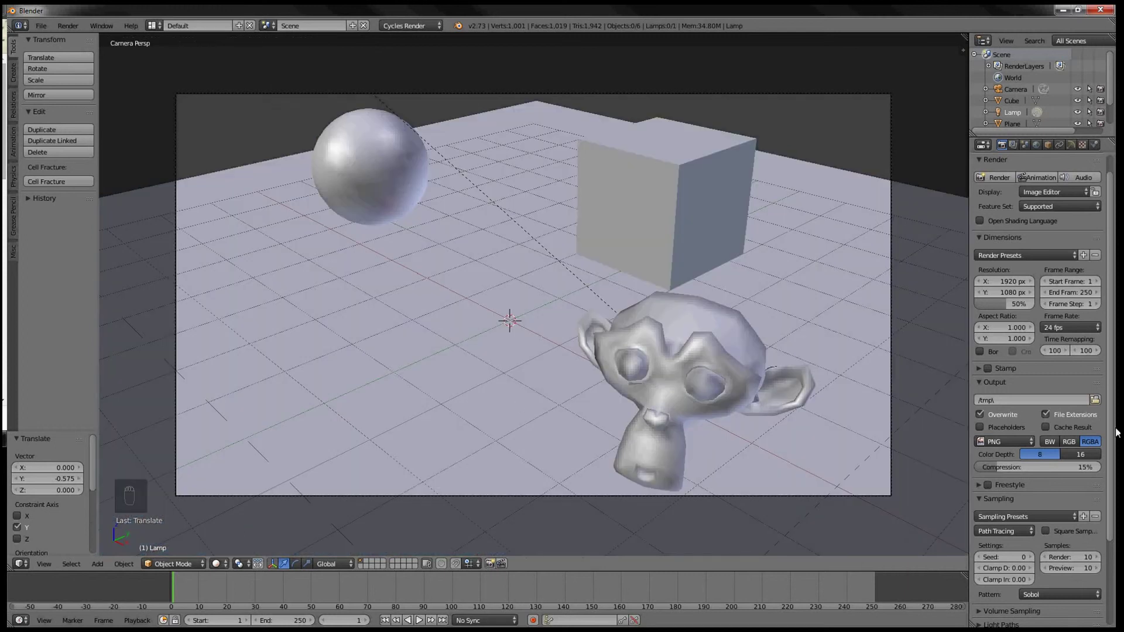
pyautogui.scroll(-2, 1112, 465)
pyautogui.scroll(-2, 1116, 491)
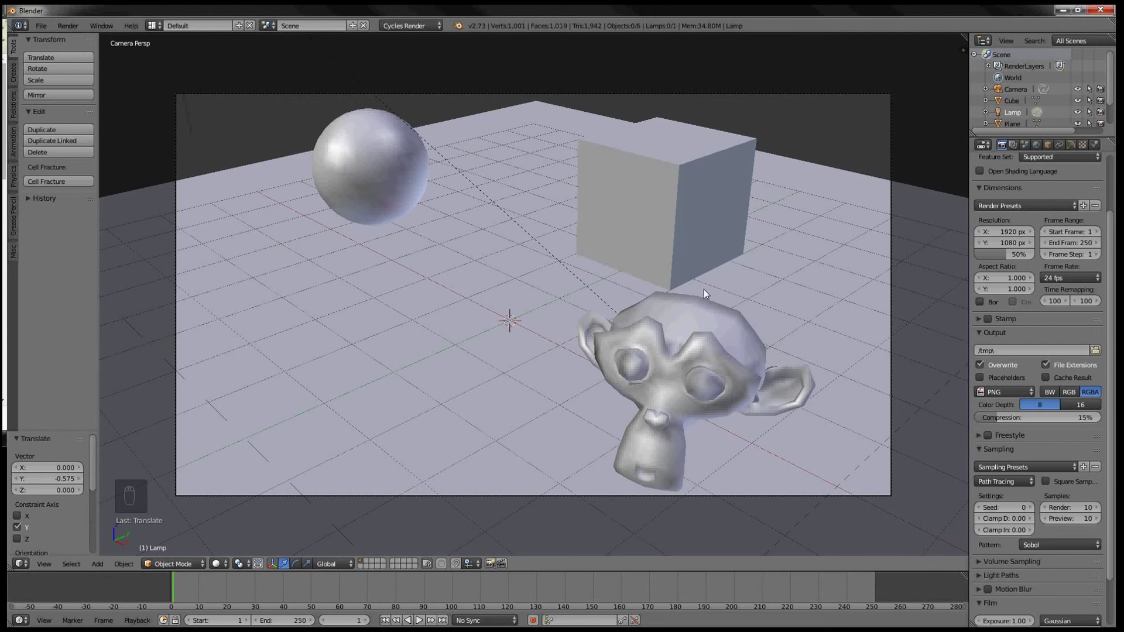
# Step: From the top view, duplicate the hemi lamp and place the copy on the opposite side of the plane, about 27.4 units along X
pyautogui.press('KP_0')
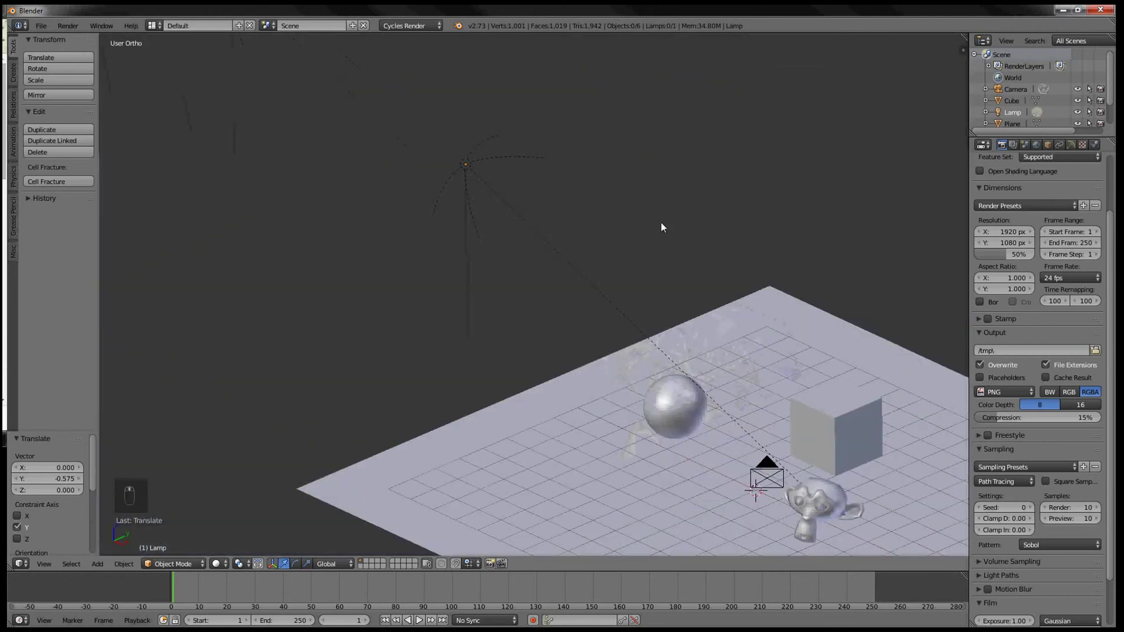
pyautogui.moveTo(661, 222); pyautogui.dragTo(654, 198, button='middle')
pyautogui.scroll(-2, 709, 206)
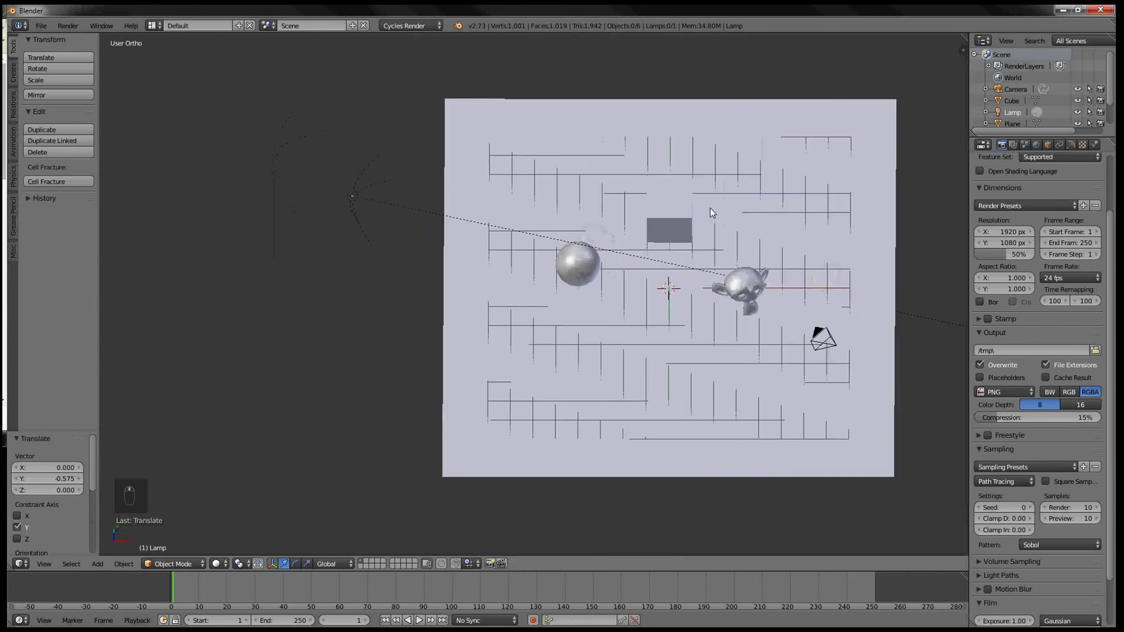
pyautogui.press('KP_7')
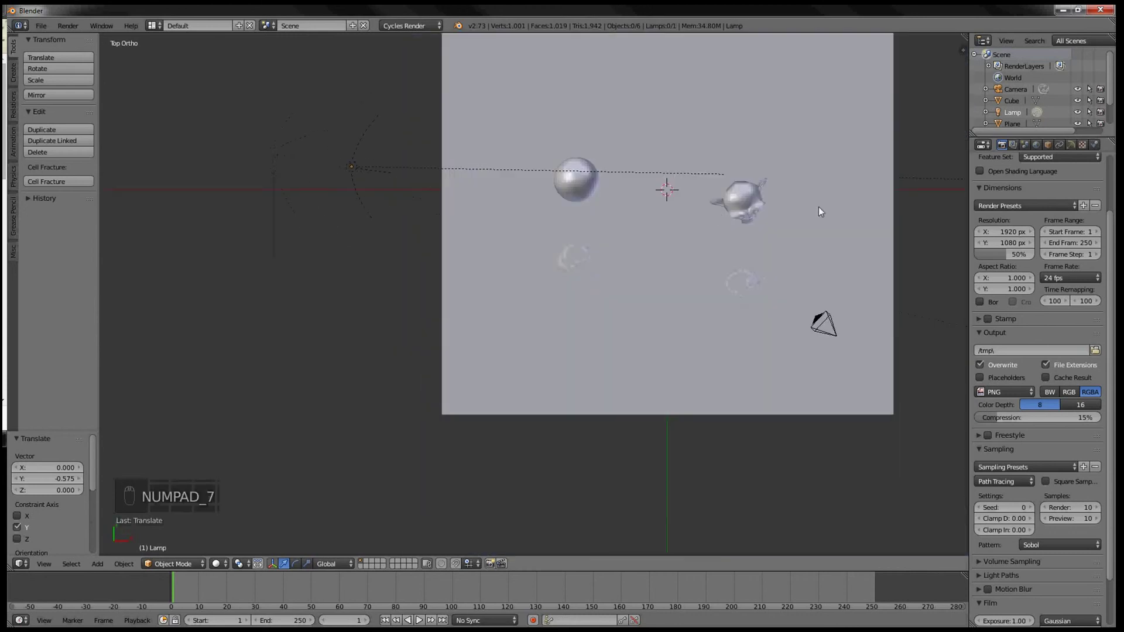
pyautogui.keyDown('shift'); pyautogui.moveTo(820, 211); pyautogui.dragTo(711, 264, button='middle'); pyautogui.keyUp('shift')
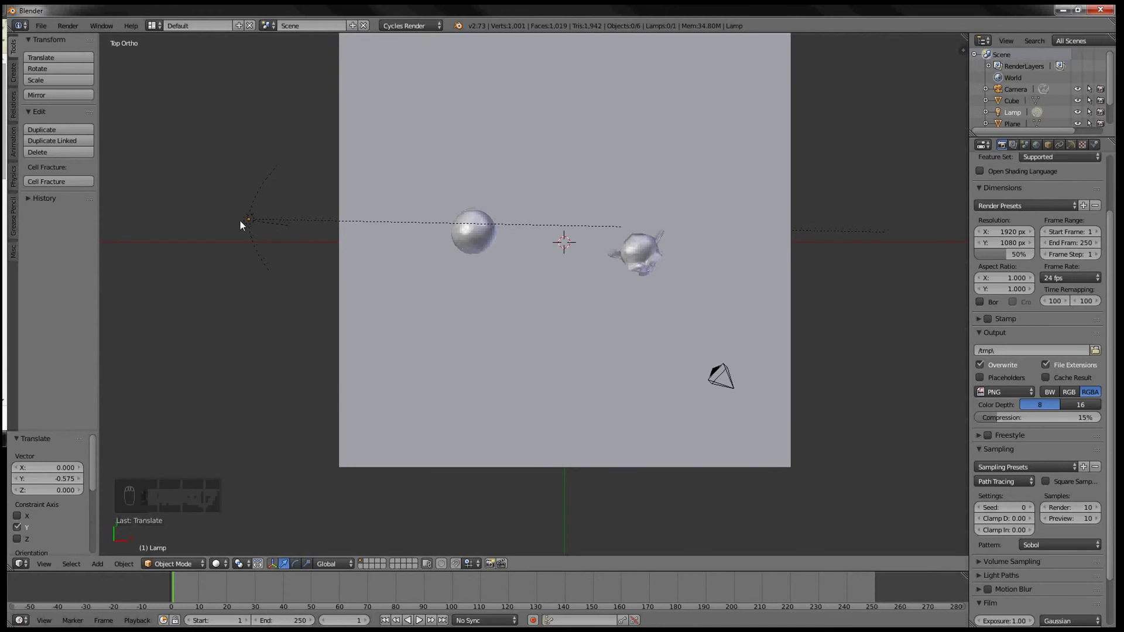
pyautogui.scroll(1, 509, 170)
pyautogui.keyDown('shift'); pyautogui.moveTo(548, 144); pyautogui.dragTo(542, 223, button='middle'); pyautogui.keyUp('shift')
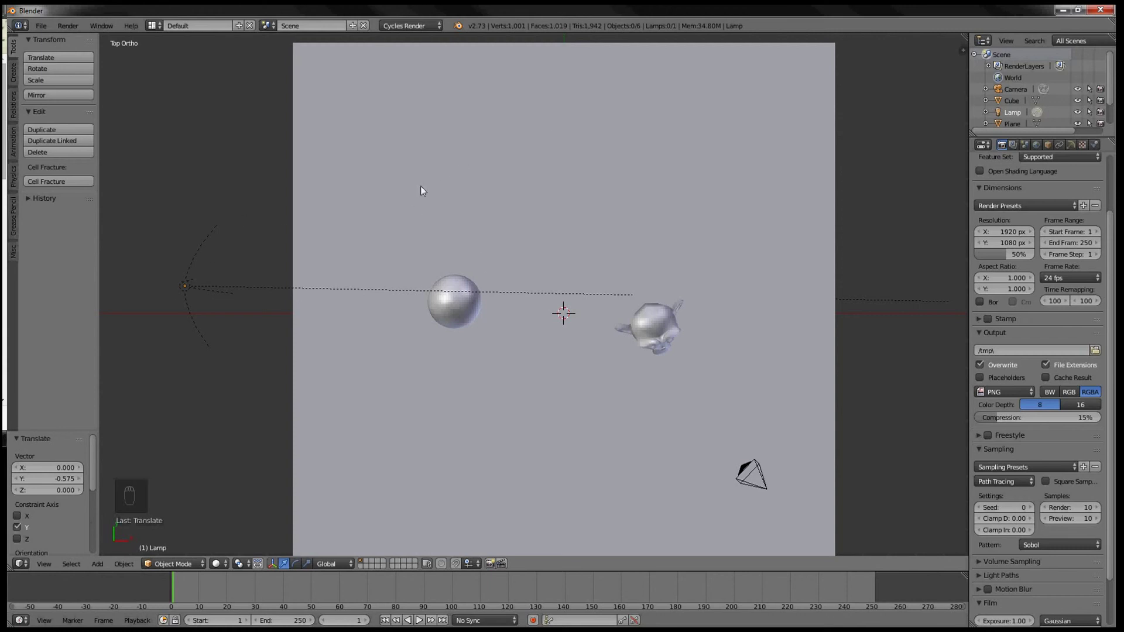
pyautogui.rightClick(183, 286)
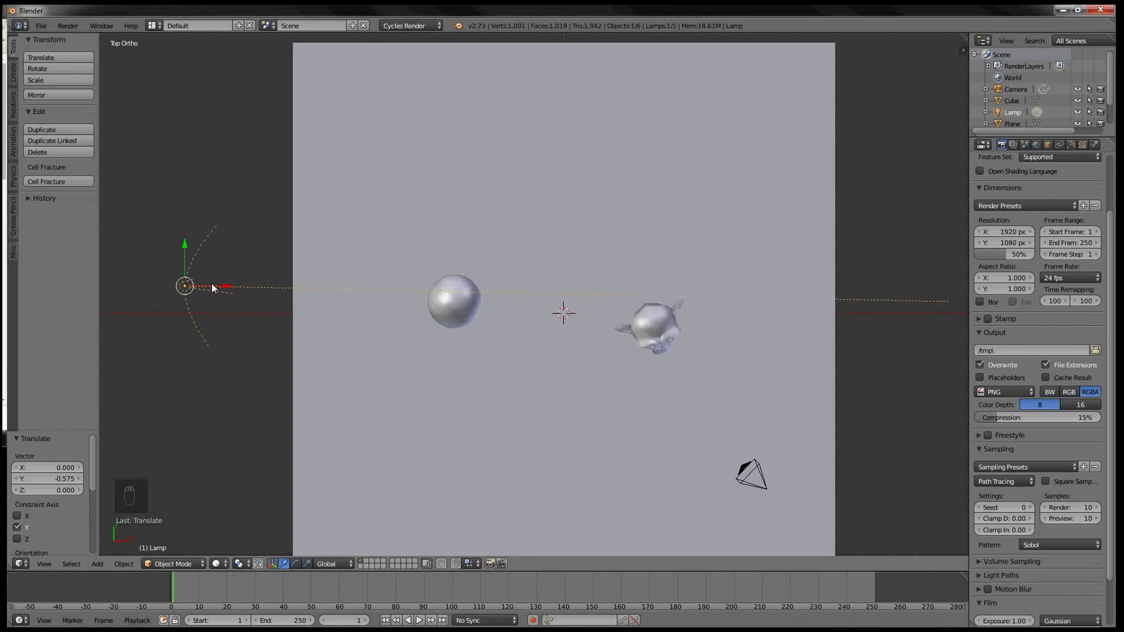
pyautogui.hotkey('shift', 'd')
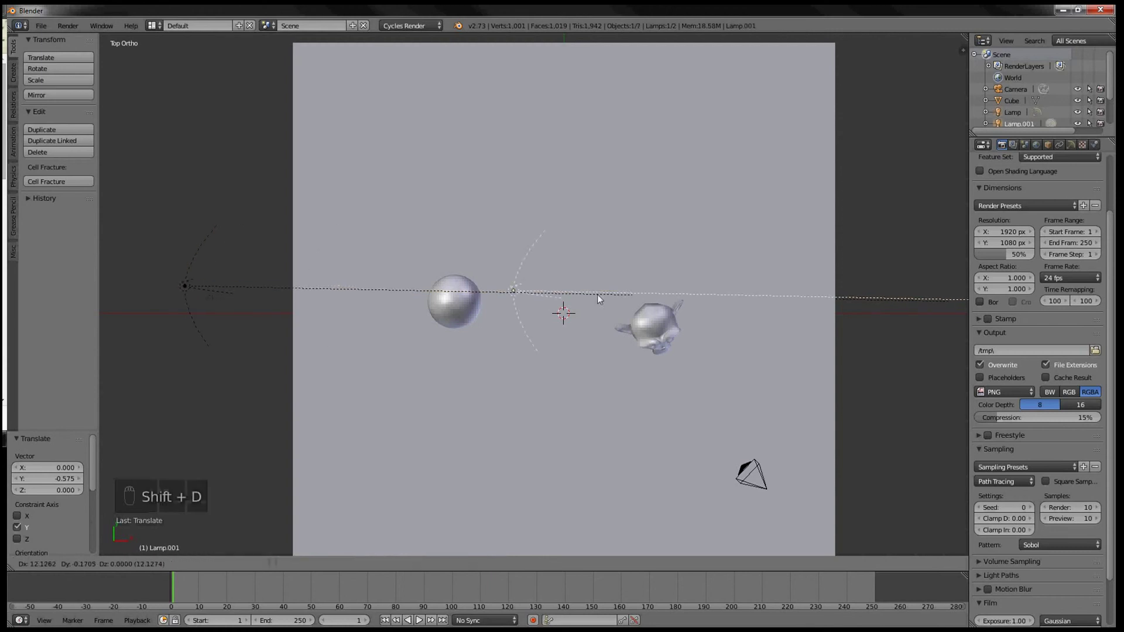
pyautogui.click(955, 296)
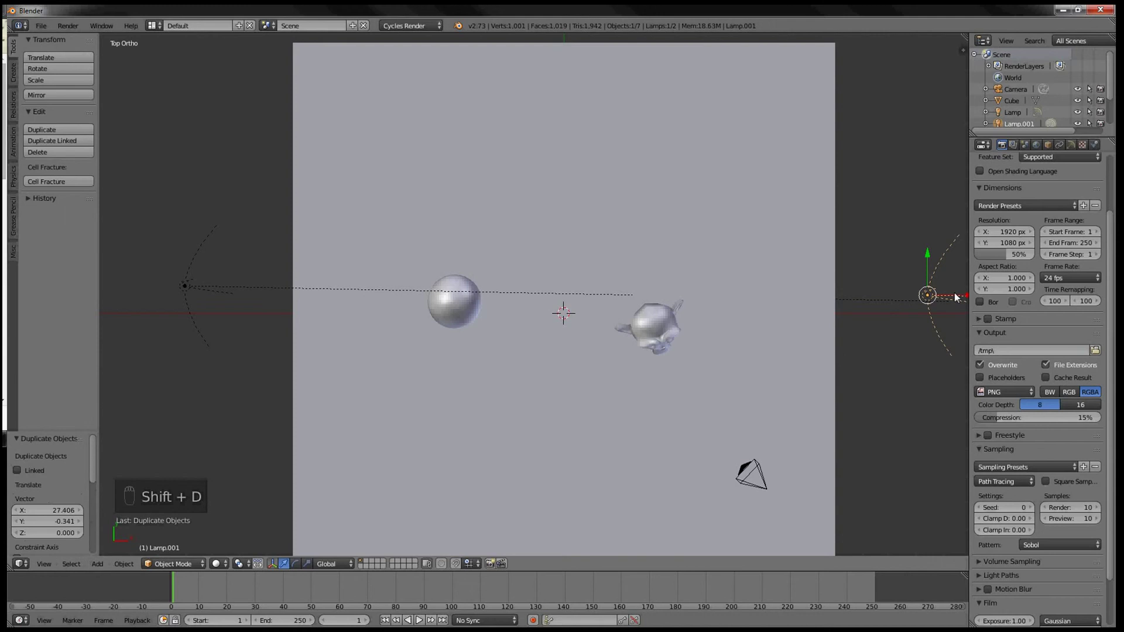
# Step: Rotate the duplicated lamp about -183° to face the objects, and check its aim from the front, right and top views
pyautogui.press('r')
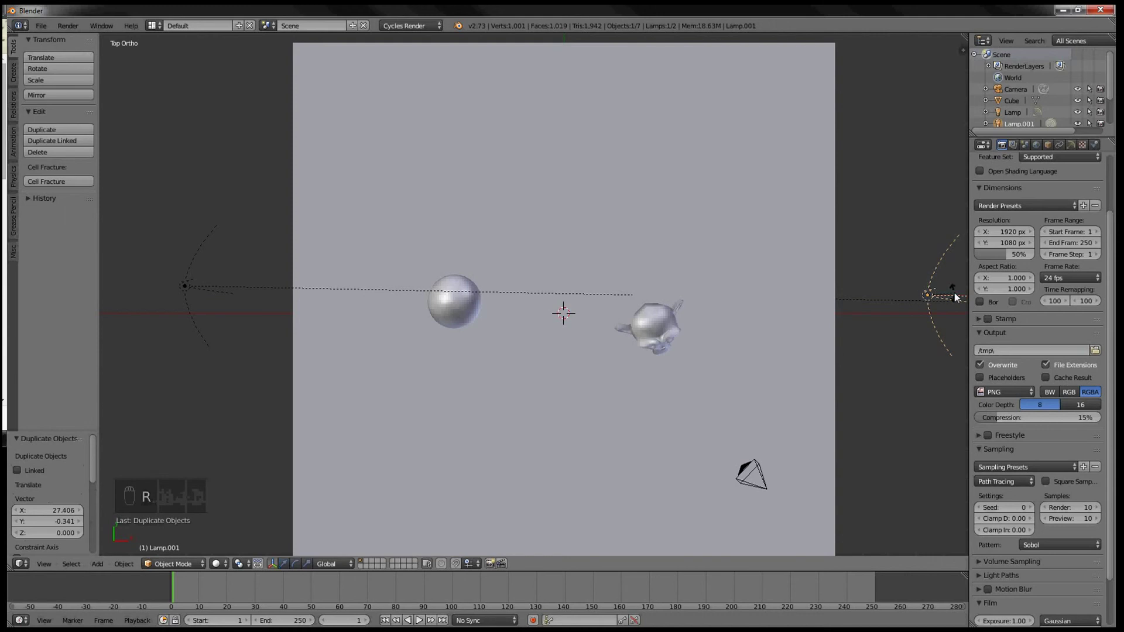
pyautogui.click(828, 309)
pyautogui.press('KP_1')
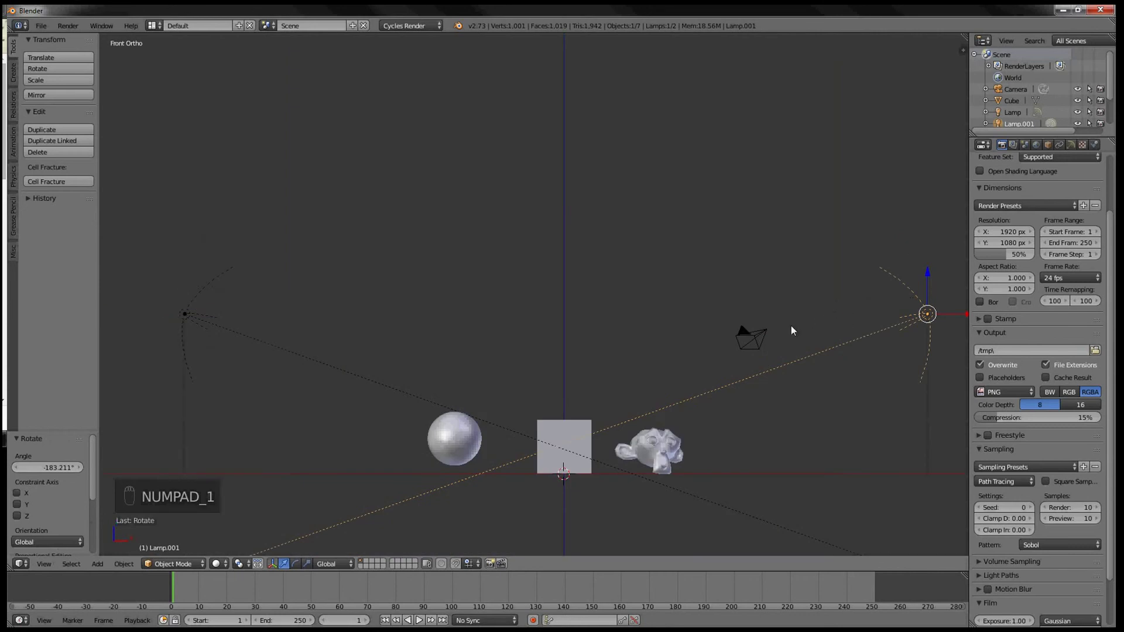
pyautogui.press('KP_3')
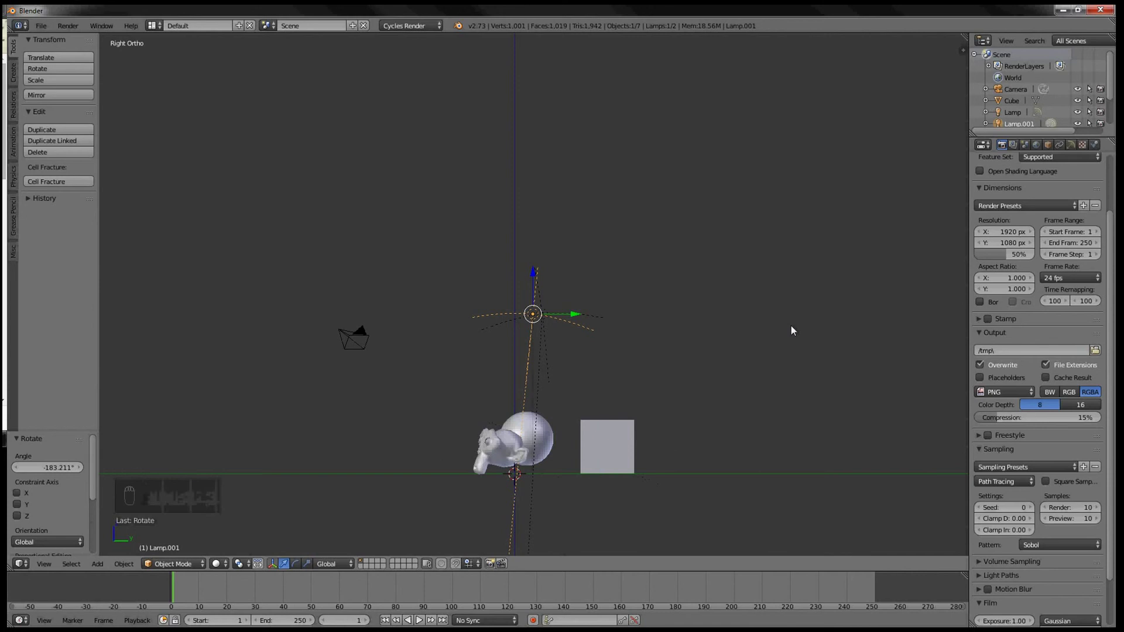
pyautogui.press('KP_1')
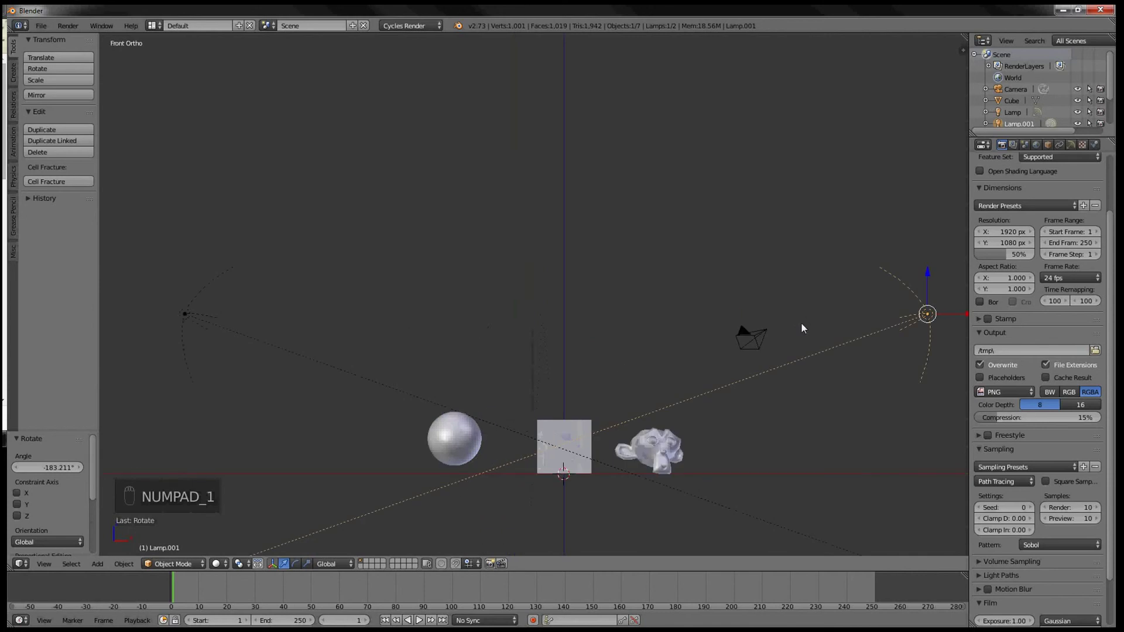
pyautogui.press('KP_7')
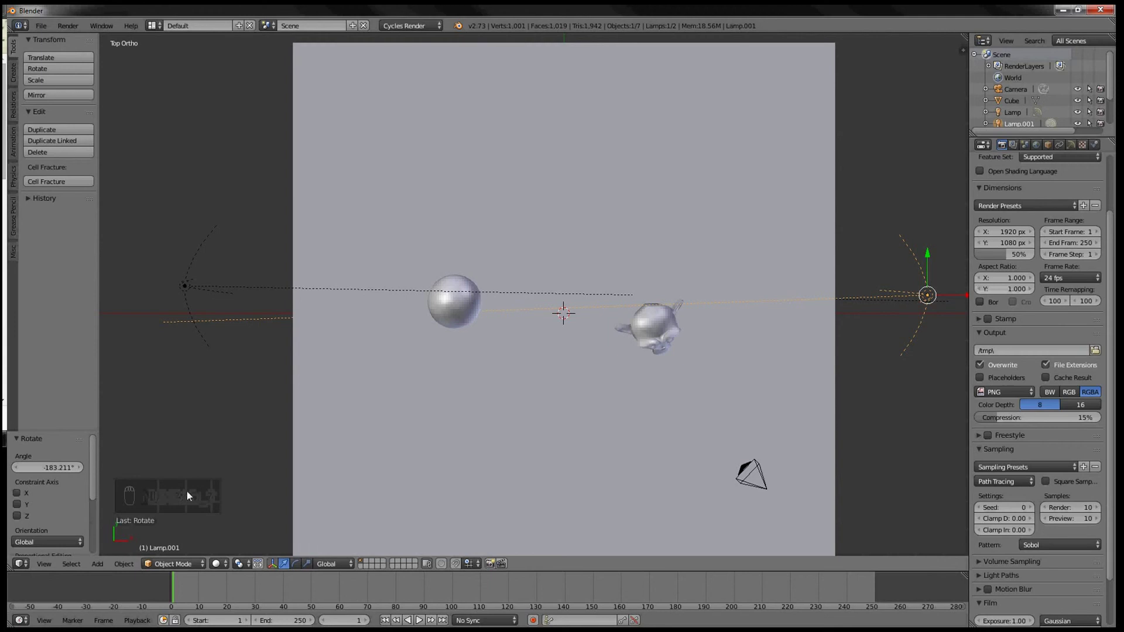
pyautogui.click(52, 563)
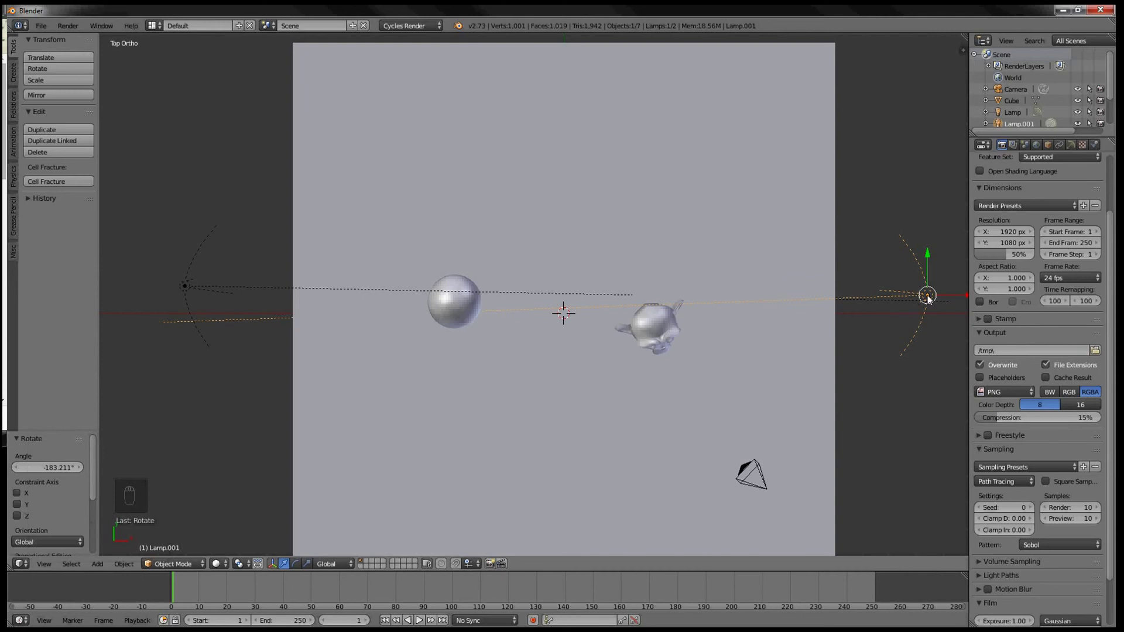
# Step: Duplicate that lamp to the back edge of the plane, about -12.6 in X and 9.2 in Y, and rotate it about -85° toward the objects
pyautogui.hotkey('shift', 'd')
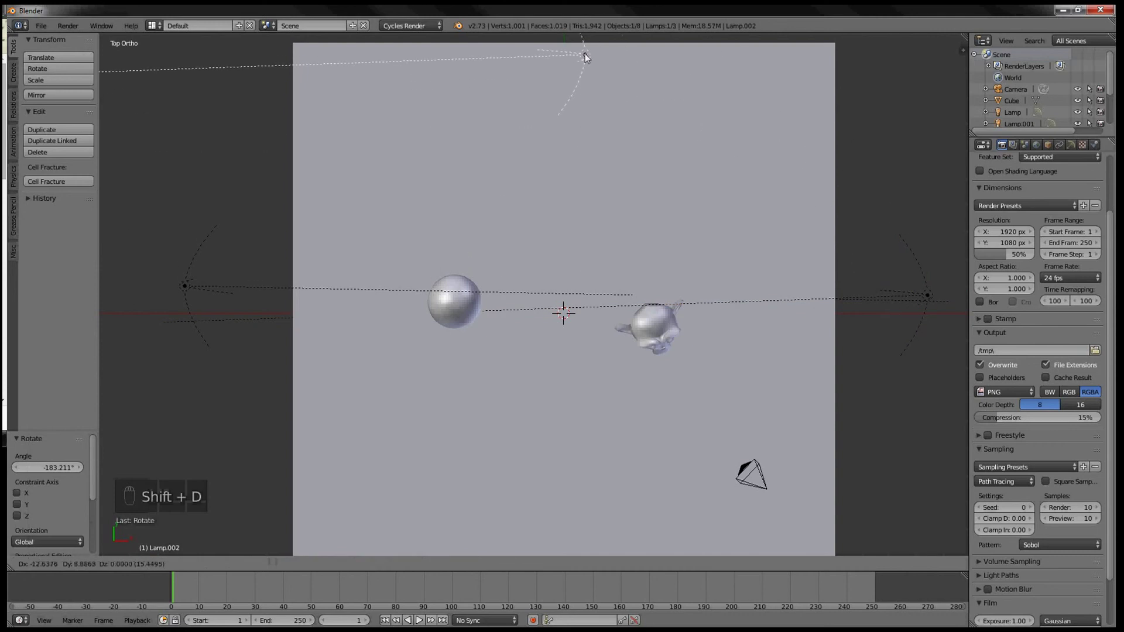
pyautogui.click(585, 46)
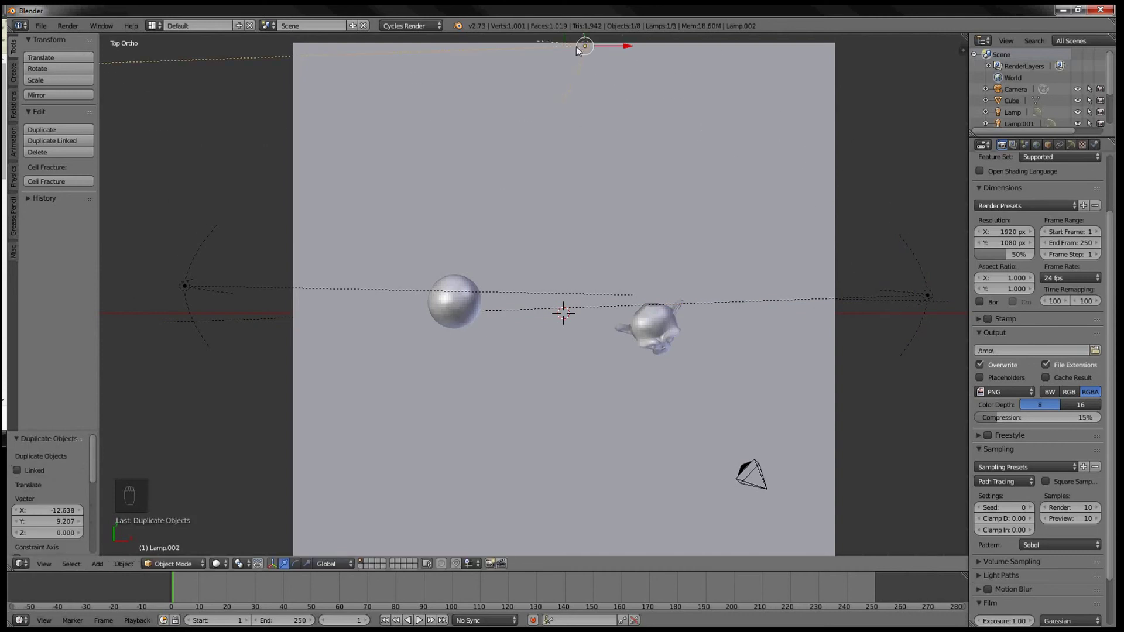
pyautogui.press('r')
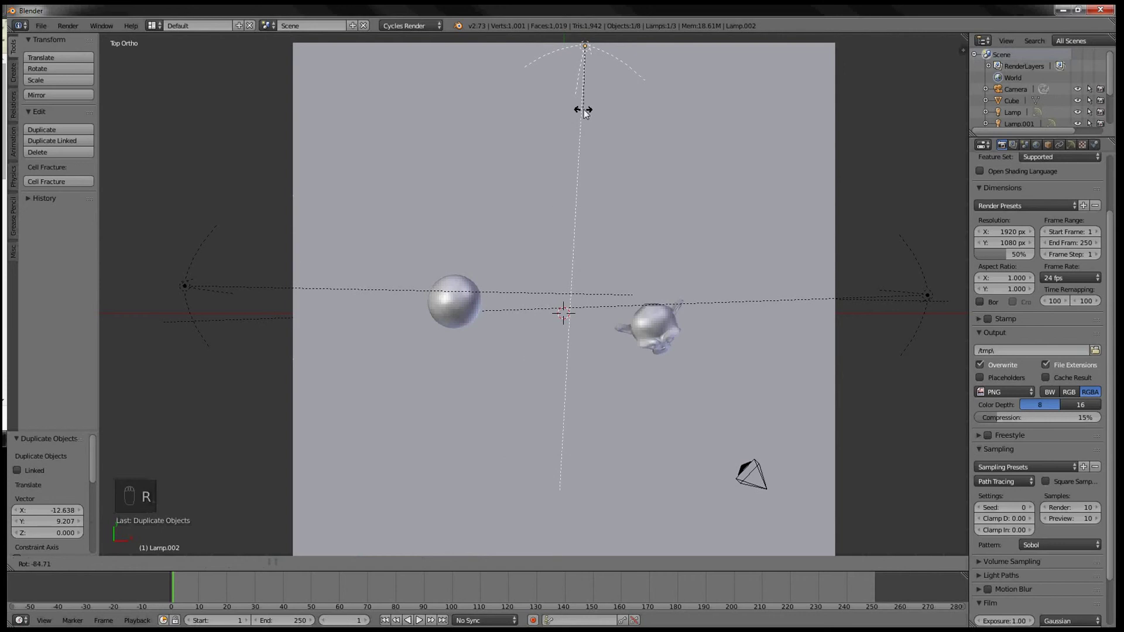
pyautogui.click(584, 110)
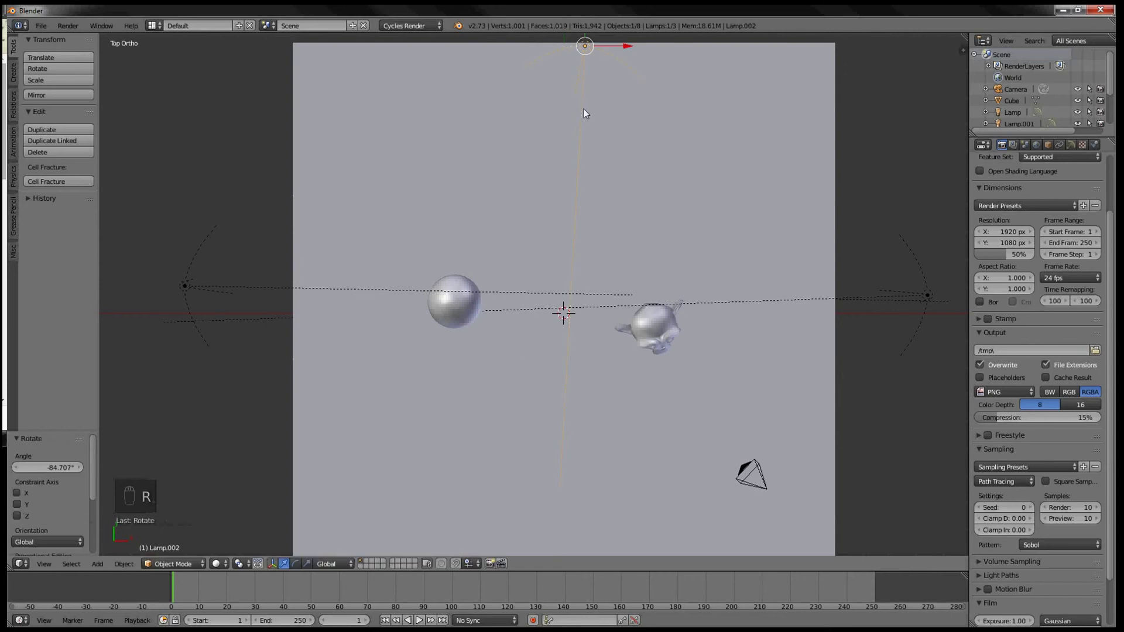
# Step: Rename the lamp behind the objects as back
pyautogui.middleClick(743, 184)
pyautogui.moveTo(742, 185); pyautogui.dragTo(699, 113, button='middle')
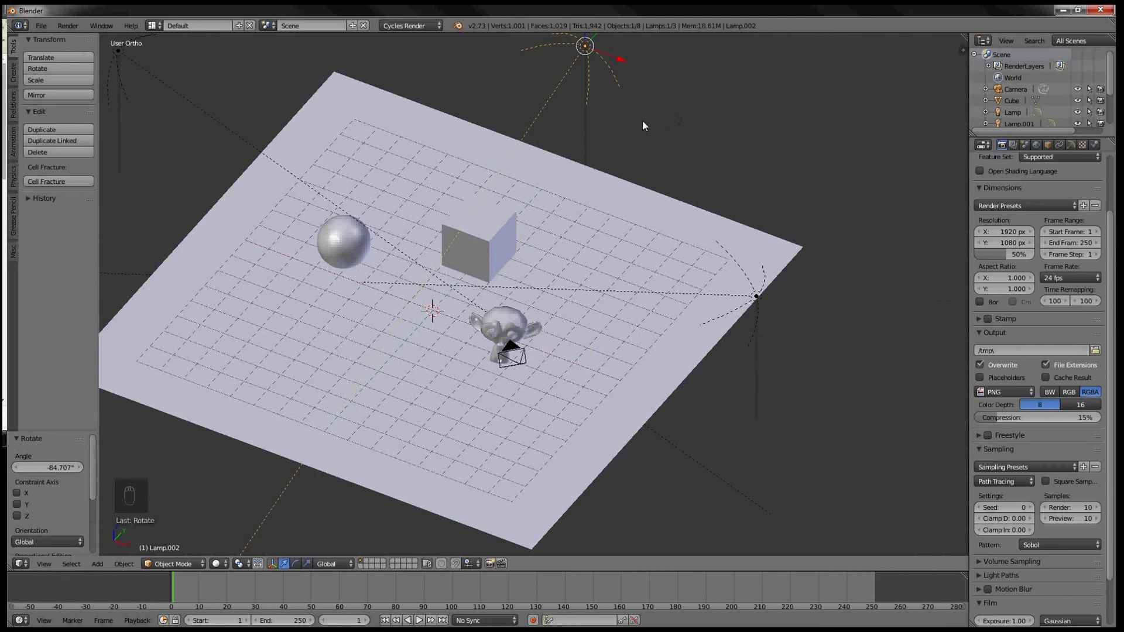
pyautogui.click(1049, 146)
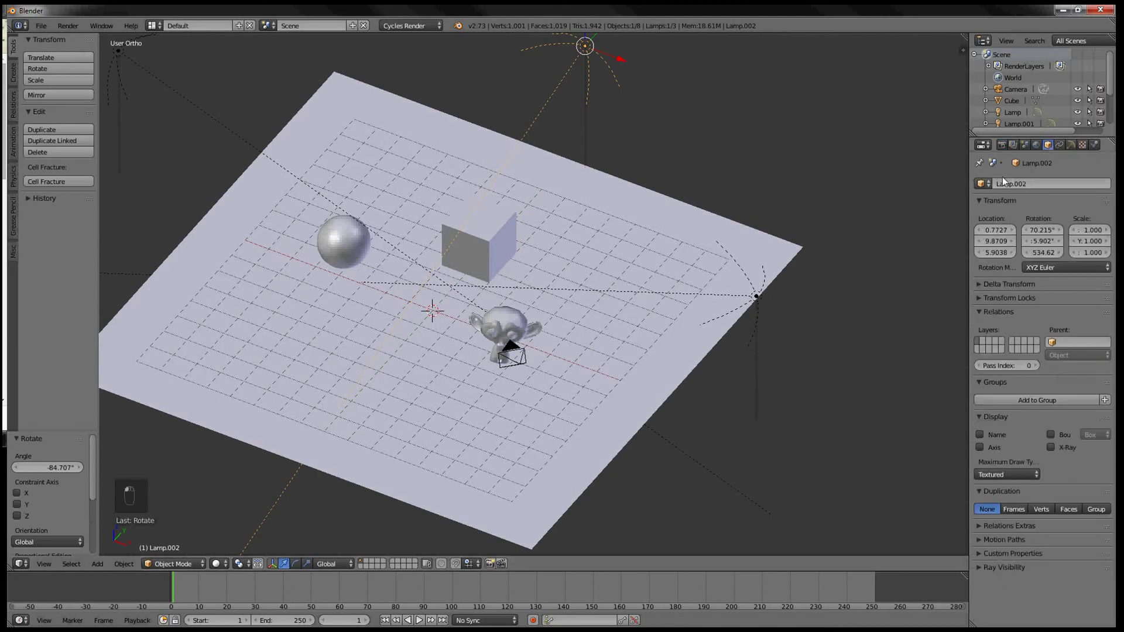
pyautogui.click(1023, 184)
pyautogui.write('back')
pyautogui.press('Return')
# Step: Select the first duplicated lamp, opposite the original one, and rename it as fill
pyautogui.rightClick(751, 297)
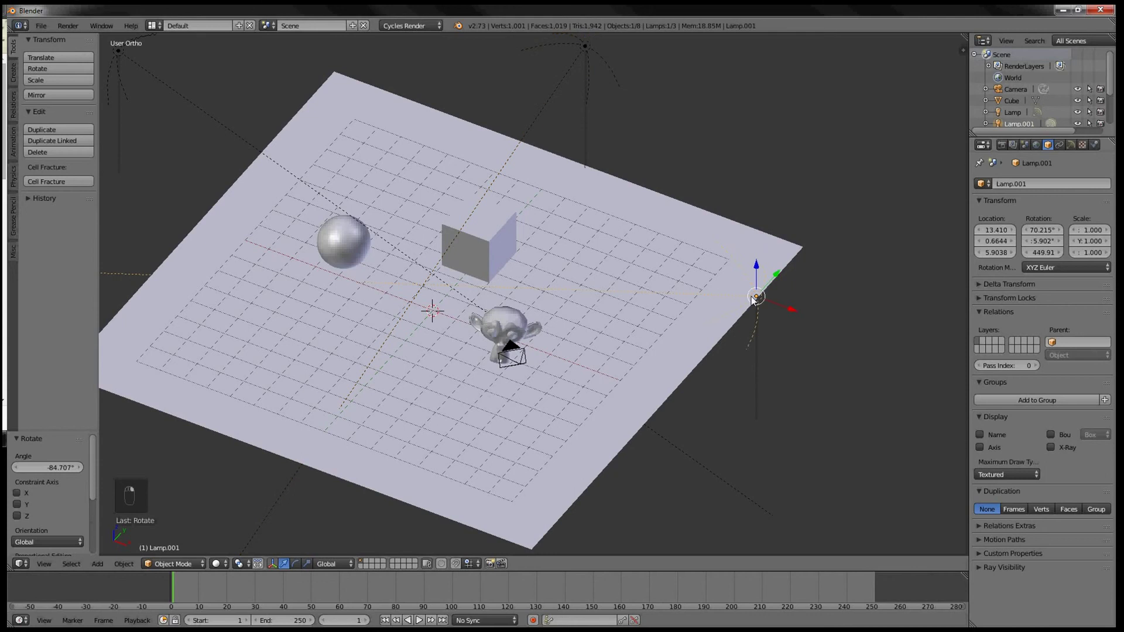
pyautogui.click(1011, 185)
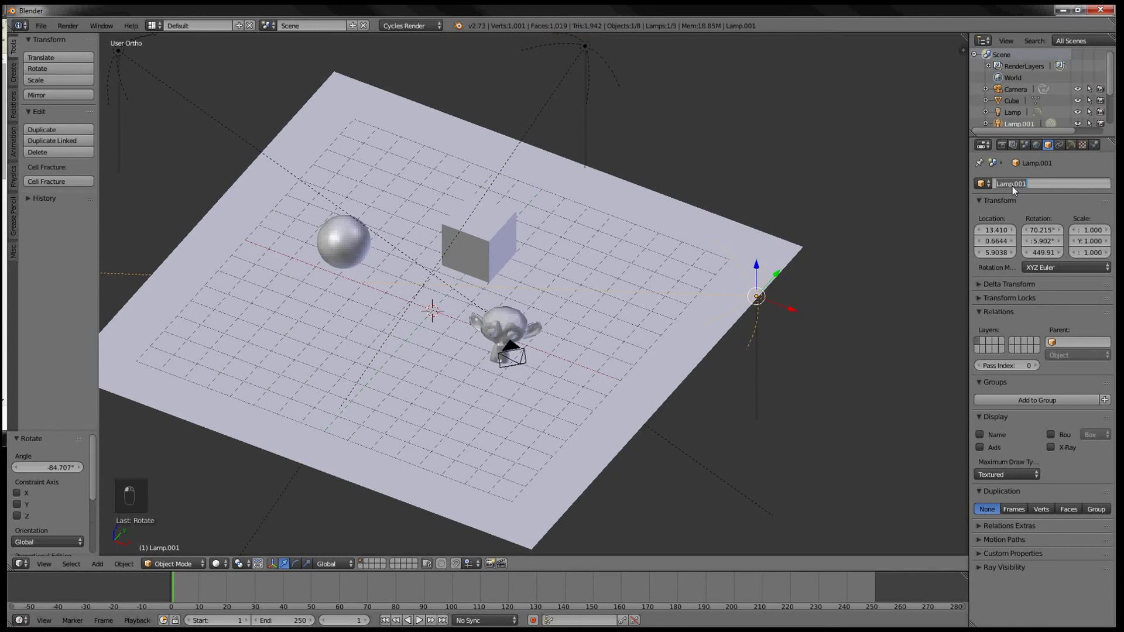
pyautogui.write('fill')
pyautogui.rightClick(122, 56)
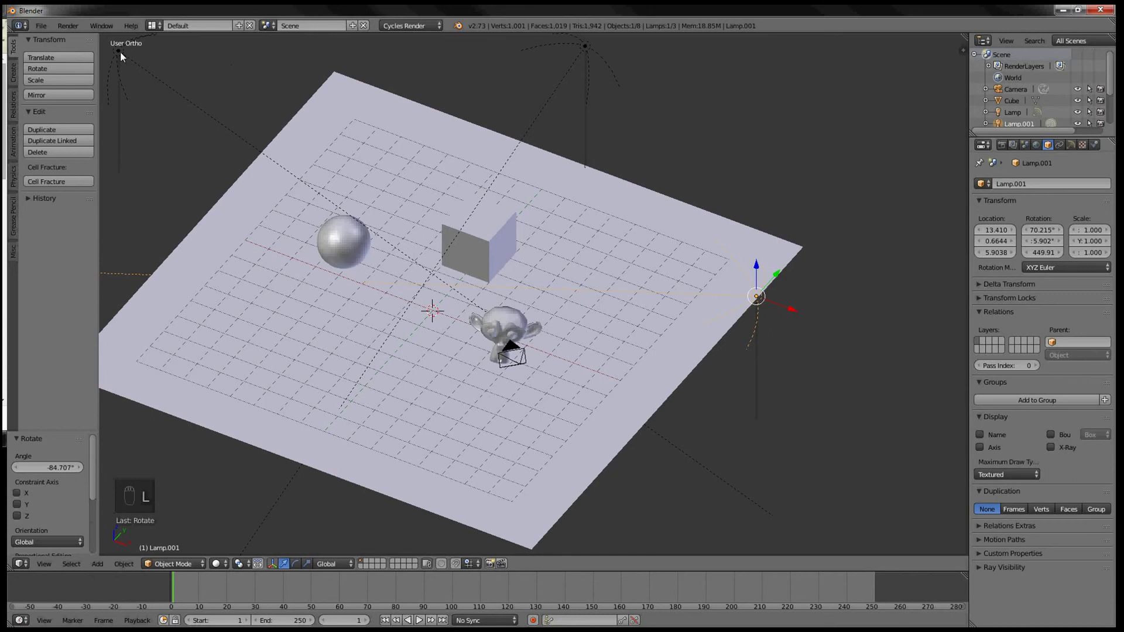
pyautogui.click(1035, 183)
pyautogui.write('fill')
pyautogui.press('Return')
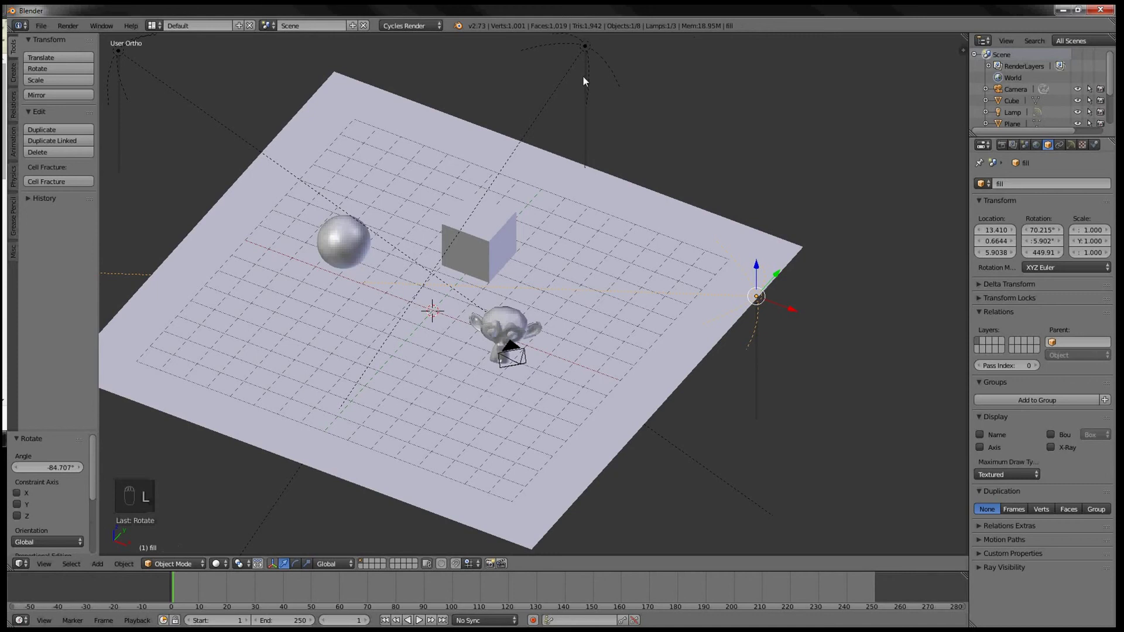
# Step: Select the original lamp on the sphere's side of the plane and rename it as key
pyautogui.click(586, 48)
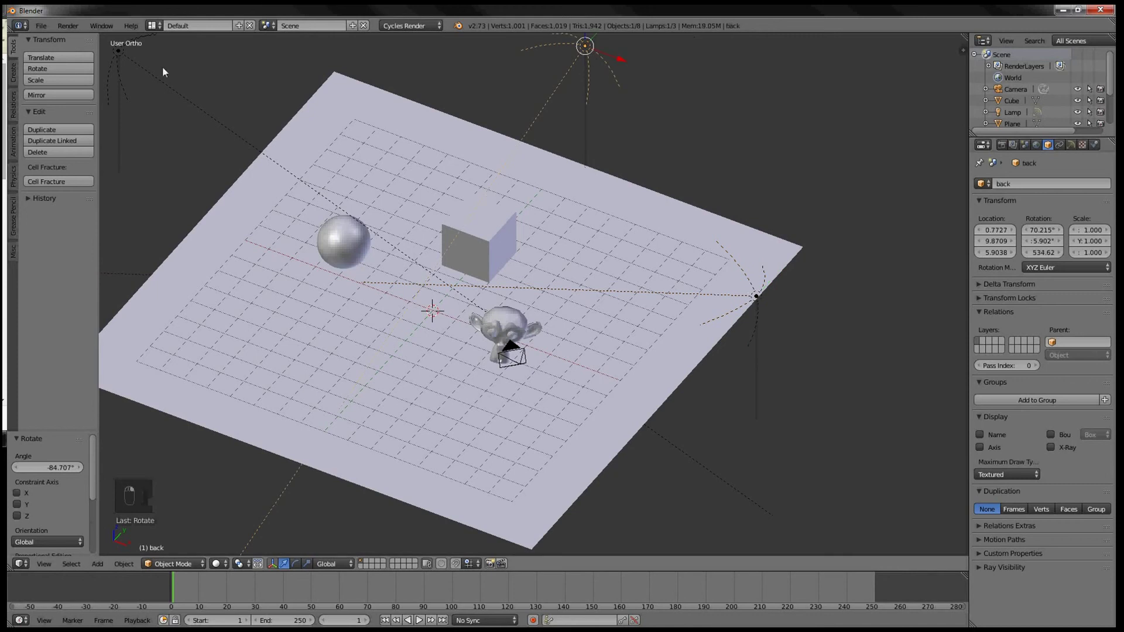
pyautogui.click(124, 51)
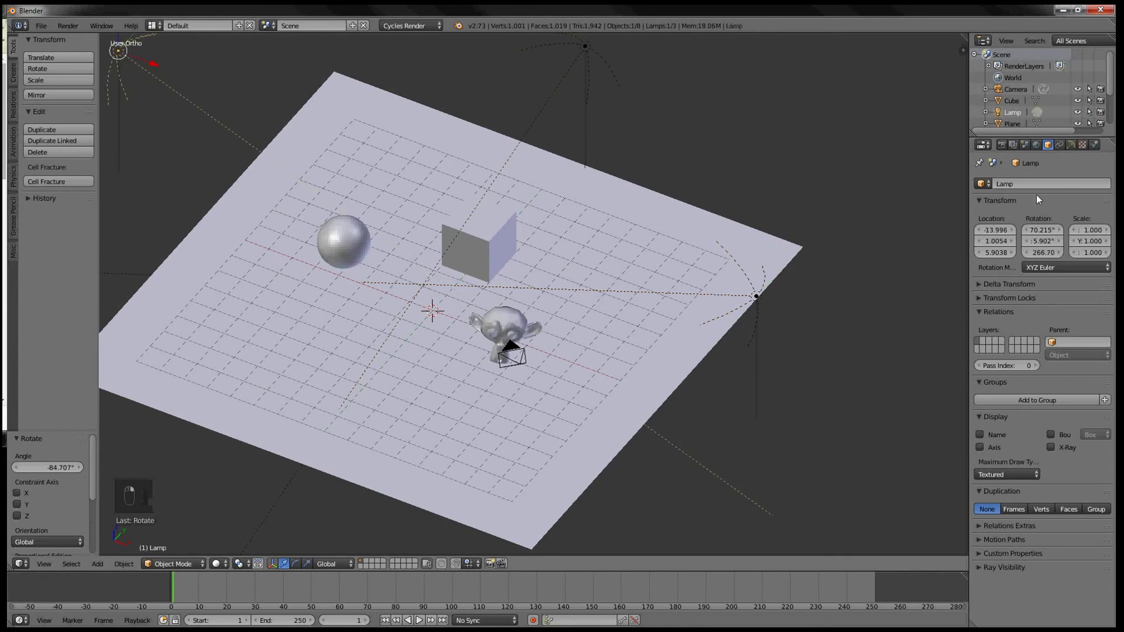
pyautogui.click(1018, 183)
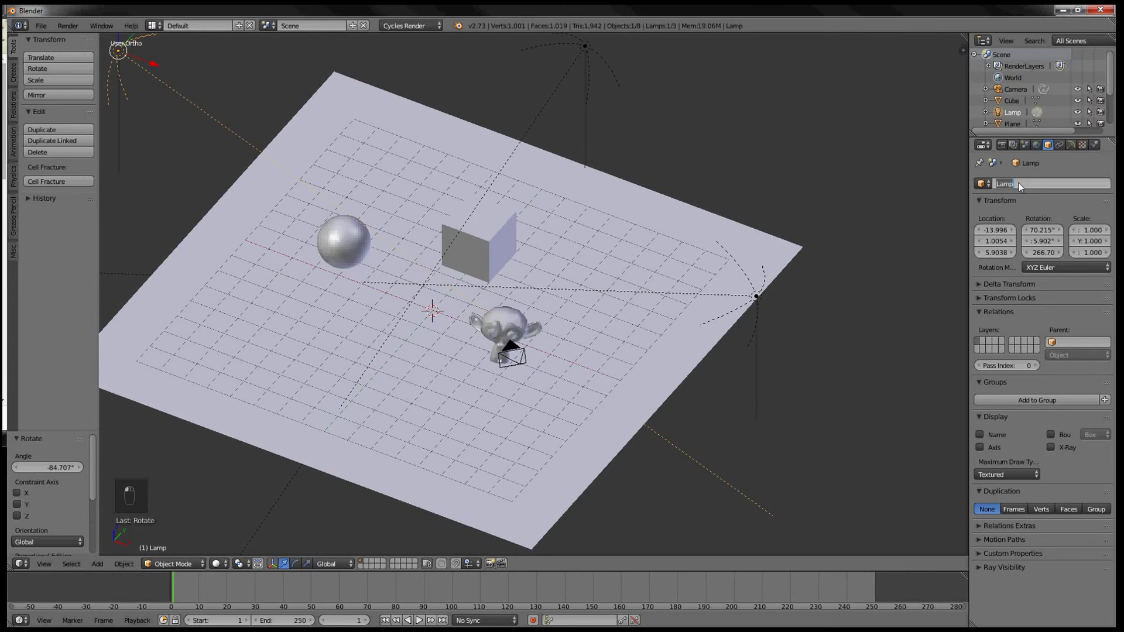
pyautogui.write('key')
pyautogui.press('Return')
# Step: Set the emission strength of the fill lamp to 3
pyautogui.rightClick(757, 297)
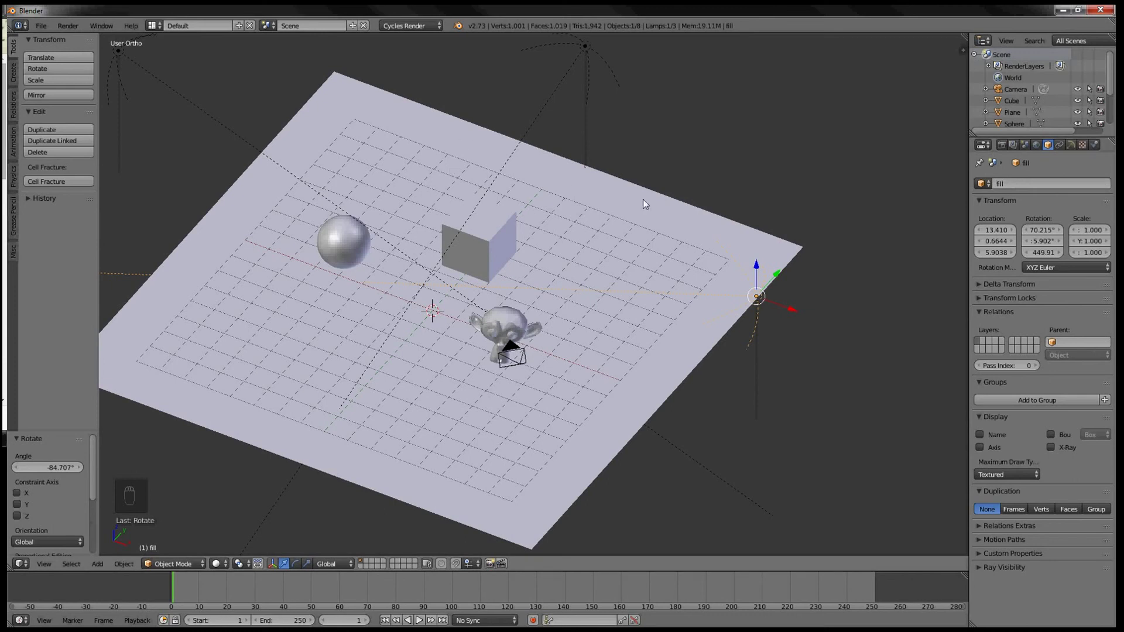
pyautogui.rightClick(118, 59)
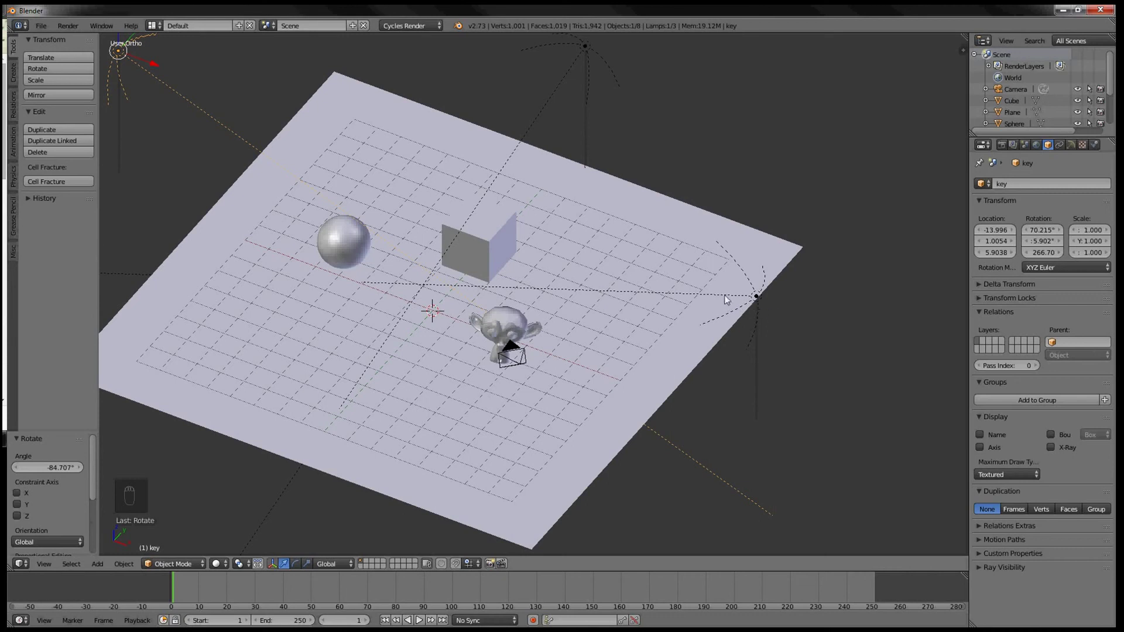
pyautogui.rightClick(747, 299)
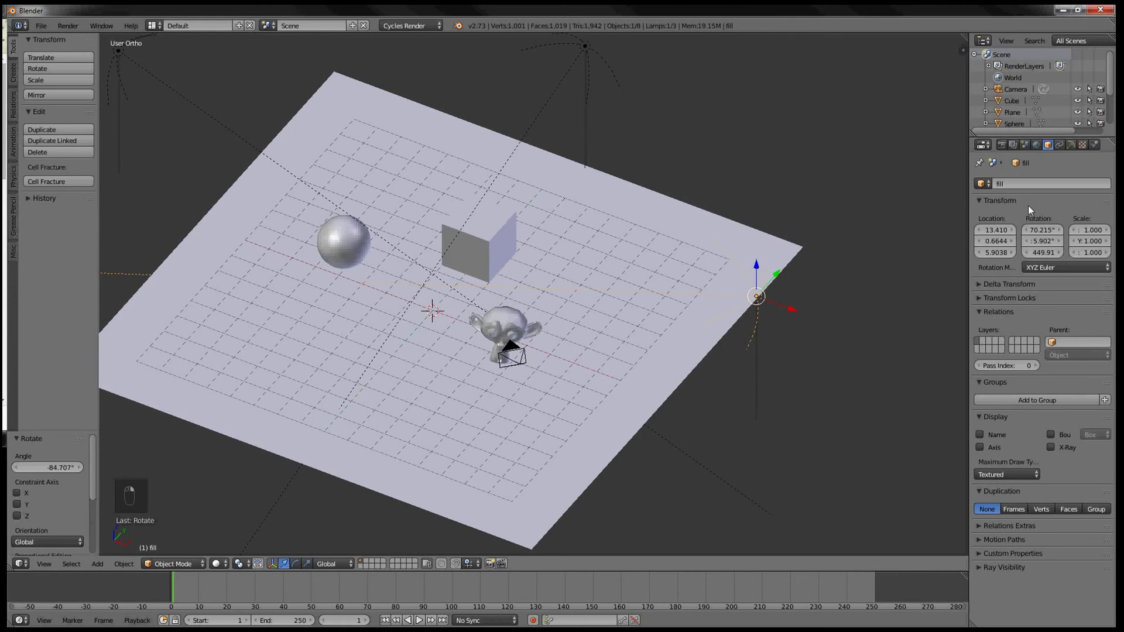
pyautogui.click(1070, 144)
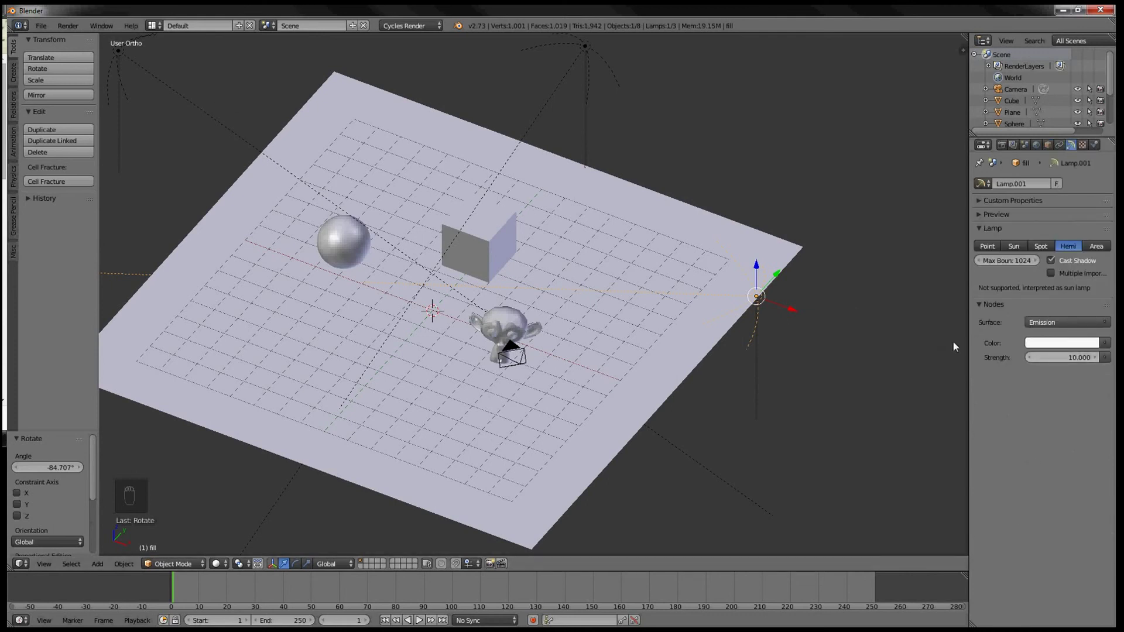
pyautogui.click(1080, 359)
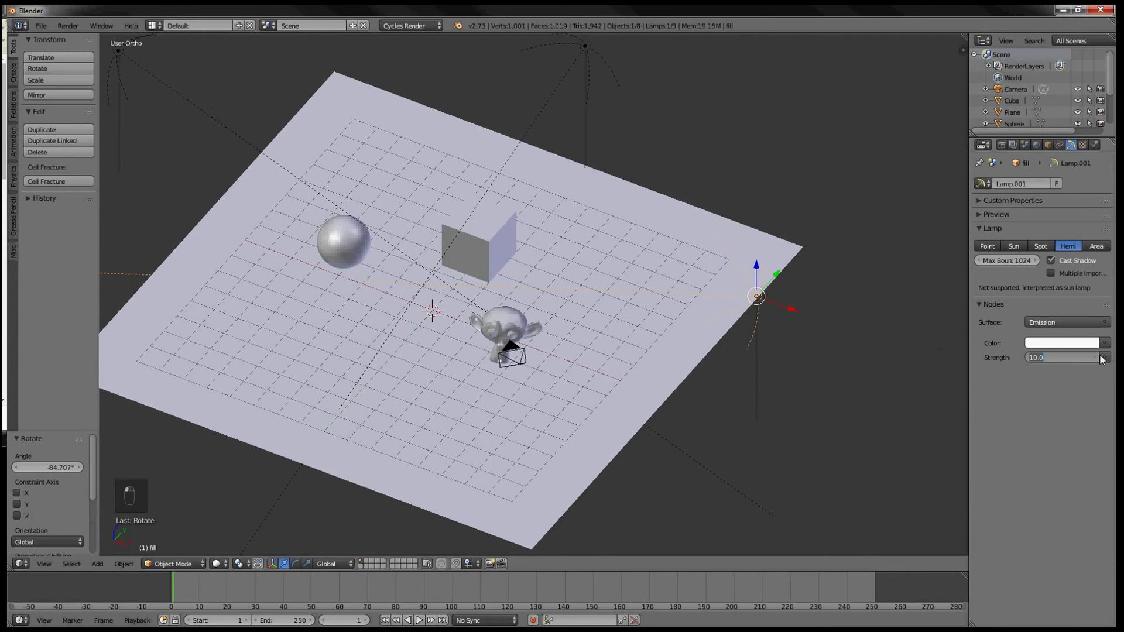
pyautogui.write('3')
pyautogui.press('Return')
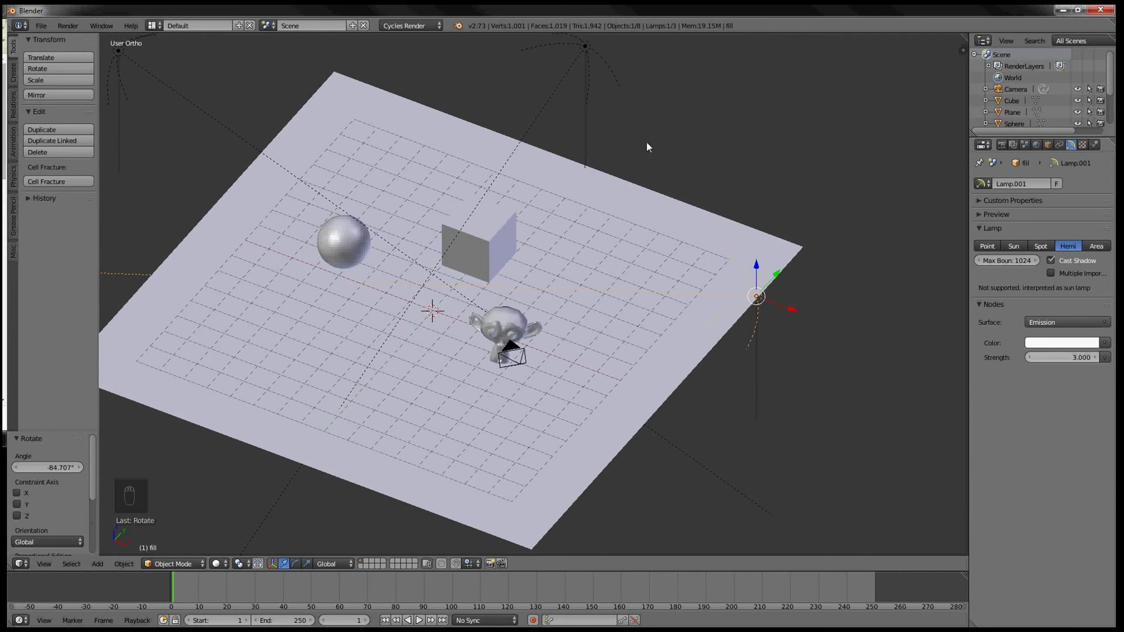
# Step: Set the emission strength of the back lamp to 5 and view the scene through the camera
pyautogui.rightClick(588, 59)
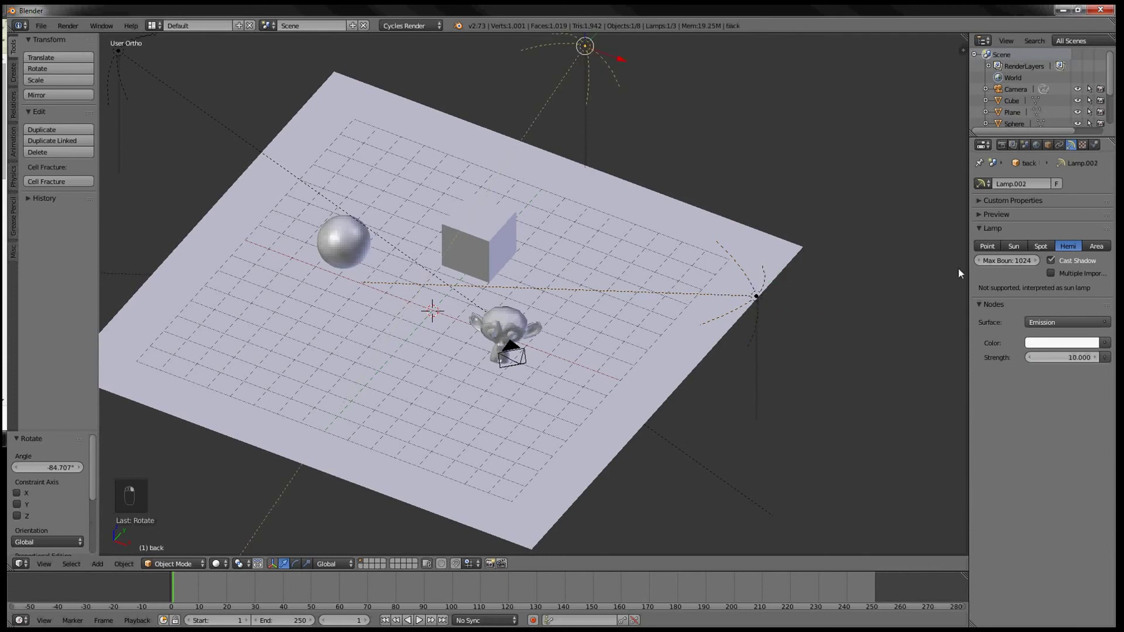
pyautogui.click(1068, 357)
pyautogui.press('Return')
pyautogui.press('KP_0')
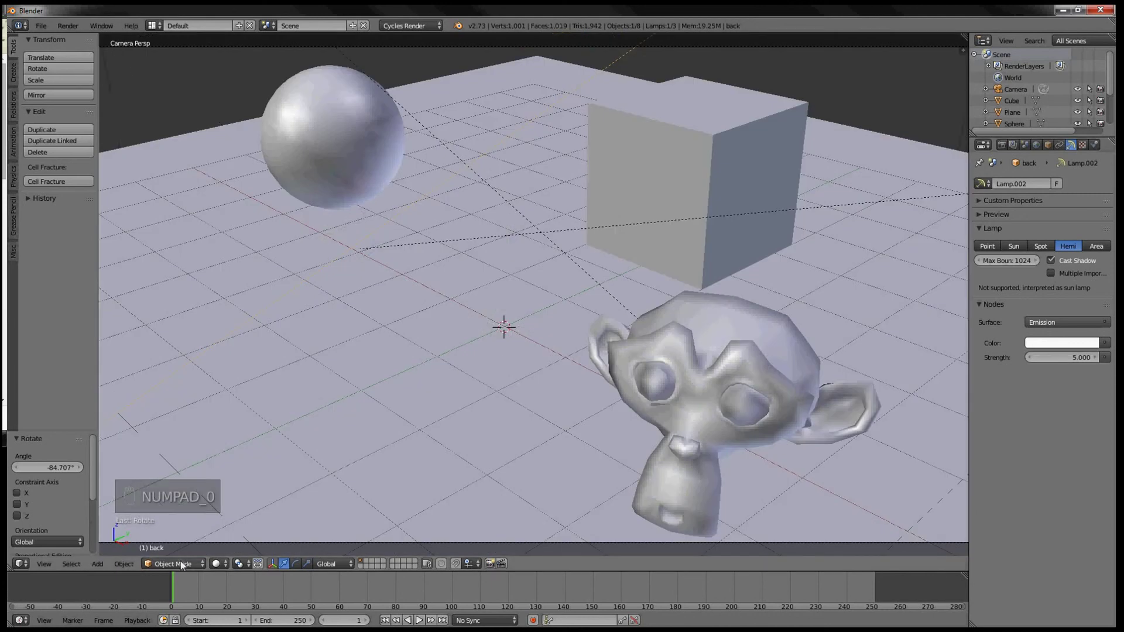
# Step: Preview the camera view in rendered shading, and return to solid shading
pyautogui.click(217, 564)
pyautogui.click(221, 478)
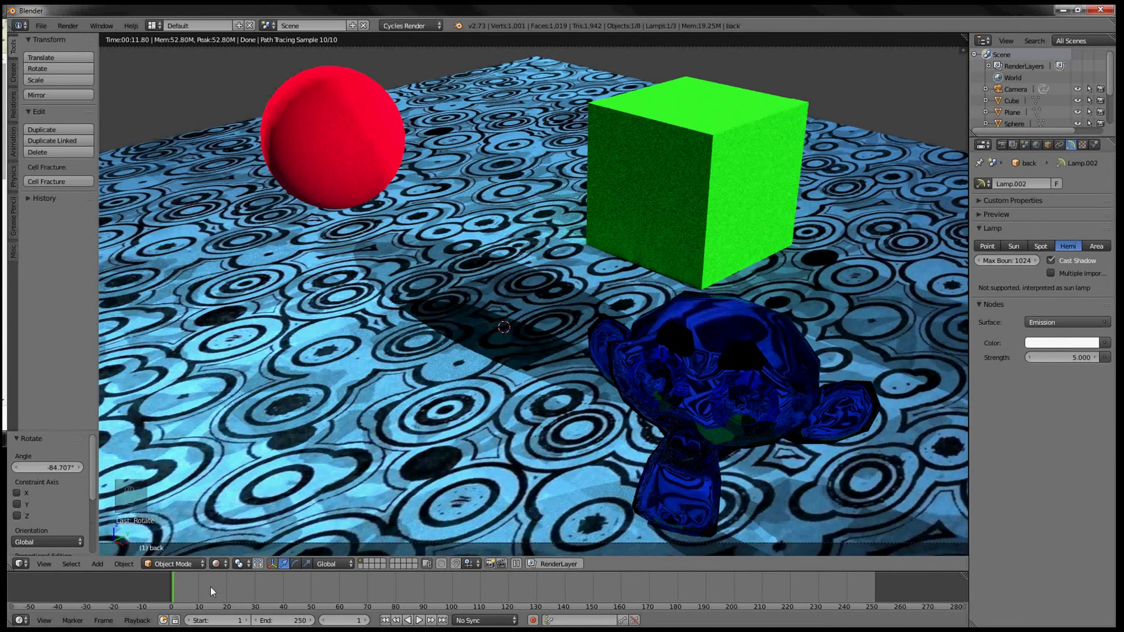
pyautogui.click(218, 566)
pyautogui.click(238, 522)
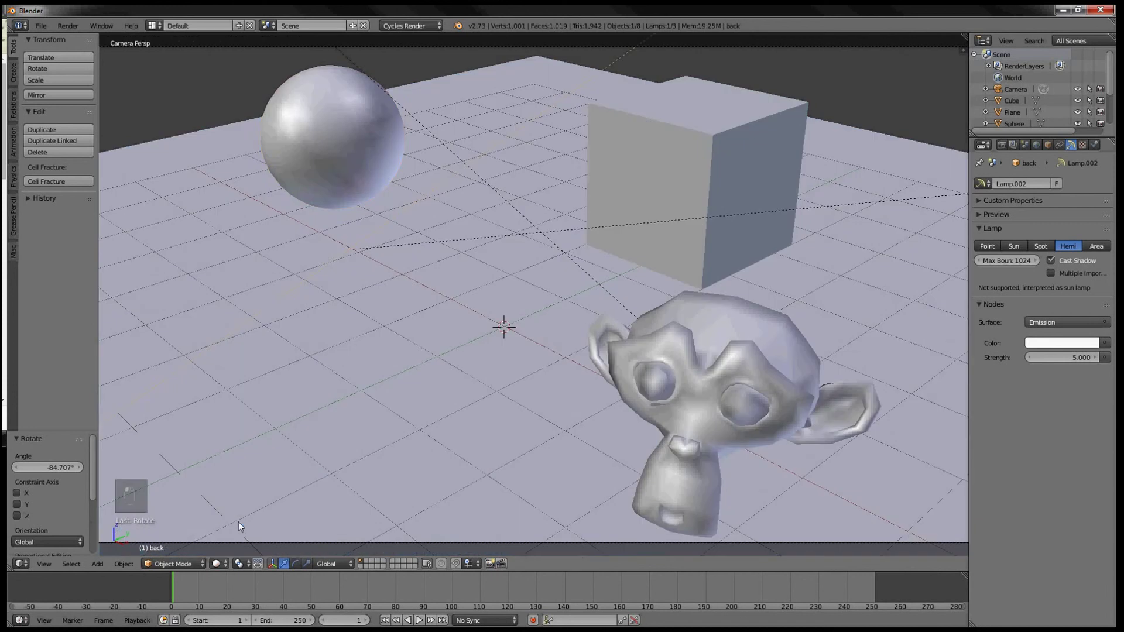
# Step: Move the sphere farther from the cube and lower it by about 0.34, and move the cube about 1.63 along Y
pyautogui.rightClick(346, 126)
pyautogui.moveTo(359, 132); pyautogui.dragTo(178, 140)
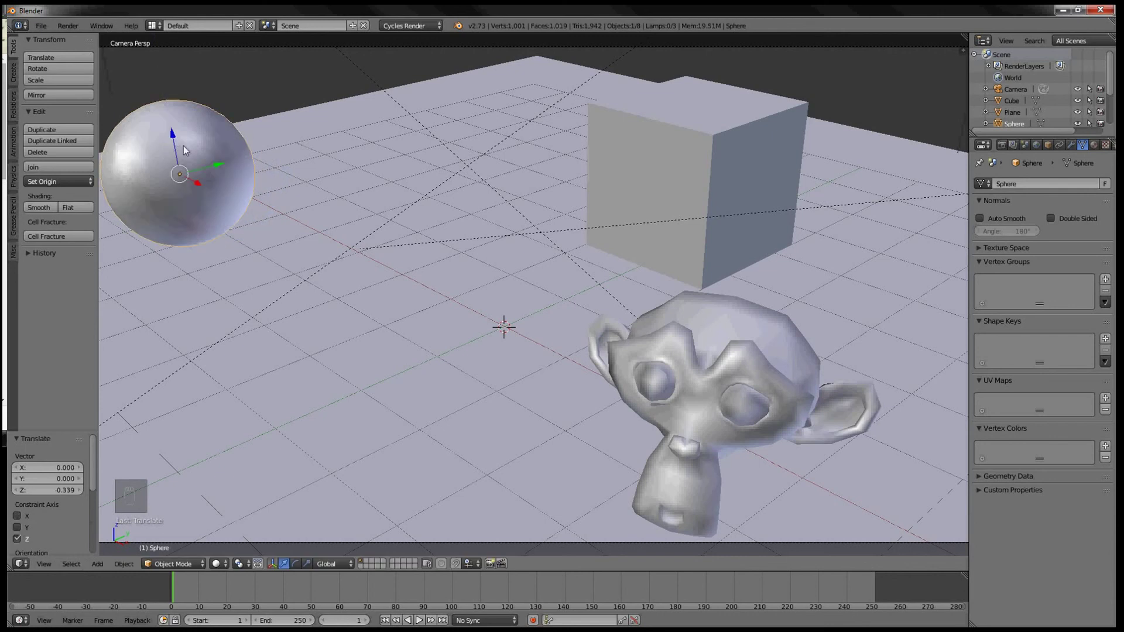
pyautogui.click(707, 179)
pyautogui.moveTo(713, 185); pyautogui.dragTo(764, 121)
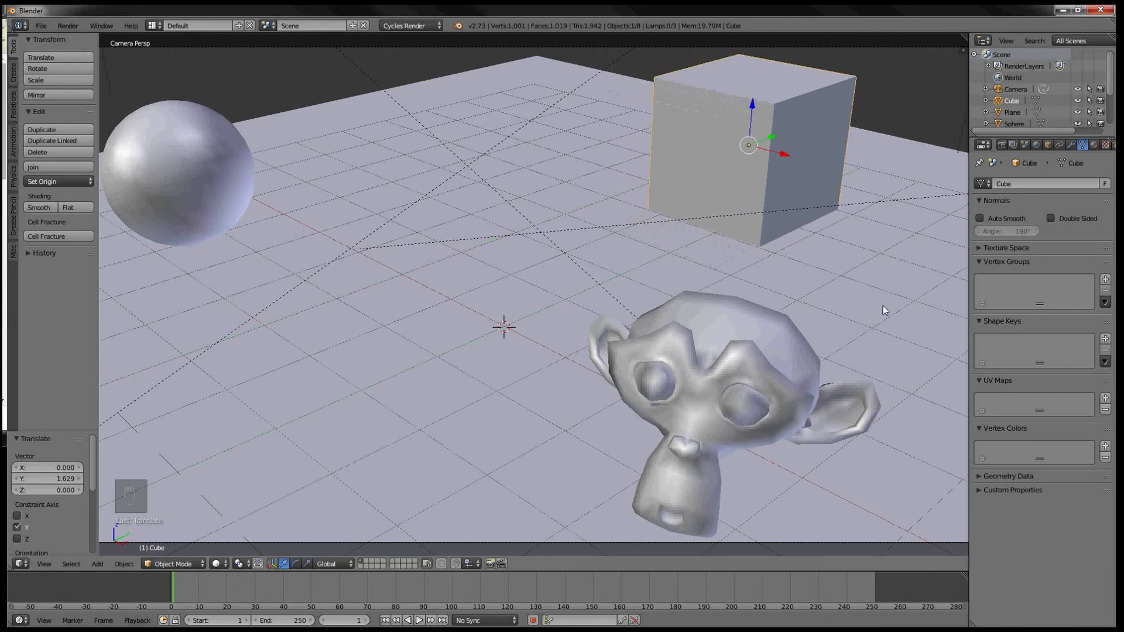
# Step: Switch the viewport to rendered shading and turn off shadow casting for the back lamp
pyautogui.click(216, 564)
pyautogui.click(239, 490)
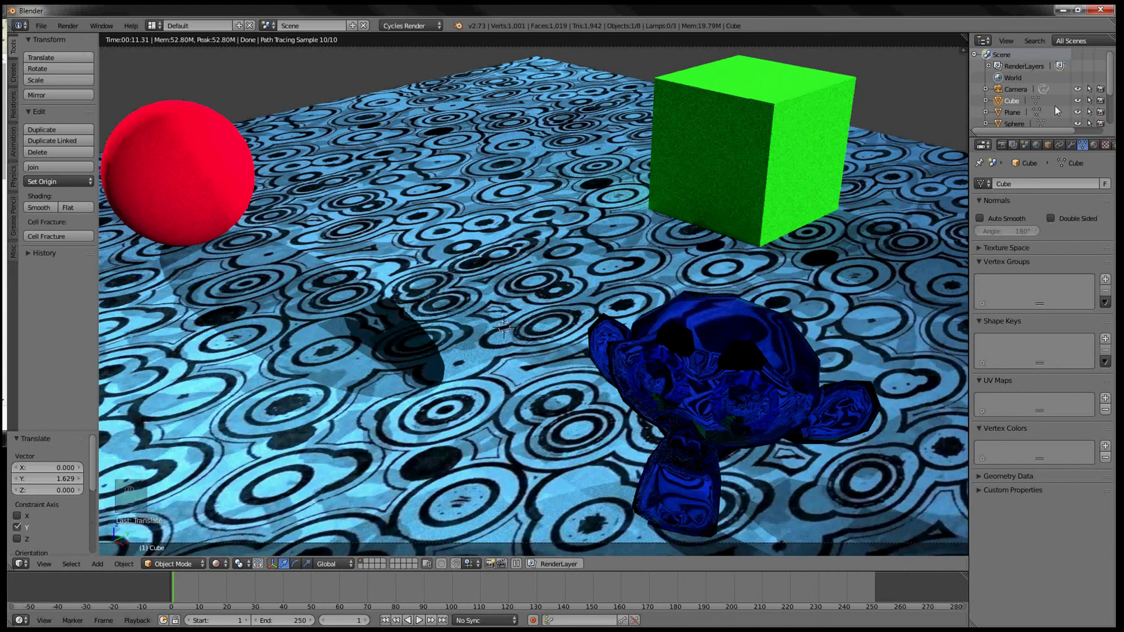
pyautogui.scroll(-4, 1017, 94)
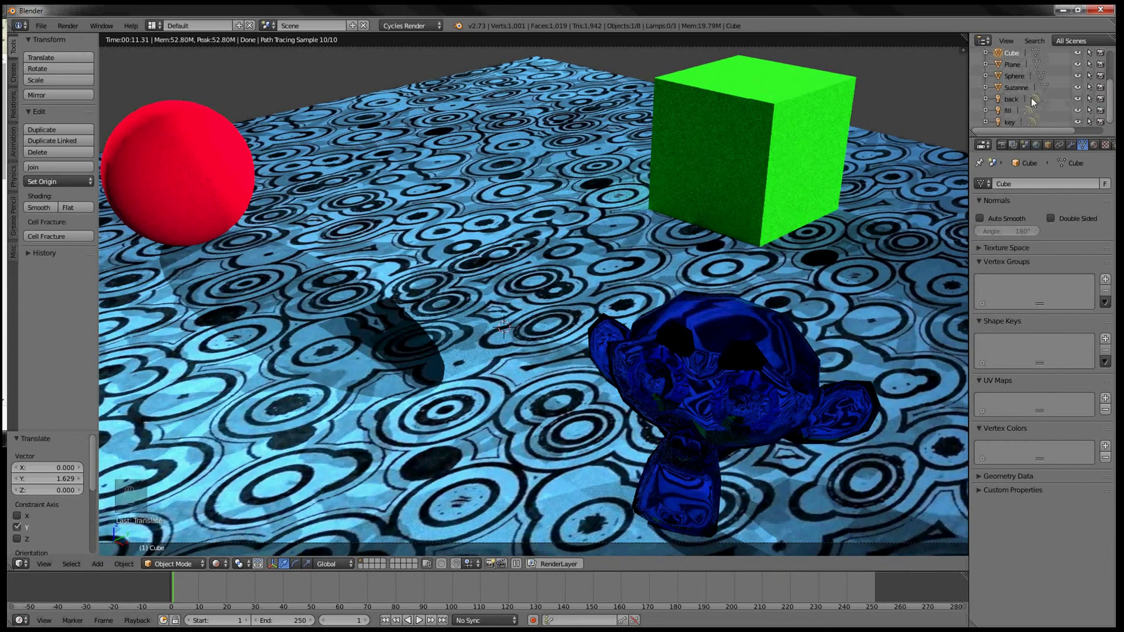
pyautogui.click(1009, 100)
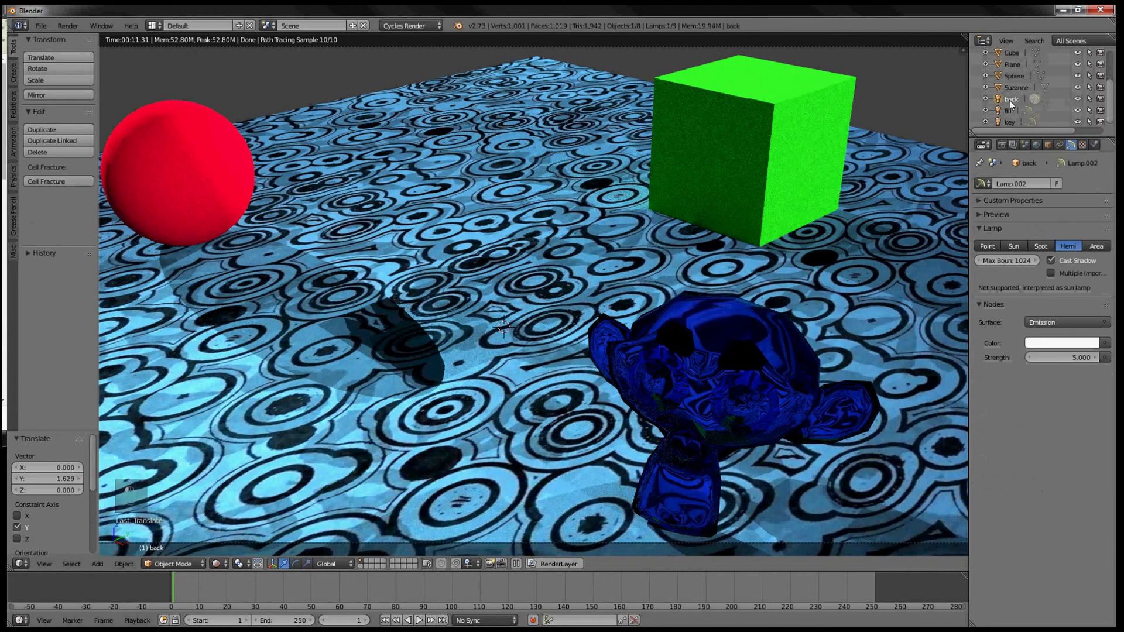
pyautogui.click(1050, 260)
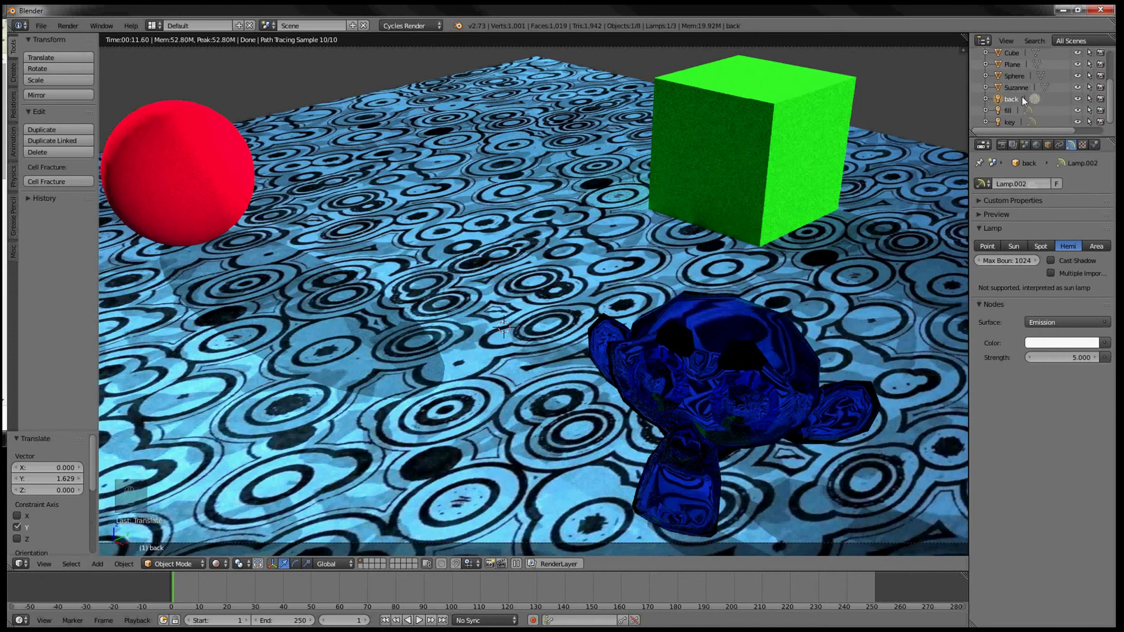
# Step: Set the emission strength of the key lamp to 8
pyautogui.click(1011, 122)
pyautogui.click(1035, 145)
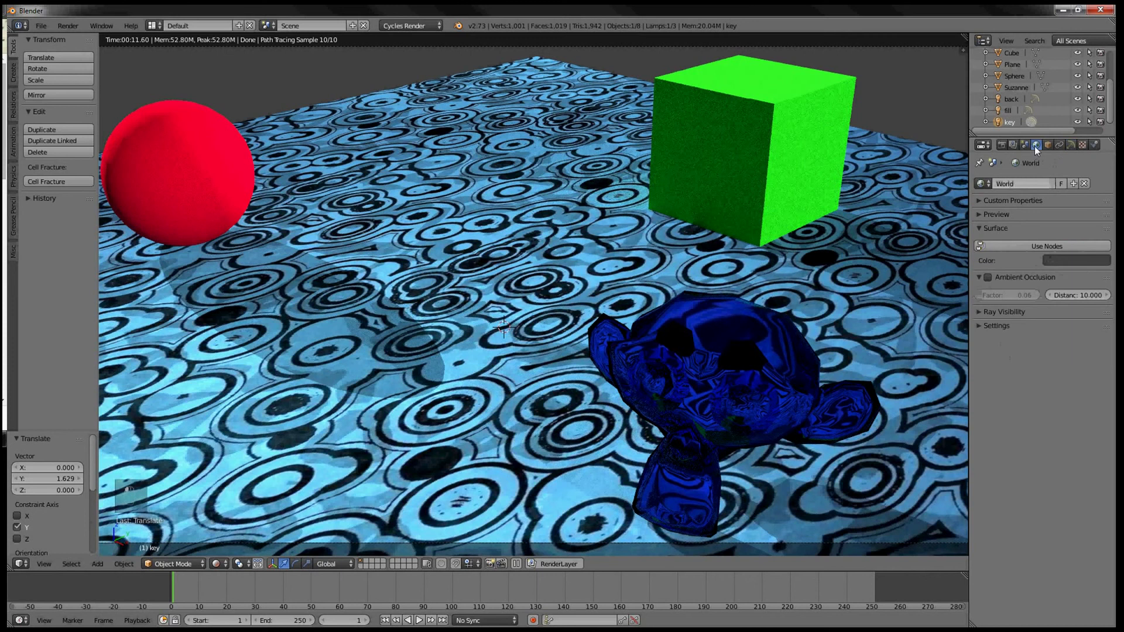
pyautogui.click(1071, 146)
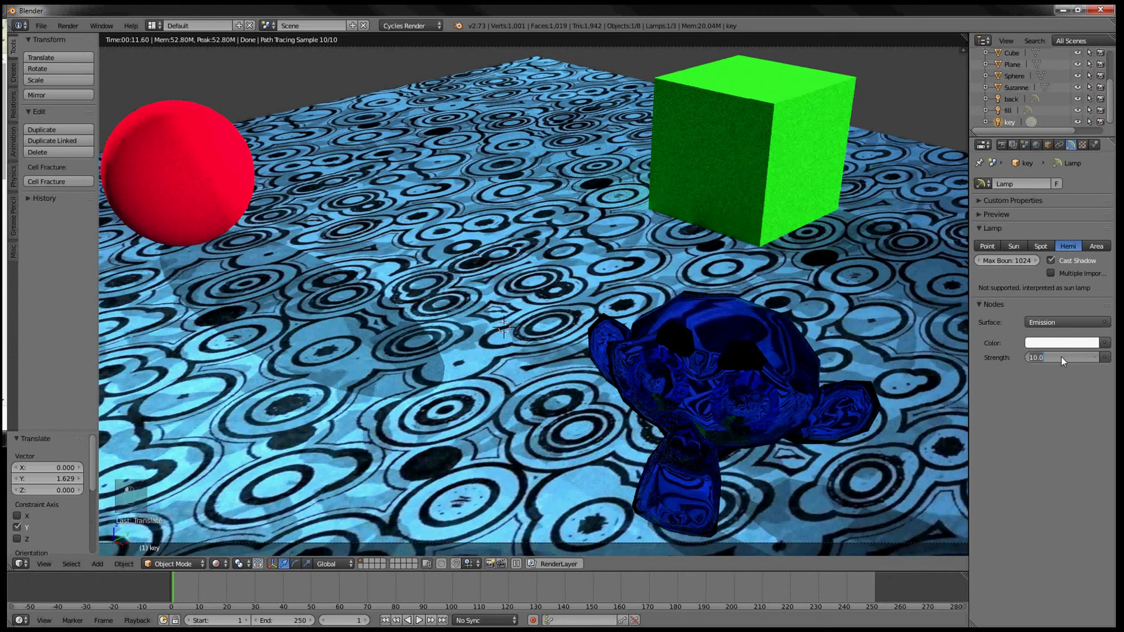
pyautogui.write('8')
pyautogui.press('Return')
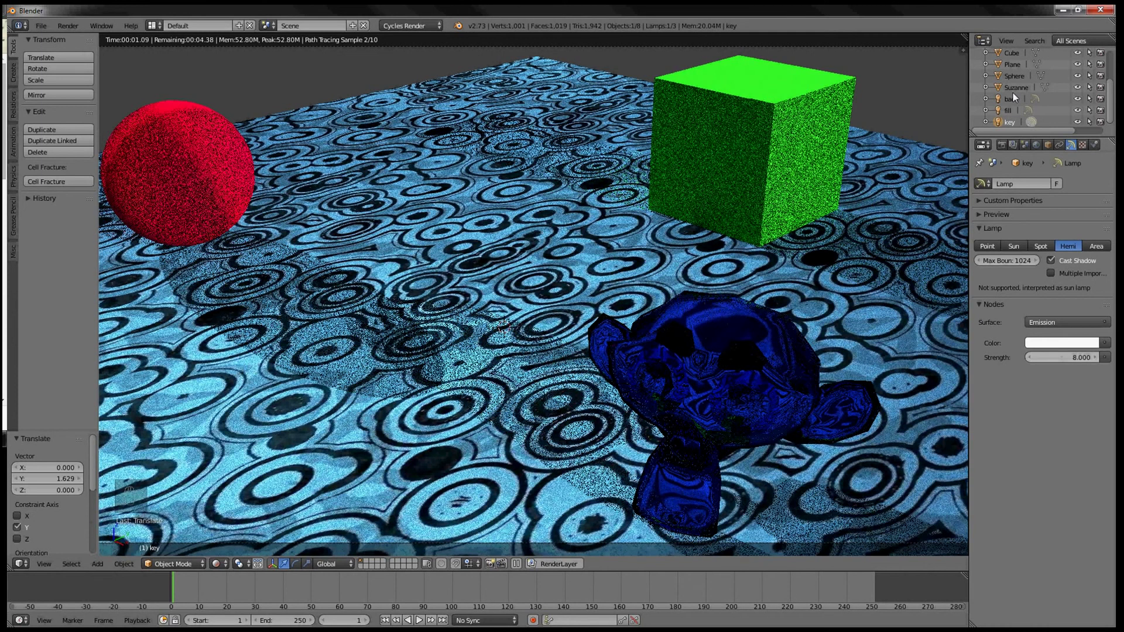
# Step: Set the emission strength of the fill lamp to 1
pyautogui.click(1008, 110)
pyautogui.click(1076, 359)
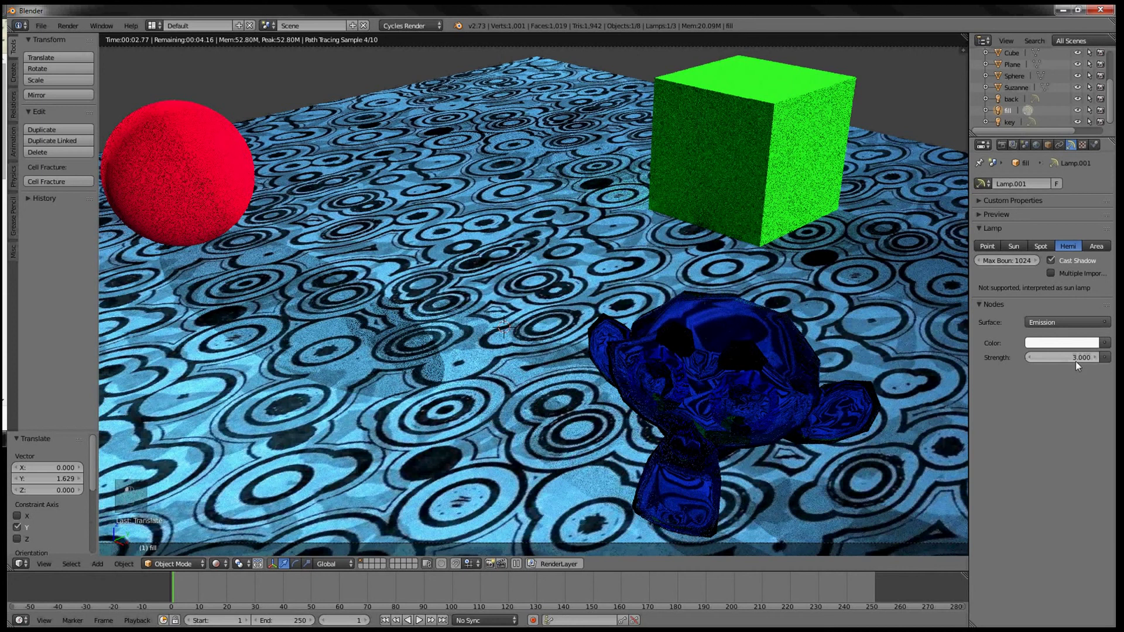
pyautogui.write('1')
pyautogui.press('Return')
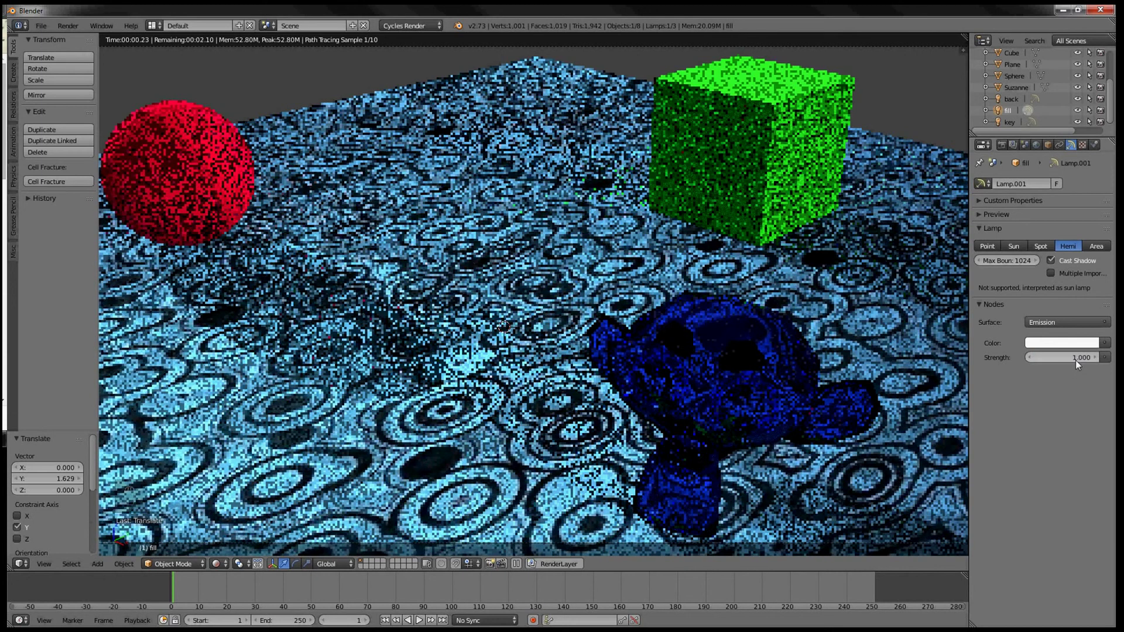
# Step: Render the still image through the camera and switch the render result to the empty Slot 2
pyautogui.press('KP_0')
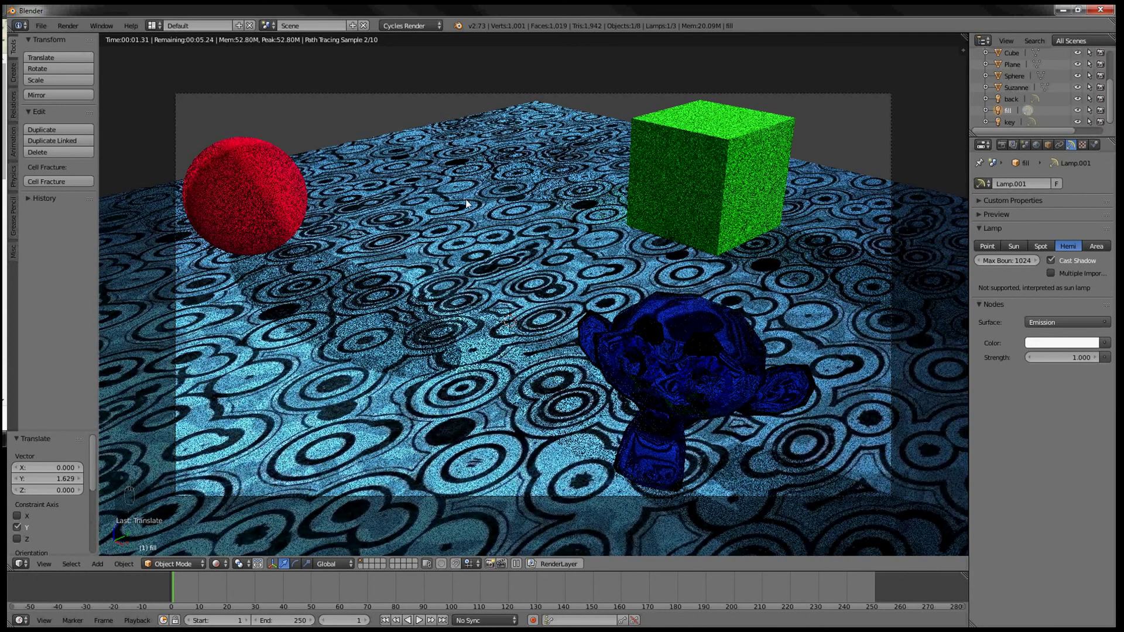
pyautogui.press('F12')
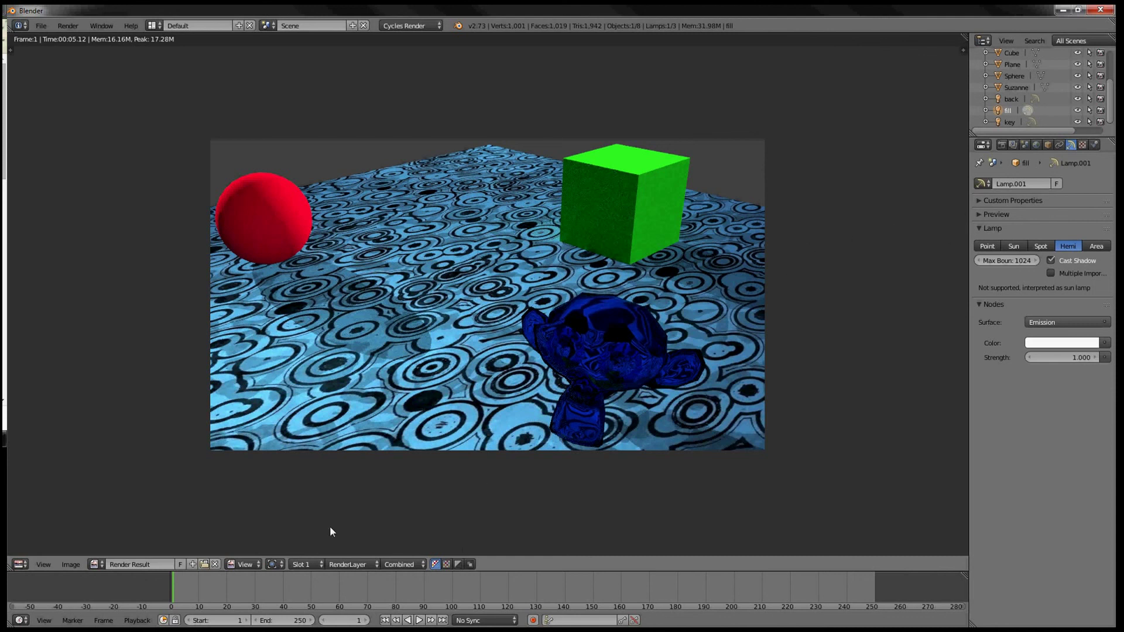
pyautogui.scroll(1, 378, 393)
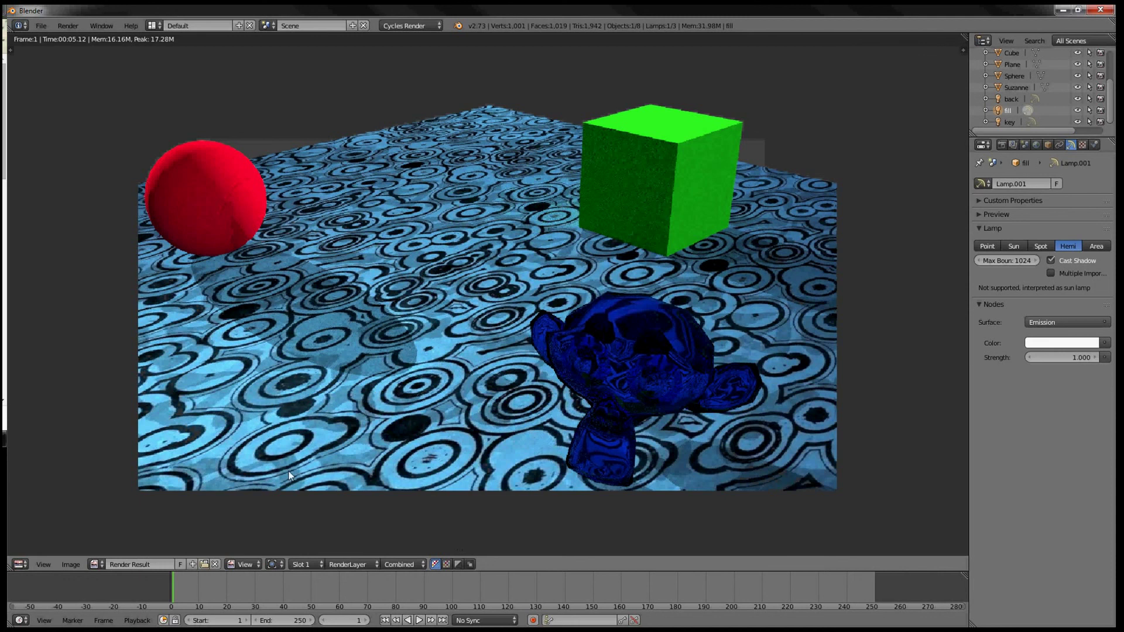
pyautogui.click(300, 564)
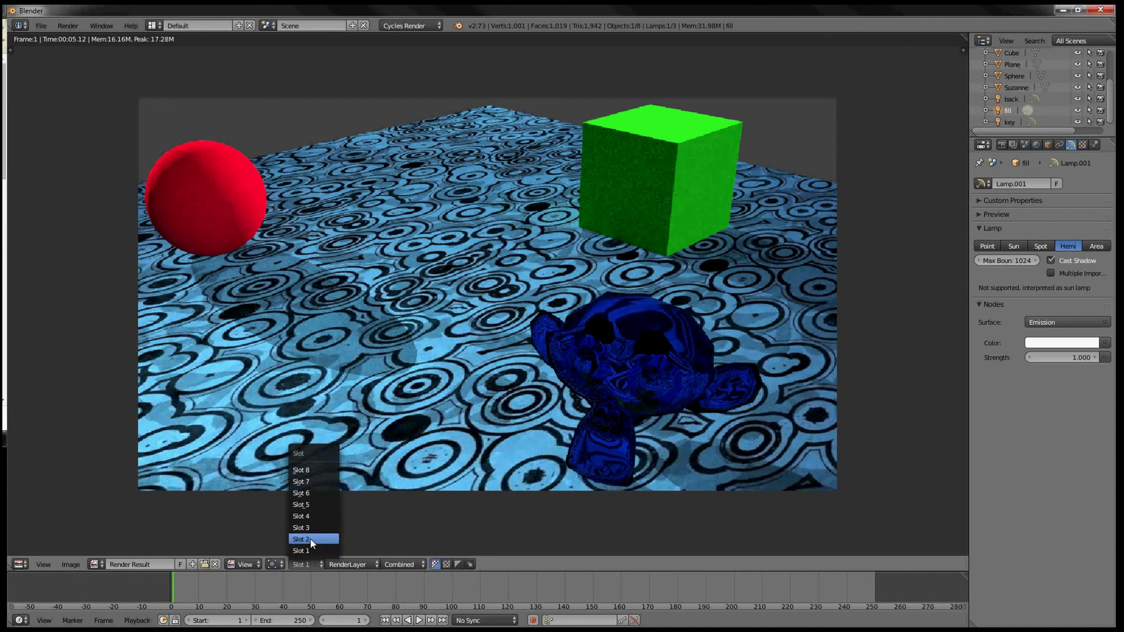
pyautogui.click(308, 539)
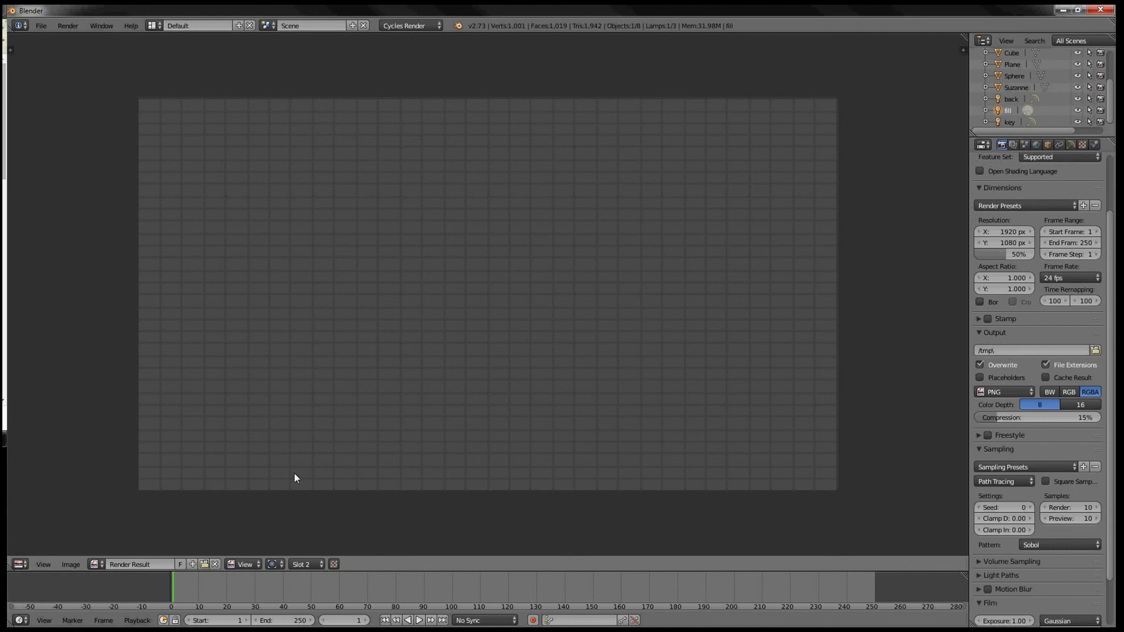
# Step: Return to the 3D view and set the render samples to 50
pyautogui.click(20, 564)
pyautogui.click(47, 549)
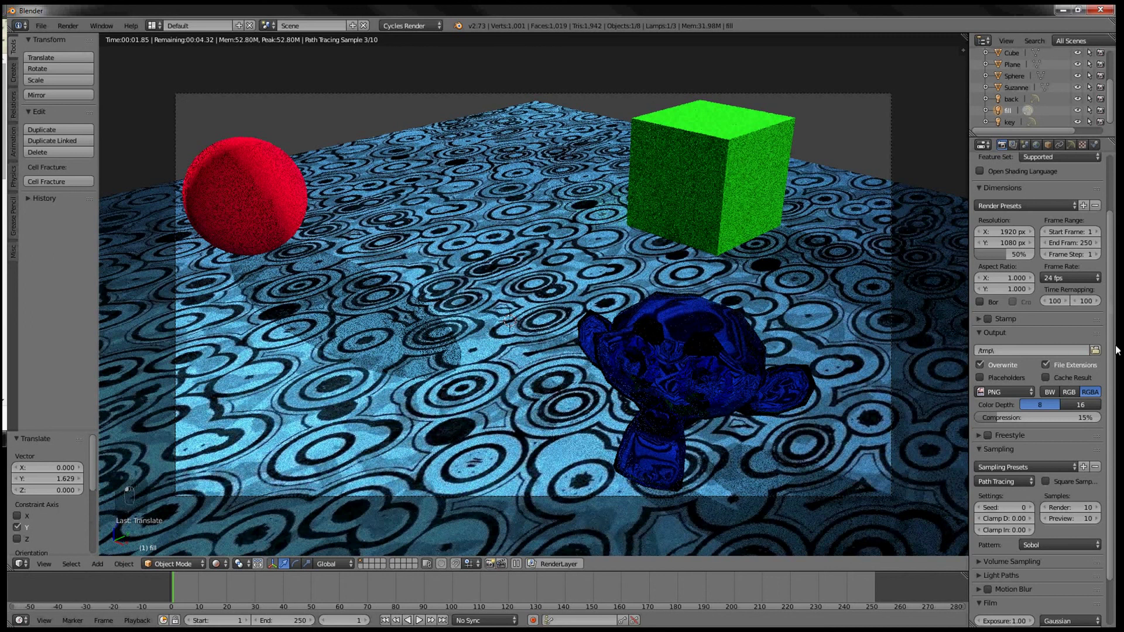
pyautogui.scroll(-2, 1049, 503)
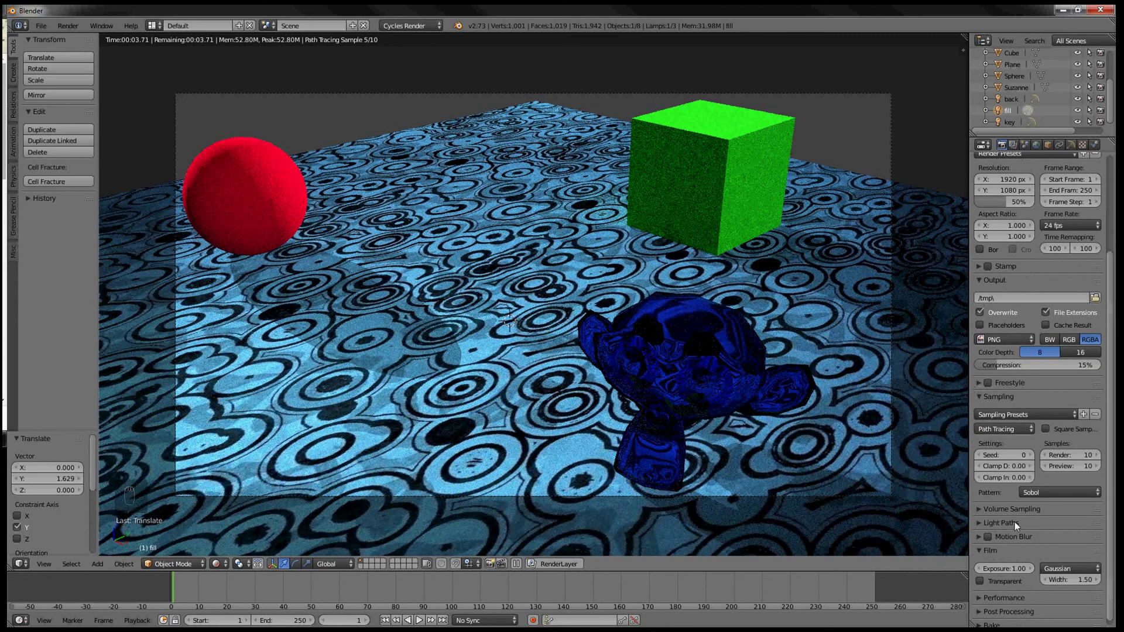
pyautogui.click(1088, 456)
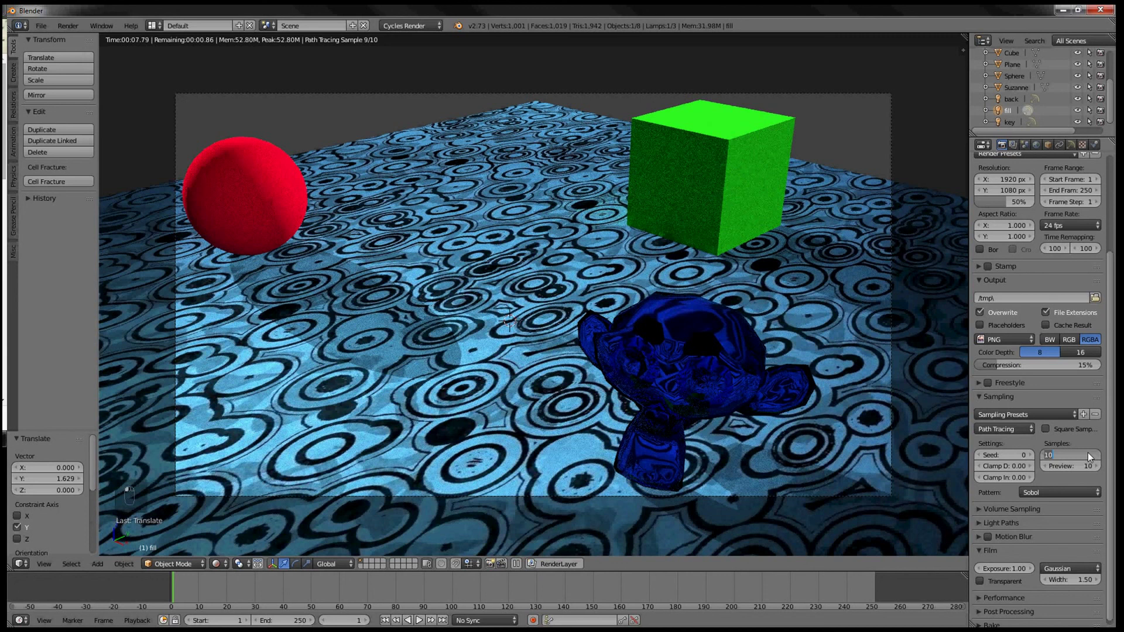
pyautogui.write('50')
pyautogui.press('Return')
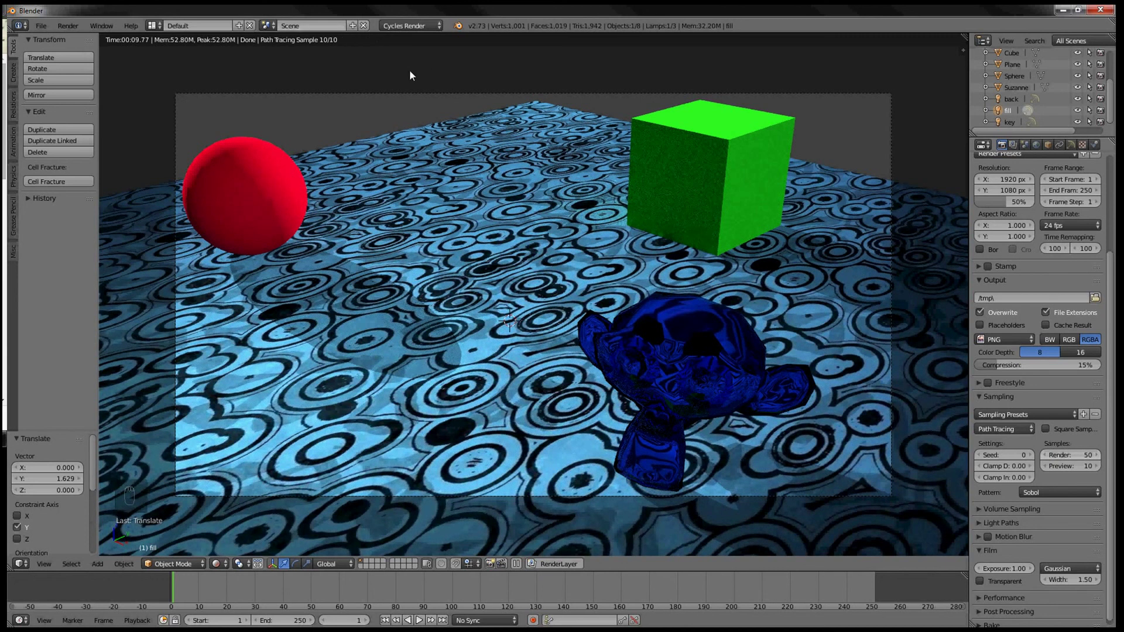
# Step: Render the image into Slot 2 and display Slot 1 to compare the two renders
pyautogui.click(68, 25)
pyautogui.click(72, 36)
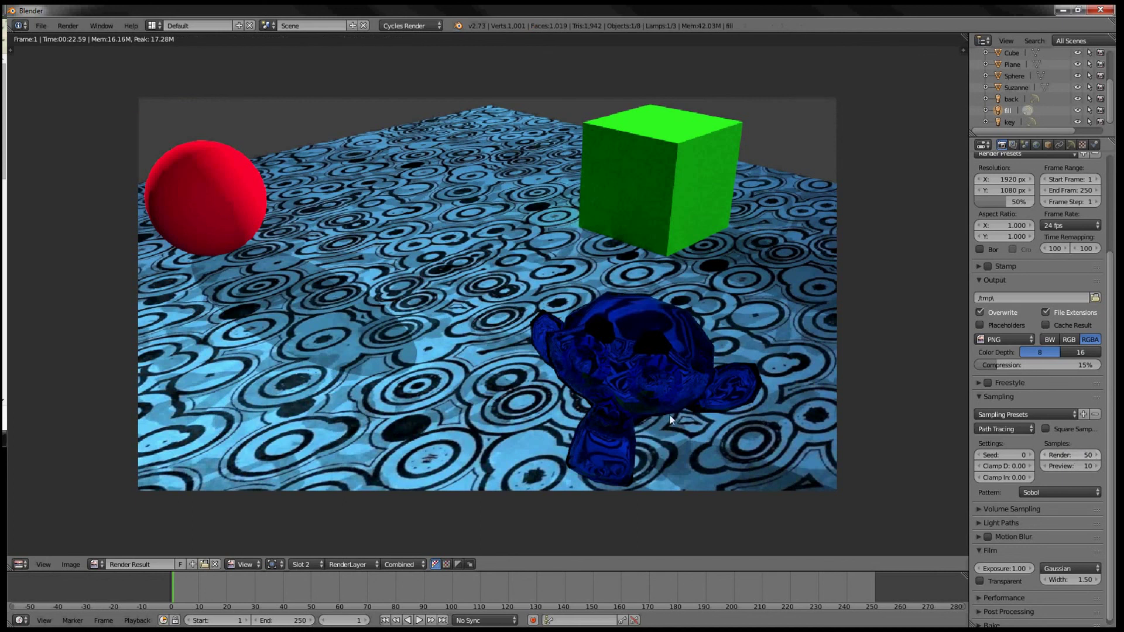
pyautogui.click(300, 564)
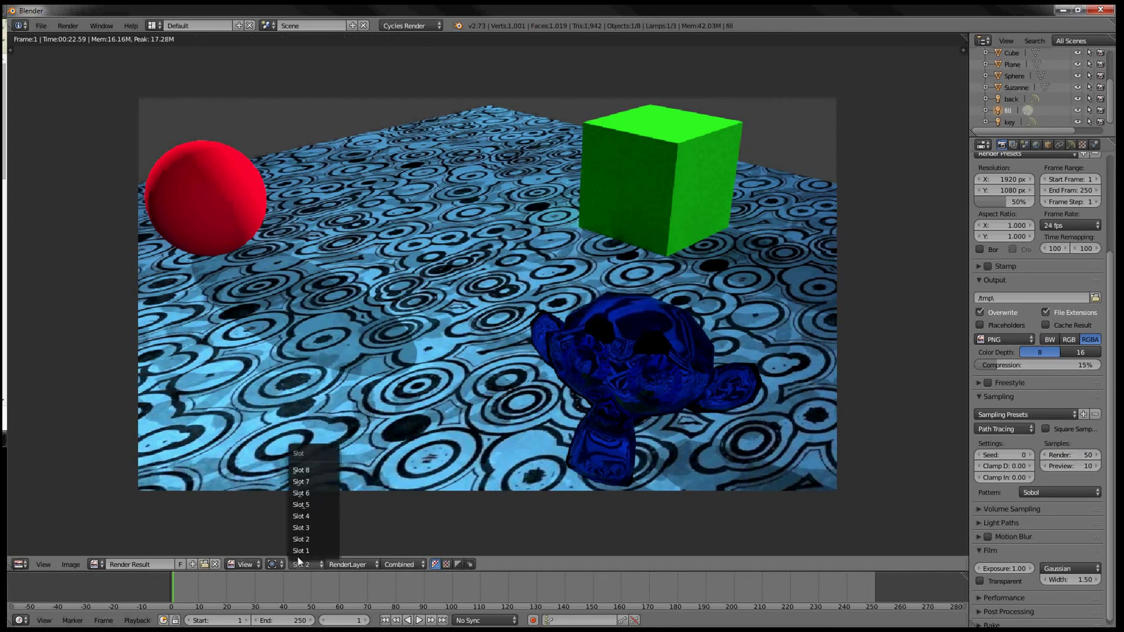
pyautogui.click(299, 551)
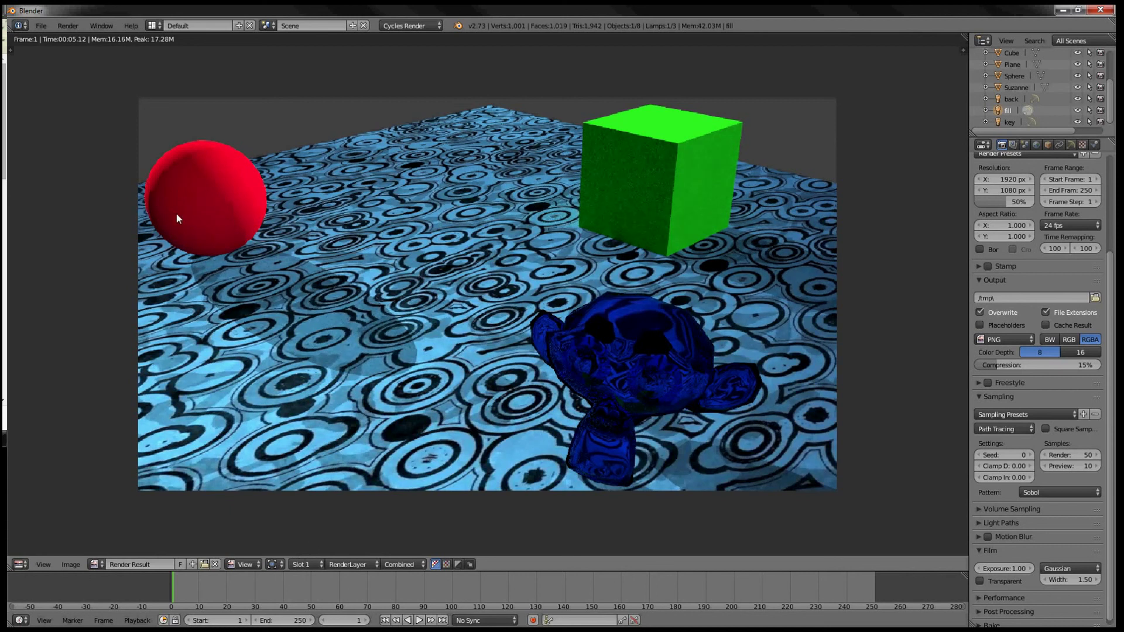
# Step: Select Slot 2 again, set the render samples to 500 and re-render the image
pyautogui.click(316, 562)
pyautogui.click(312, 539)
pyautogui.write('5')
# Step: Compare the 500-sample render in Slot 2 with the 10-sample render in Slot 1
pyautogui.click(315, 565)
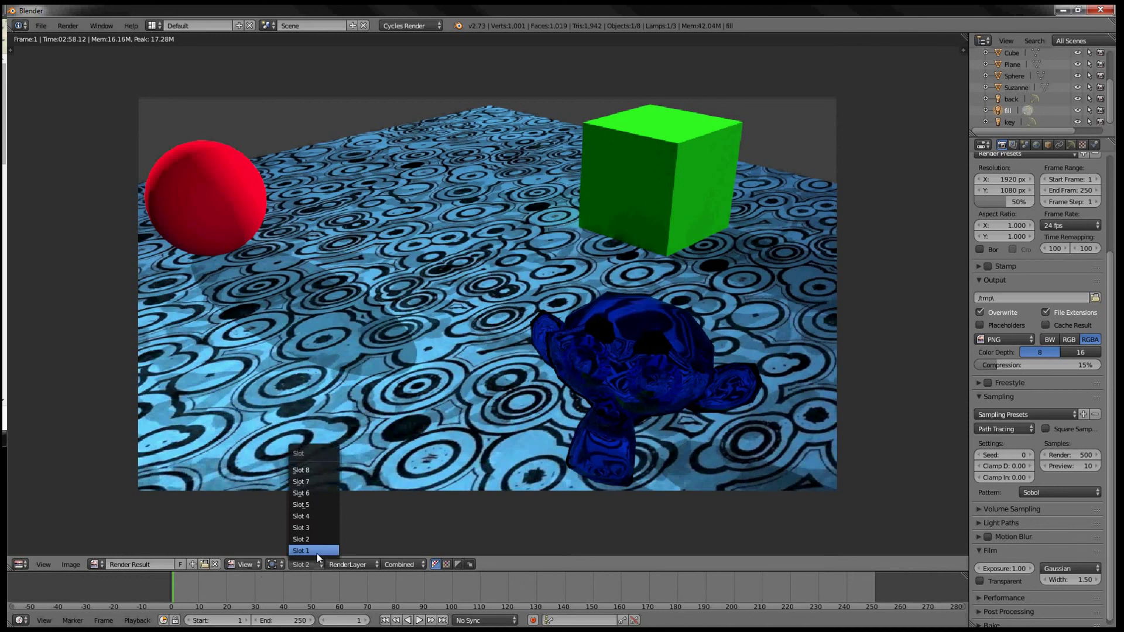
pyautogui.click(316, 551)
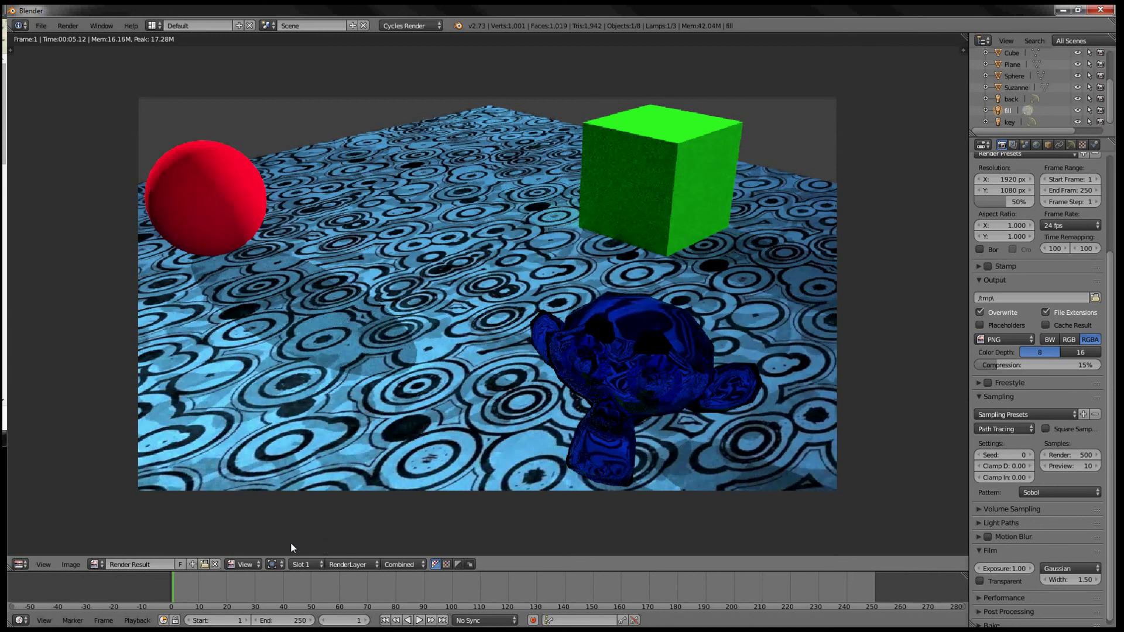
pyautogui.click(305, 564)
pyautogui.click(315, 540)
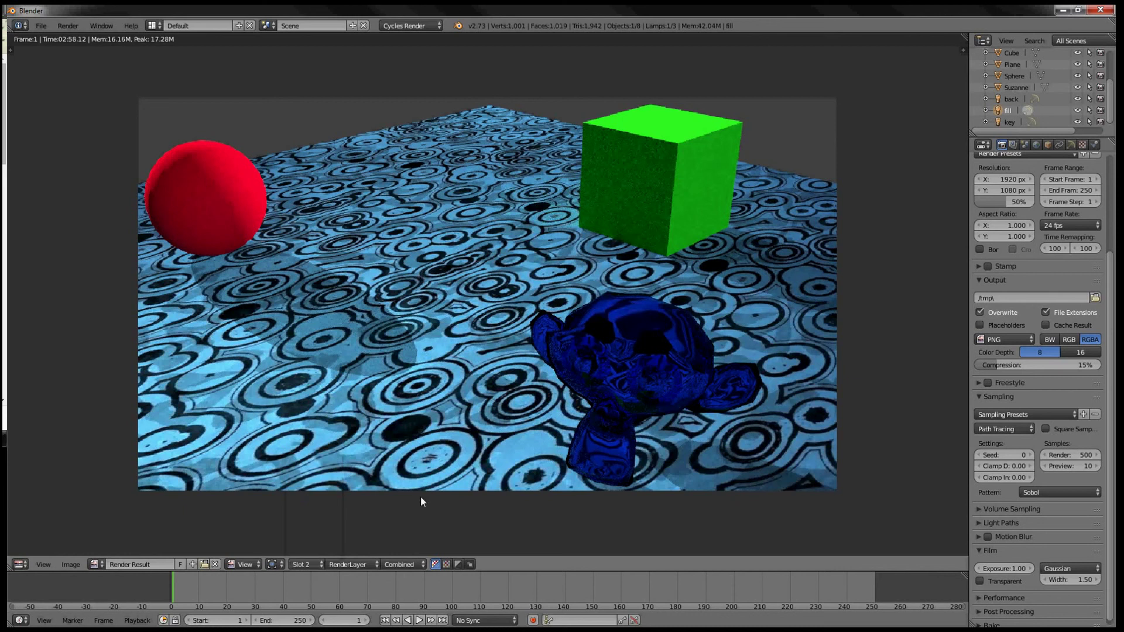